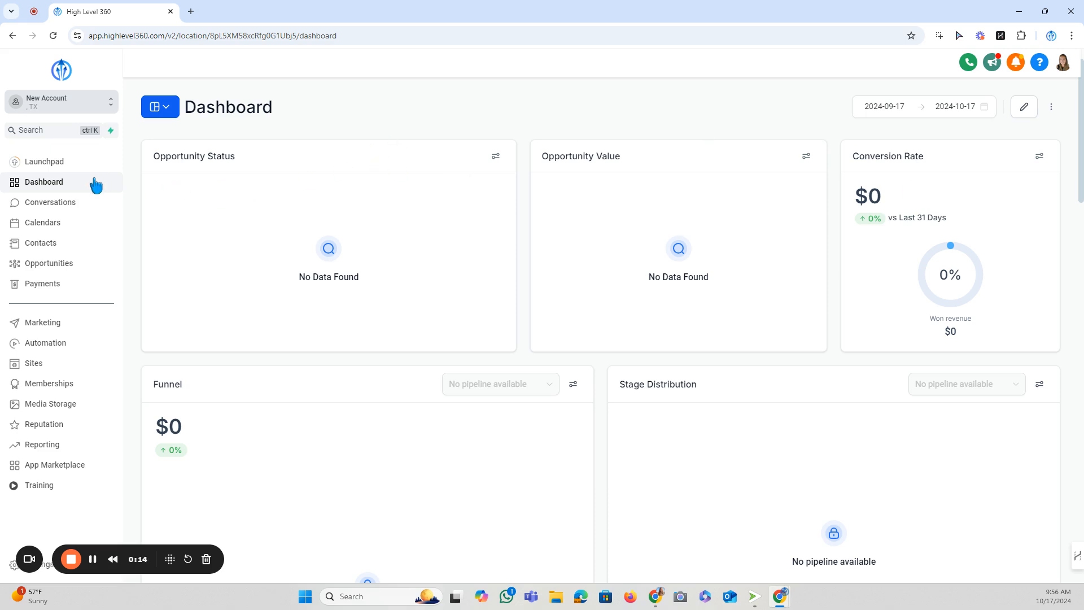
Go to the products section of Payments and download the sample CSV from the CSV product import.
click(42, 283)
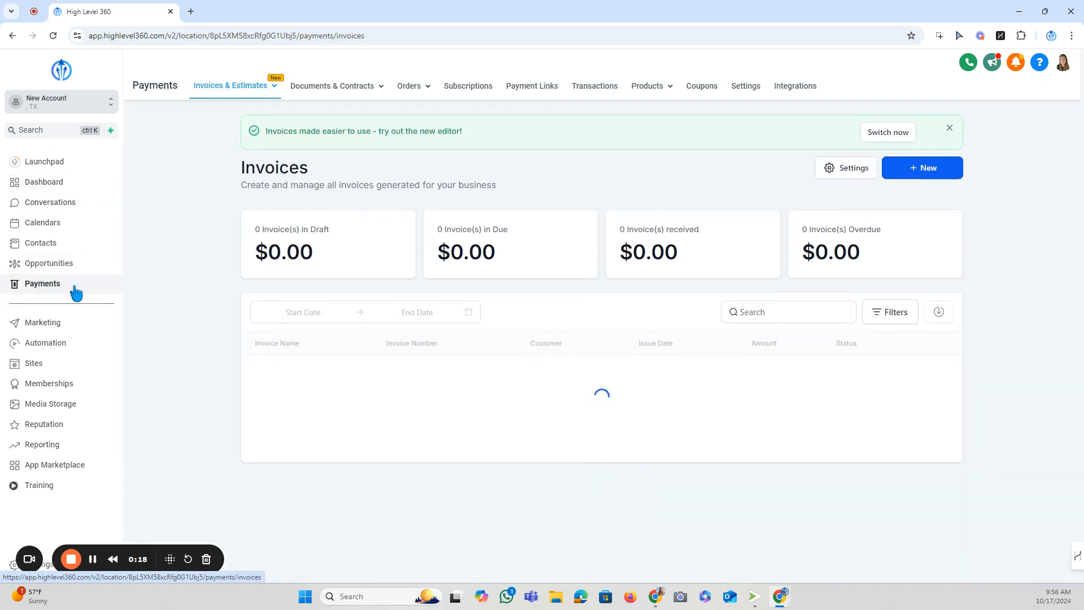
mouse_move(243, 93)
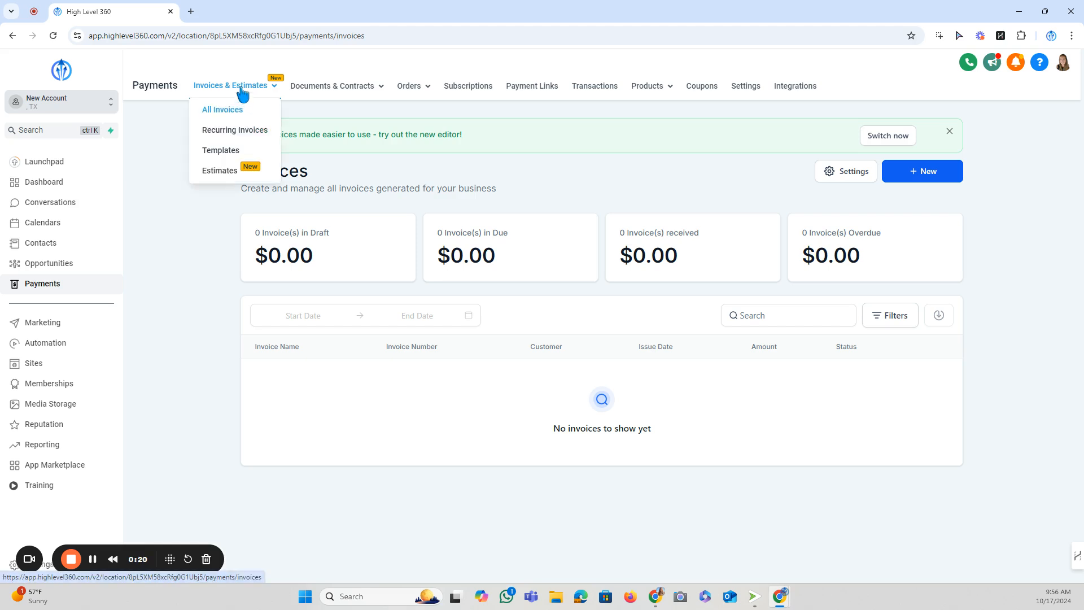
click(651, 91)
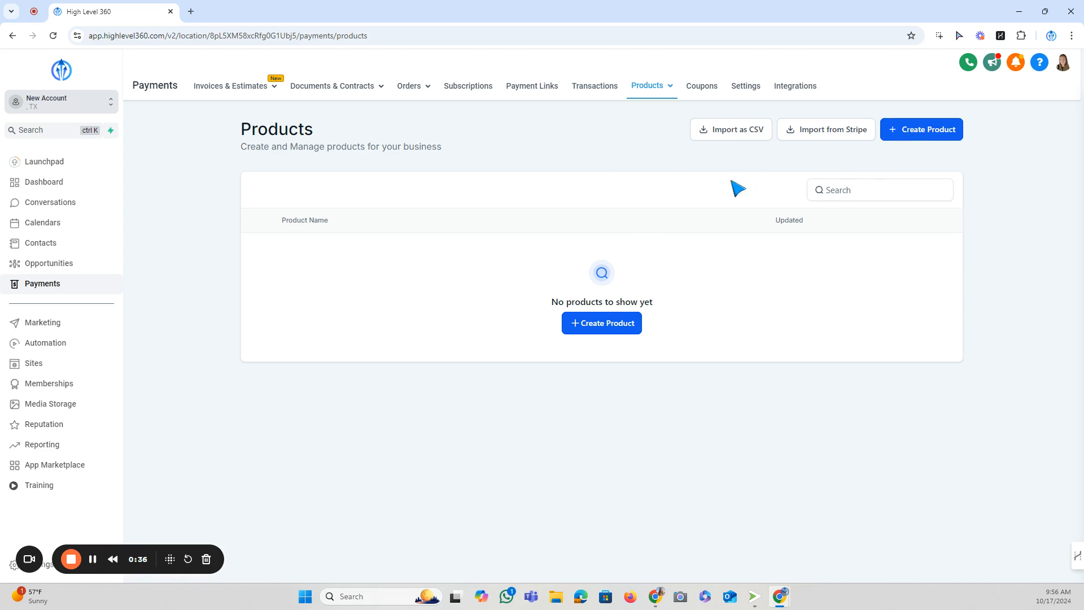
click(737, 134)
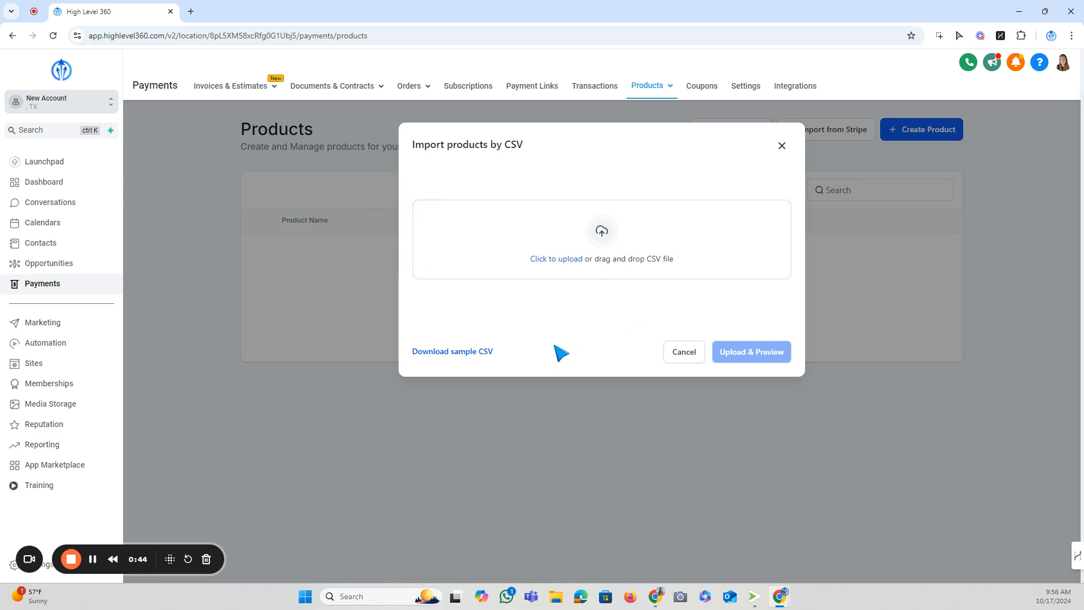
click(459, 353)
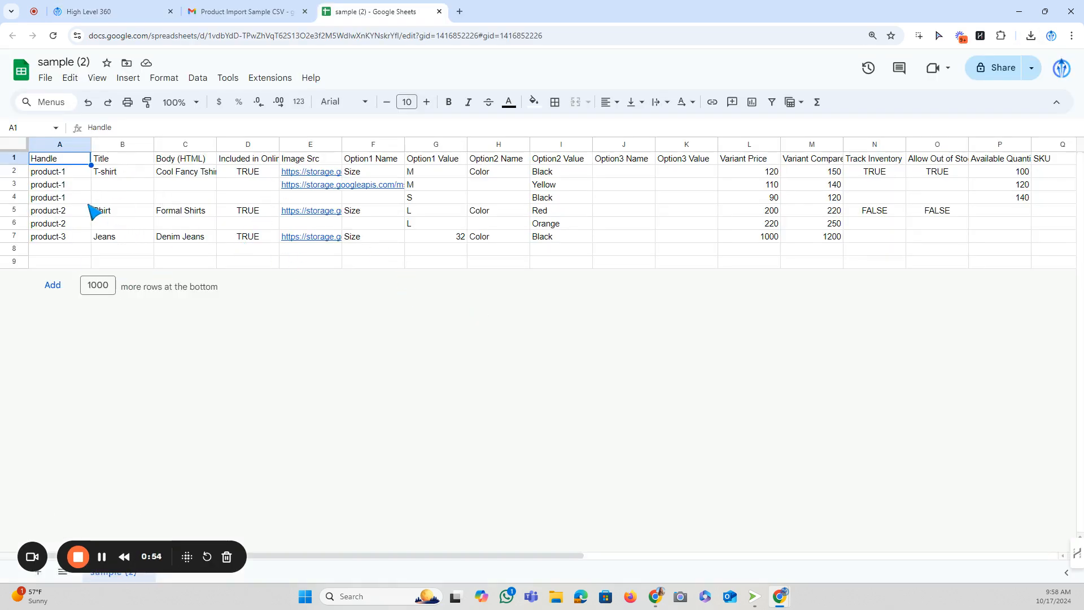
Examine the Handle column entries for each sample product and how they relate to the Title column.
click(145, 162)
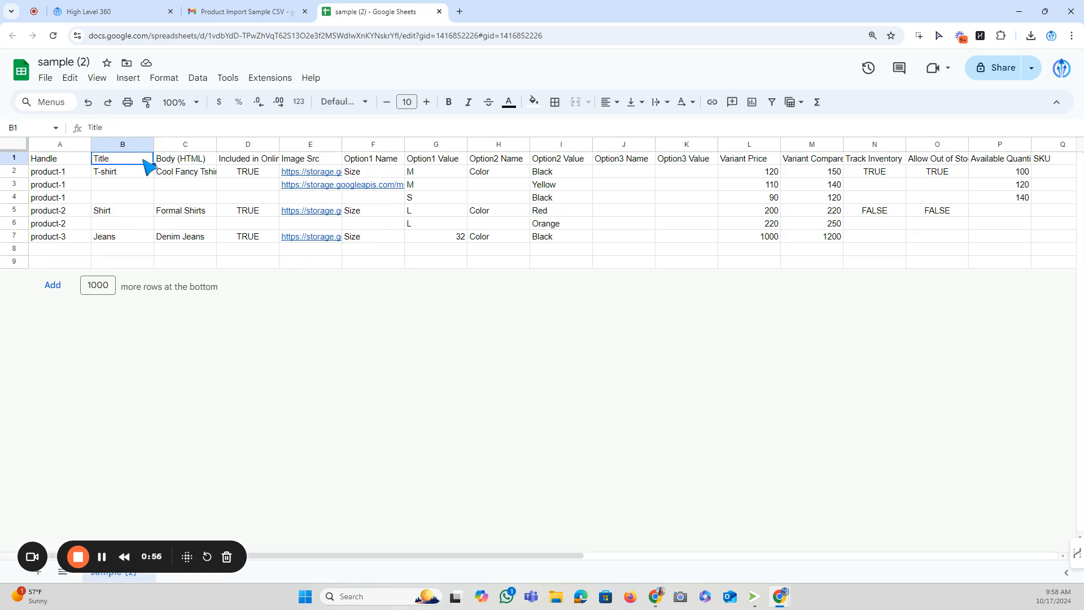
click(69, 160)
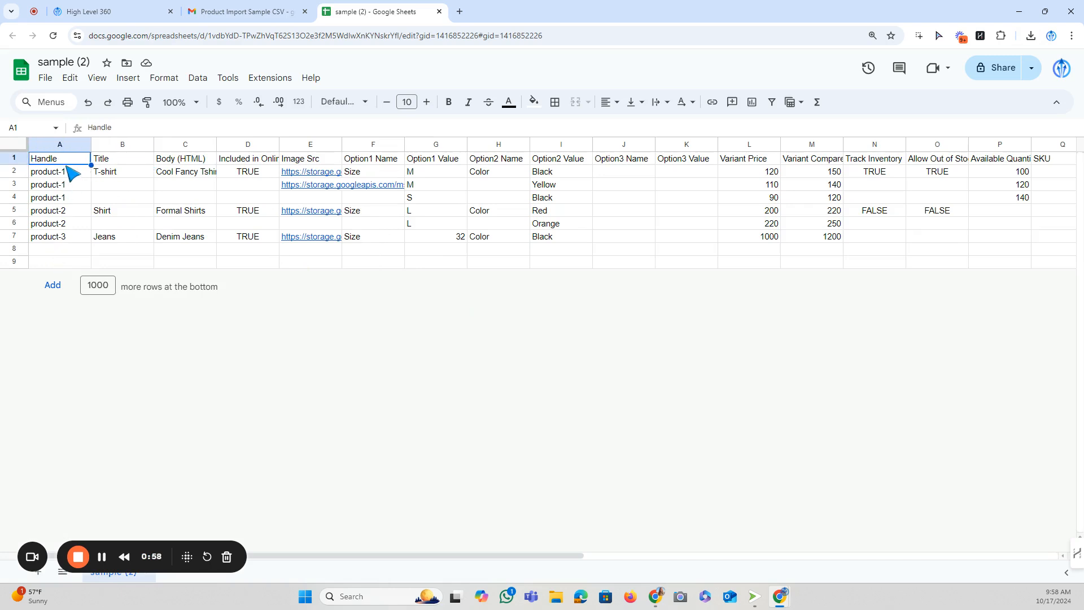
click(70, 172)
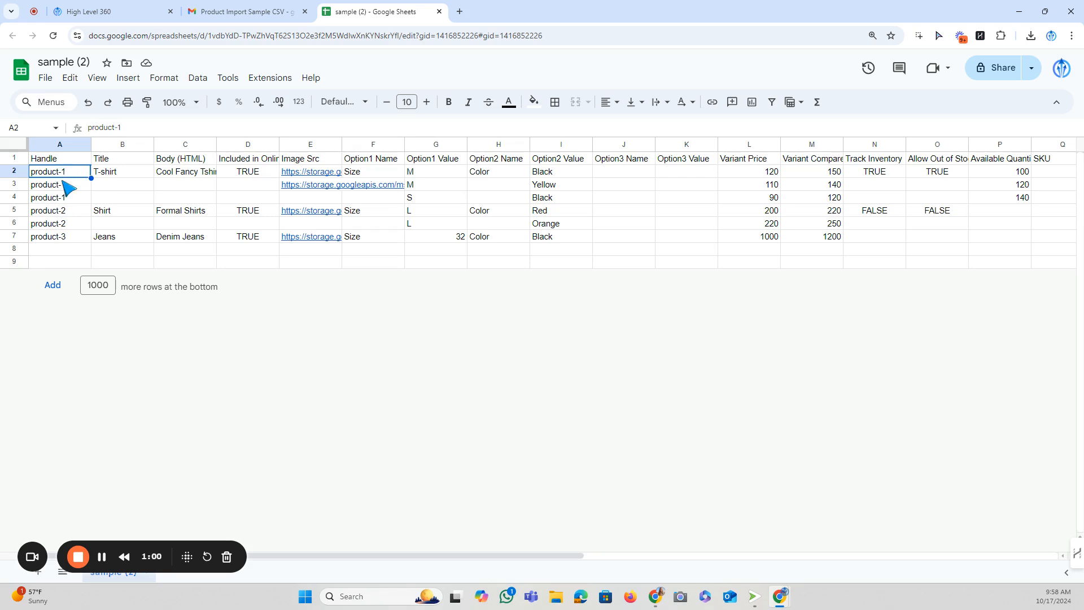
click(68, 186)
click(64, 197)
click(65, 211)
click(64, 224)
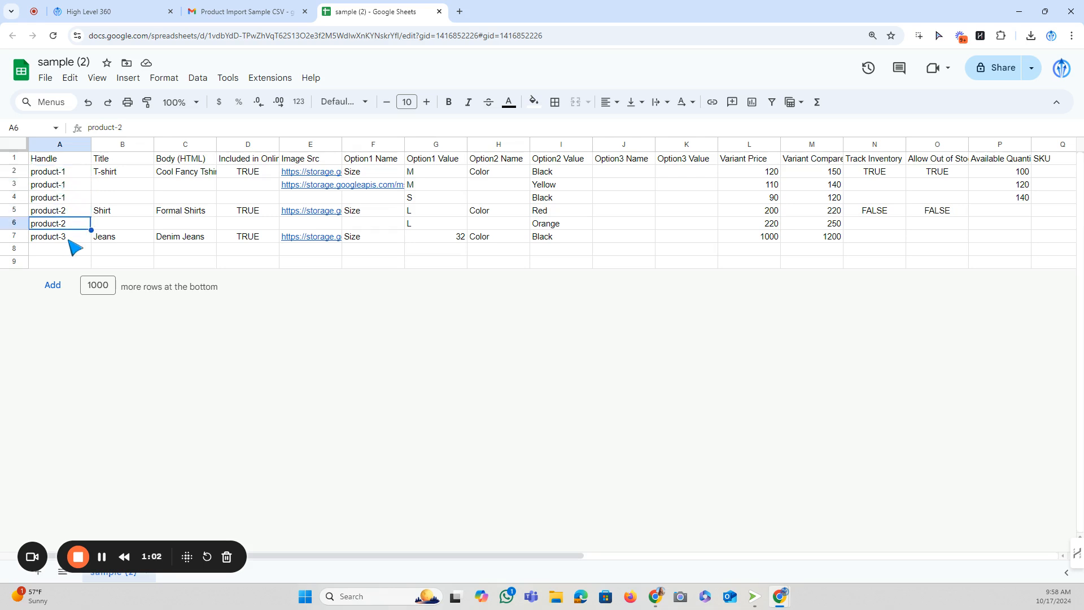
click(68, 238)
click(70, 173)
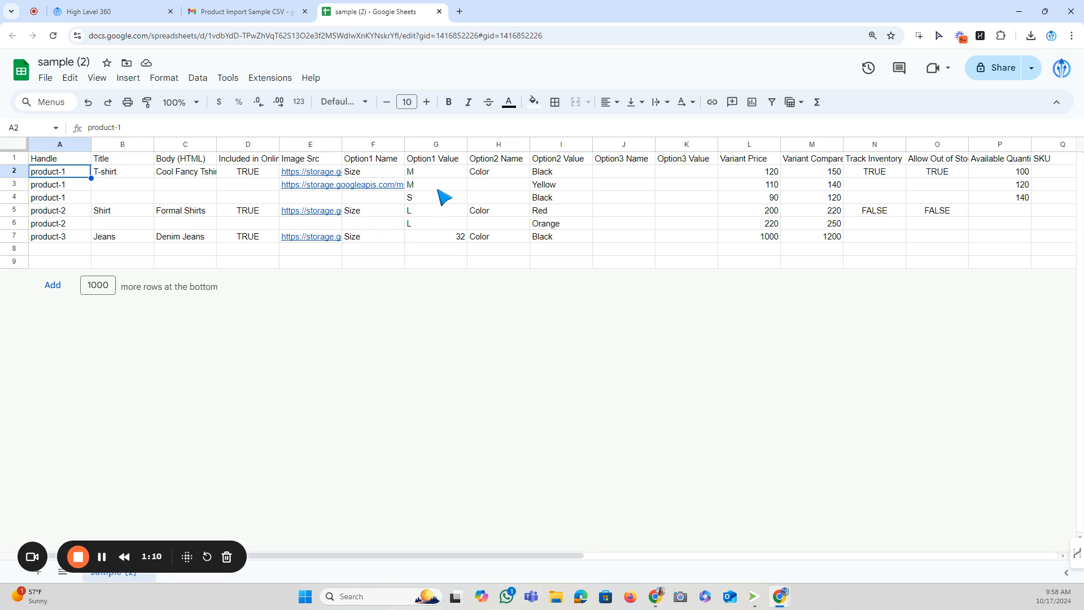
click(61, 159)
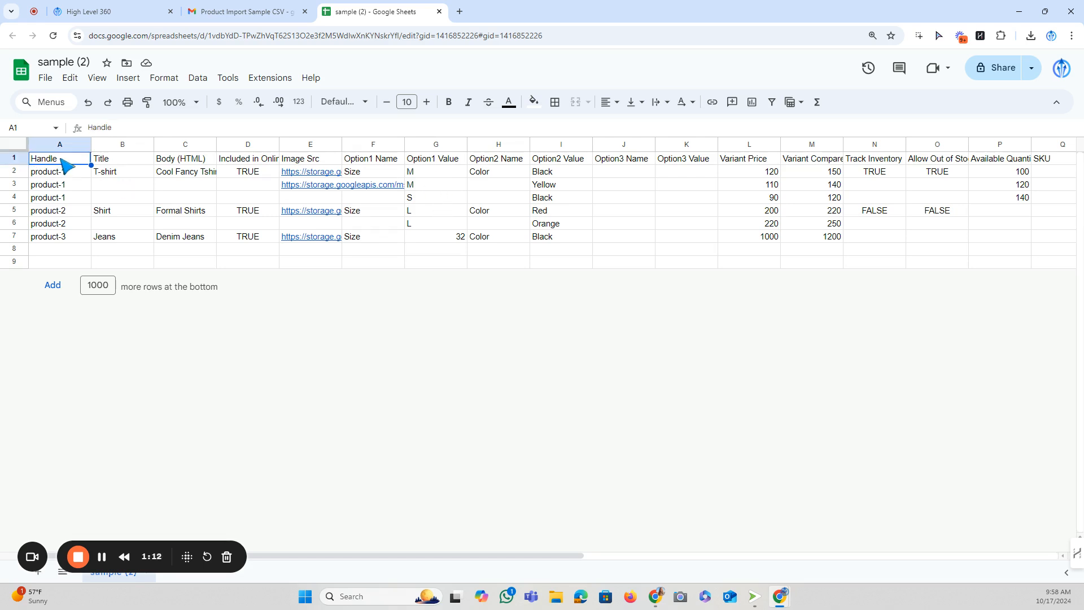
click(64, 172)
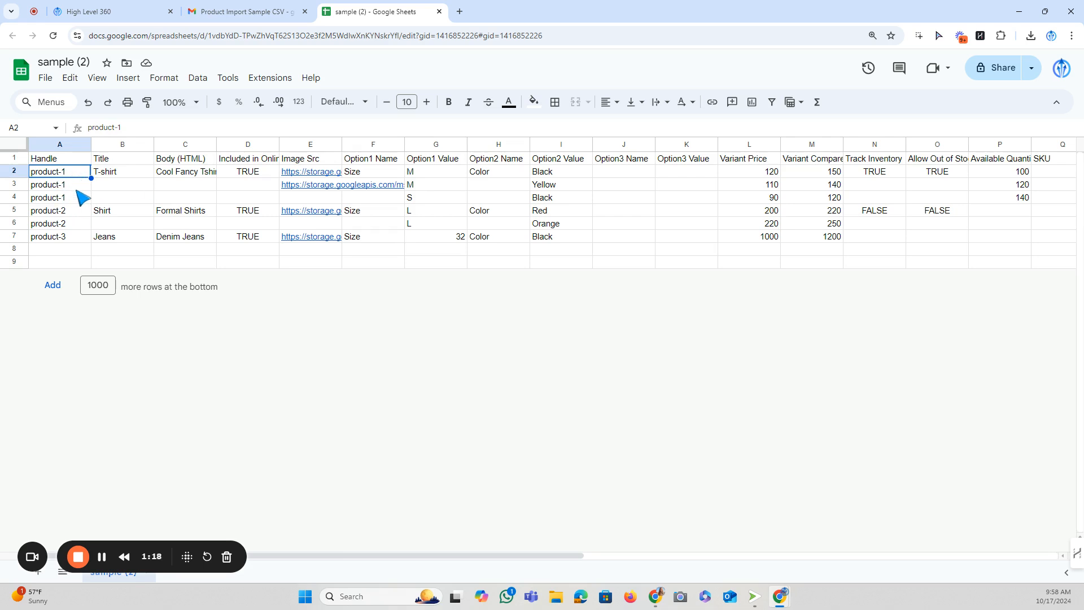
click(130, 160)
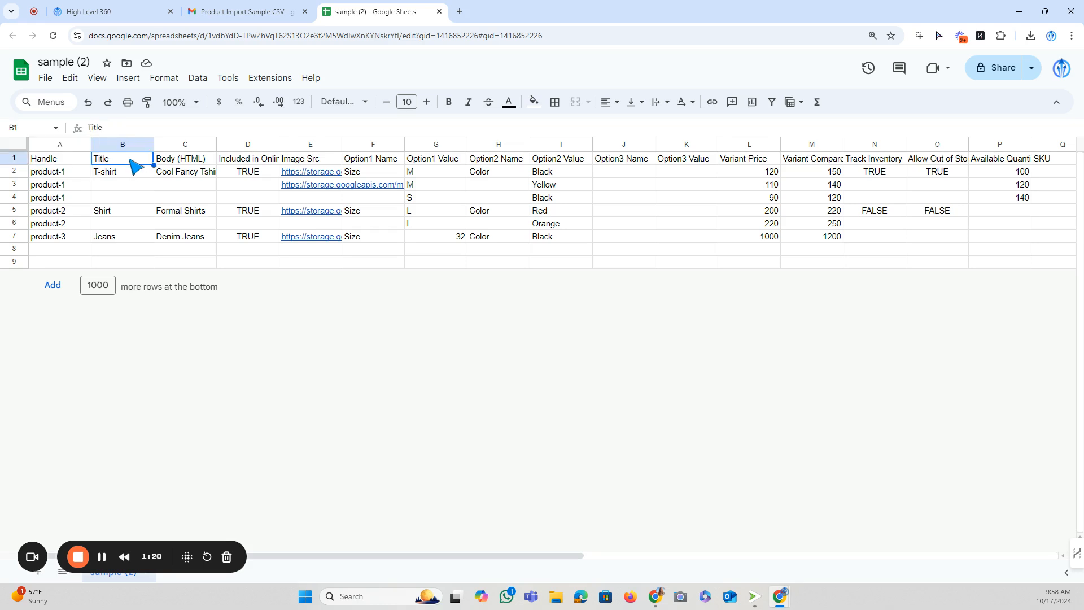
Widen the Body (HTML), Included in Online Store and Image Src columns and check the first product's description and store inclusion.
click(192, 162)
drag(216, 145, 483, 139)
click(220, 173)
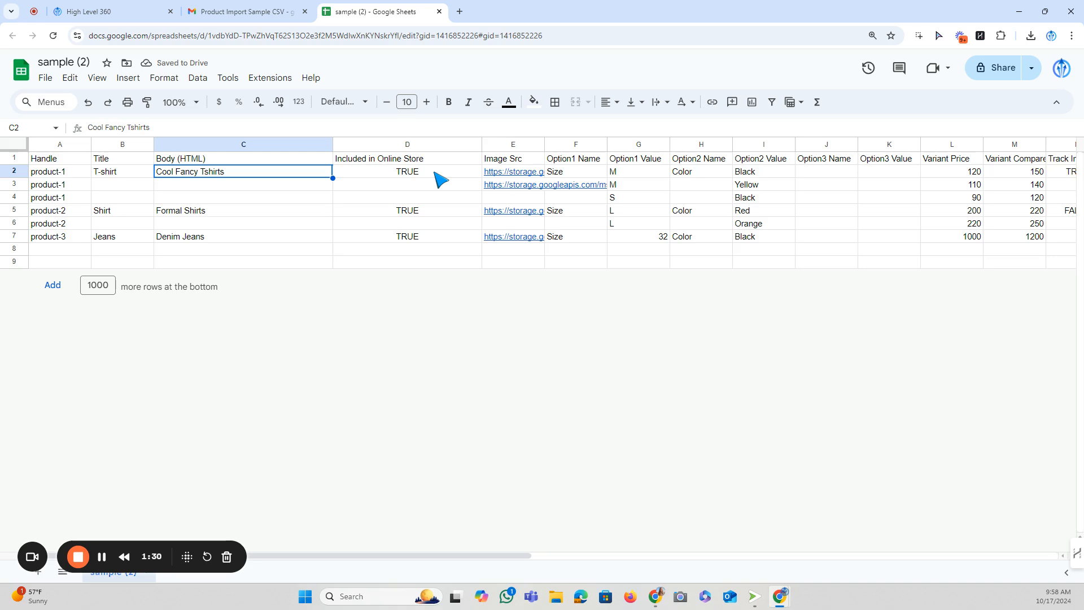
click(394, 174)
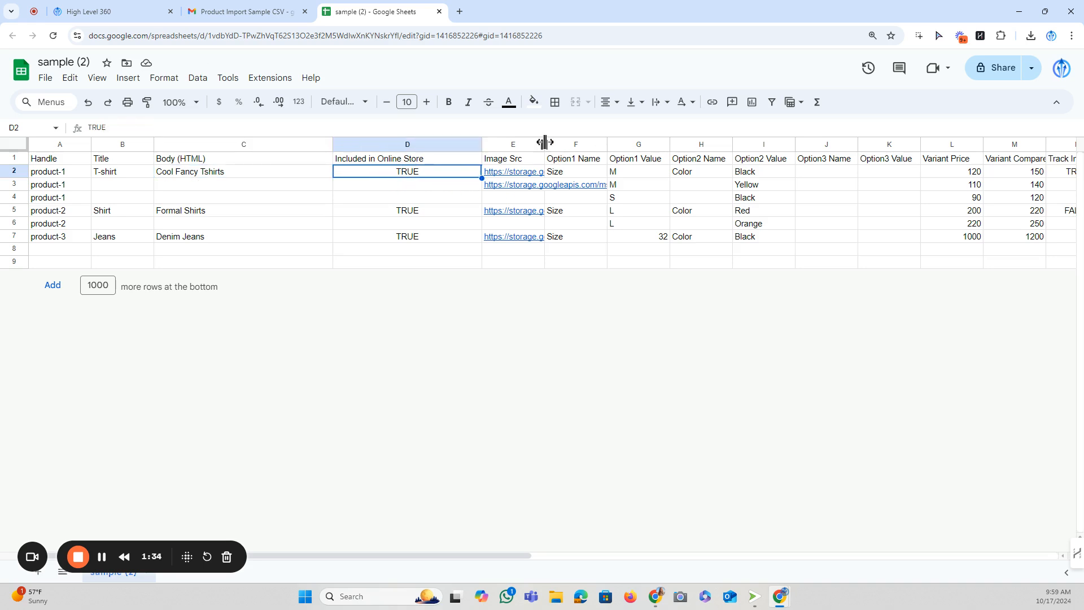
drag(544, 141, 642, 142)
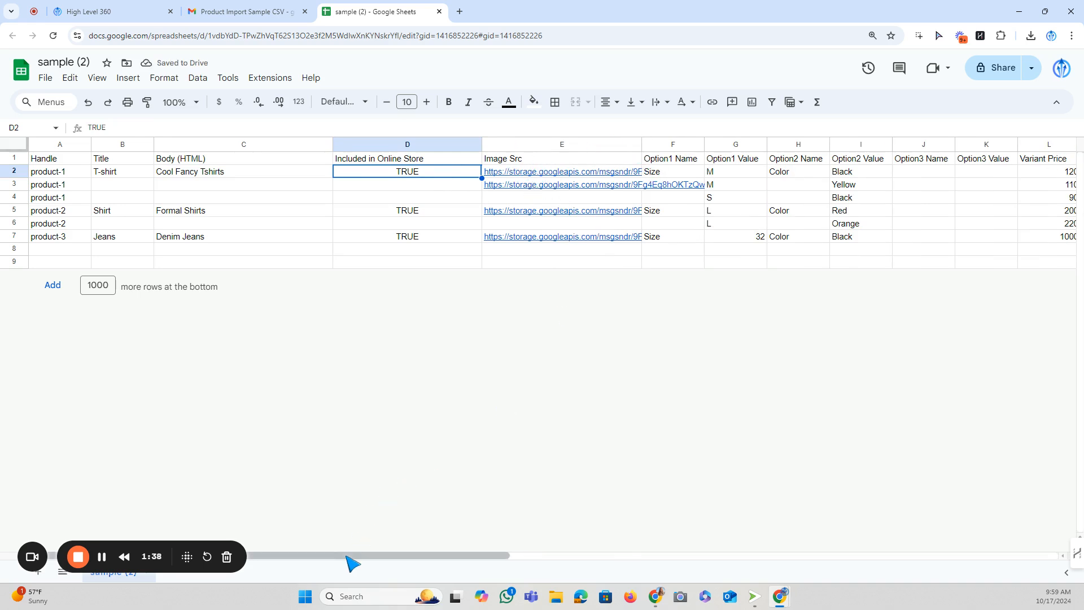
Widen the Option1 Name column in the sample product sheet.
drag(351, 562, 527, 537)
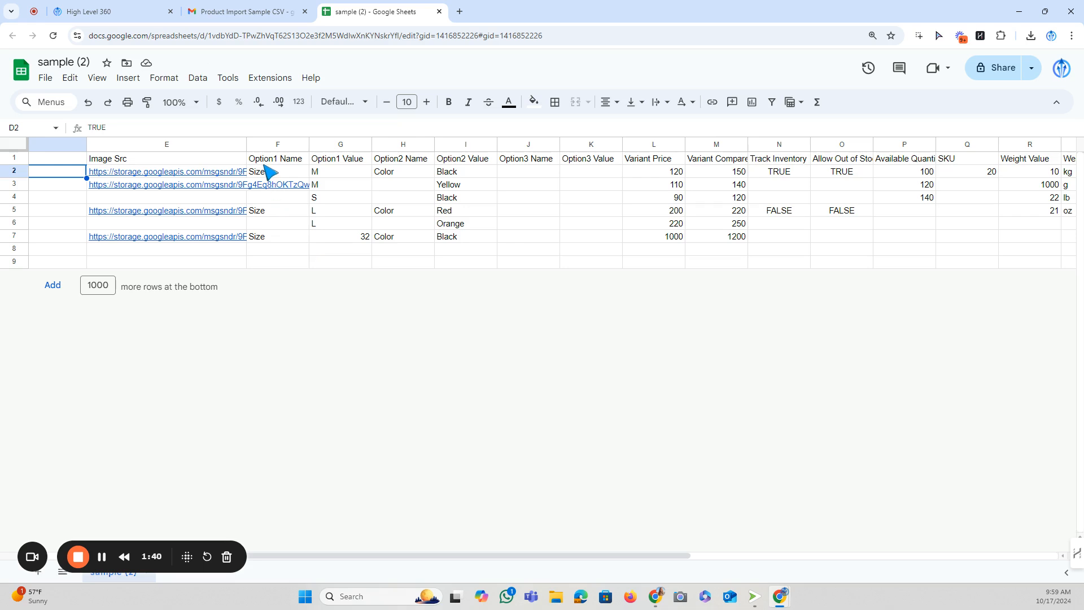
click(282, 171)
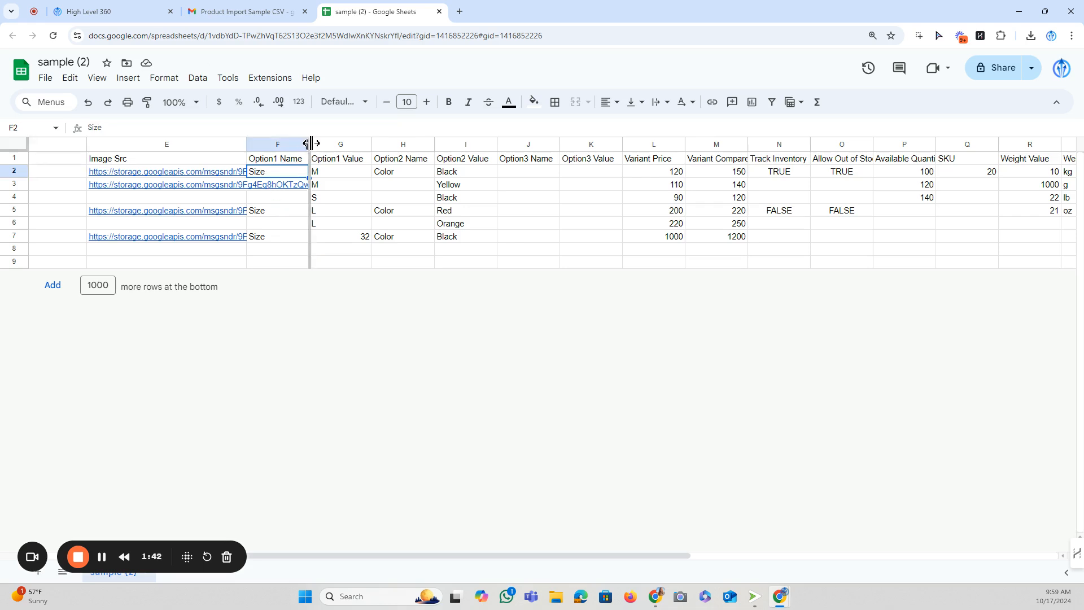
drag(310, 144, 443, 144)
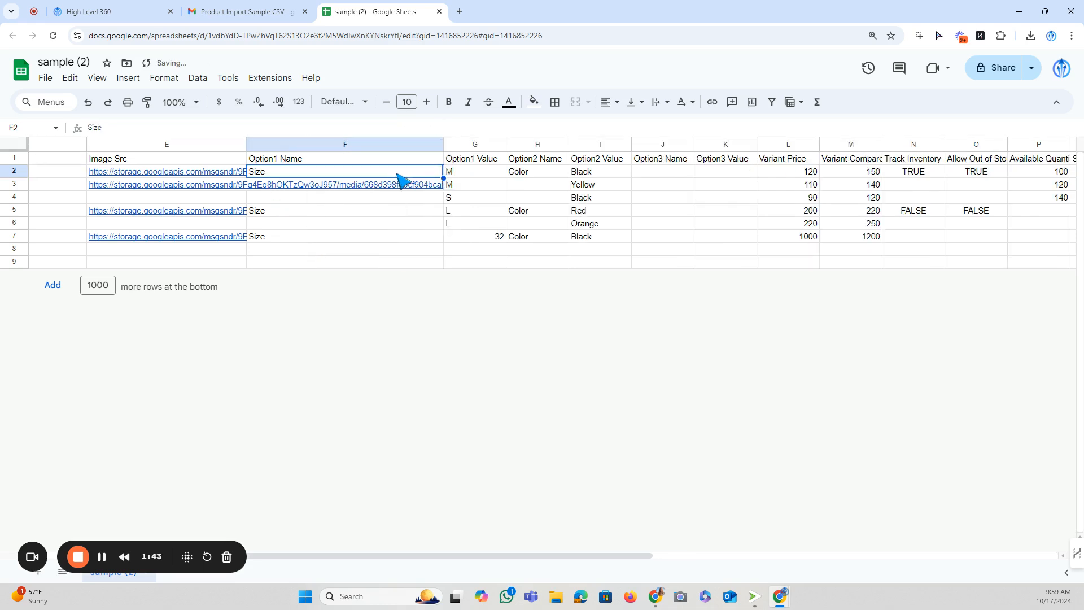
Examine the Option1 and Option2 values of the product-1 variants, the Option3 columns and the Variant Price column.
click(468, 173)
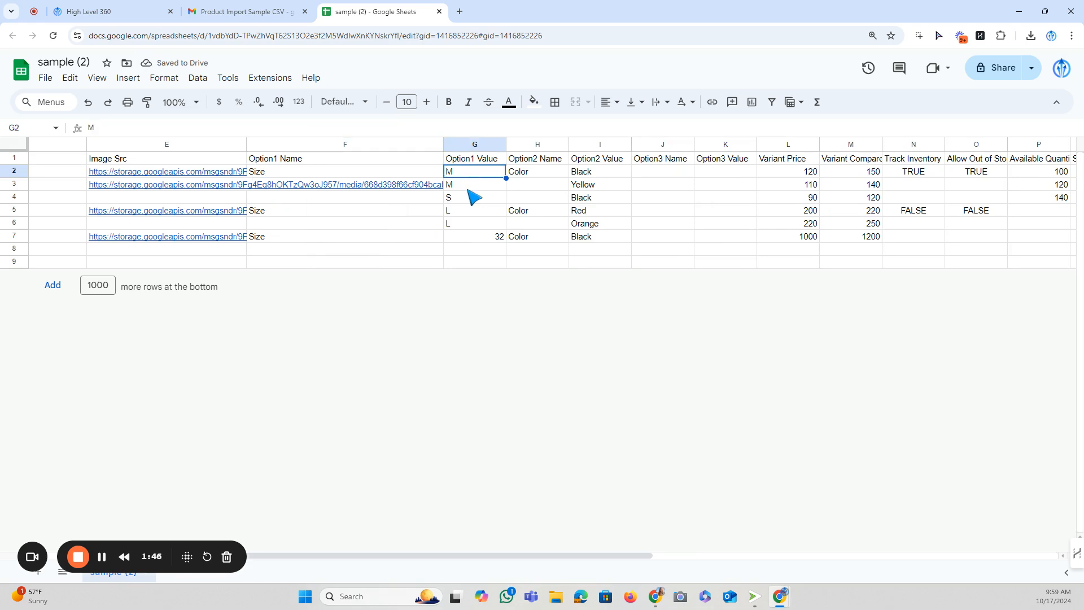
click(467, 186)
click(468, 200)
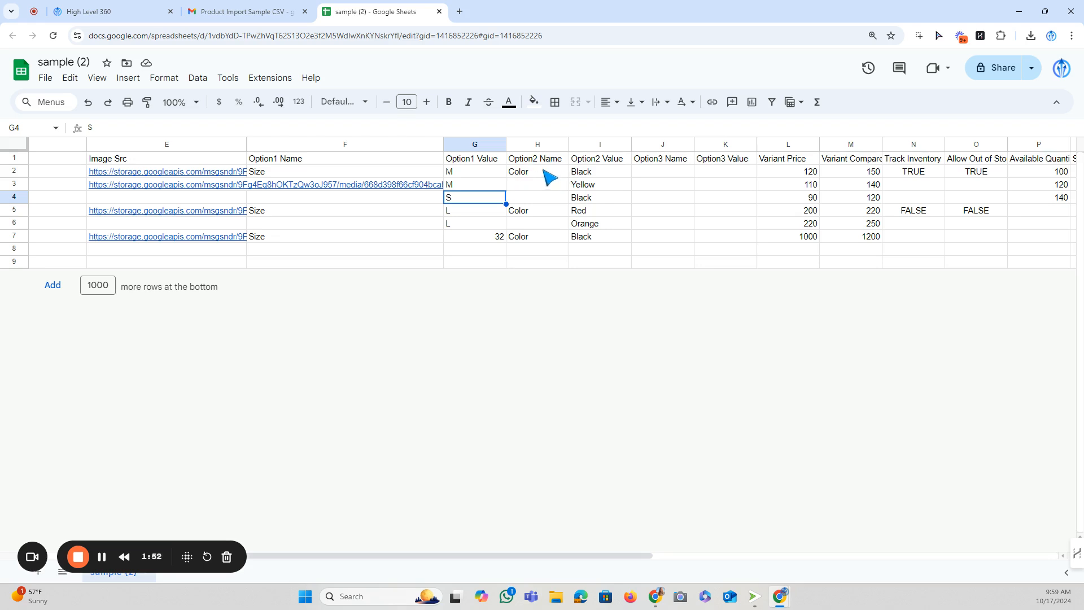
click(590, 174)
click(593, 187)
click(593, 197)
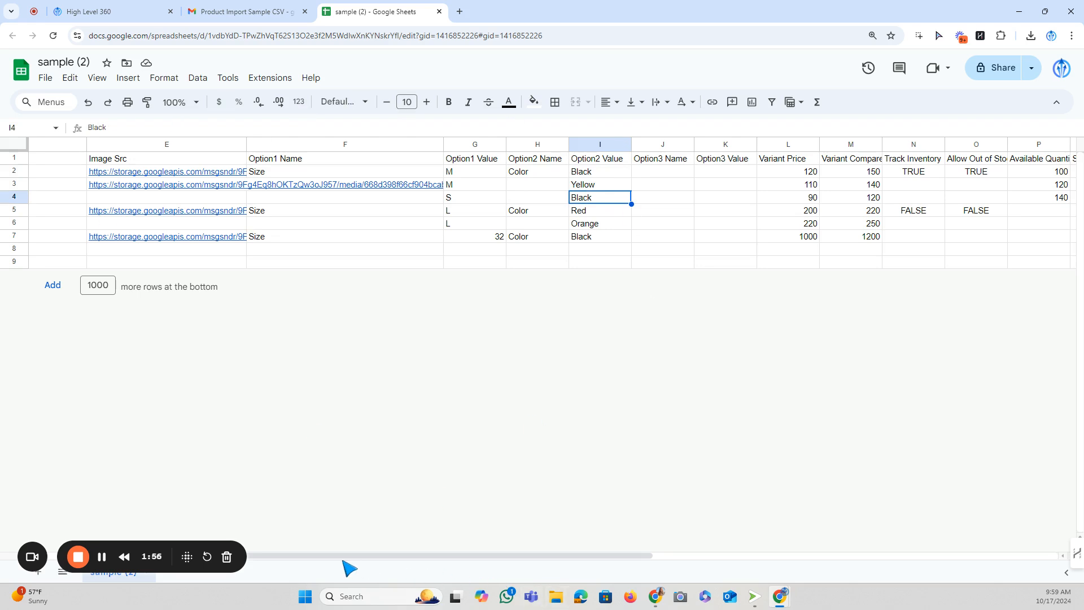
drag(346, 556, 443, 554)
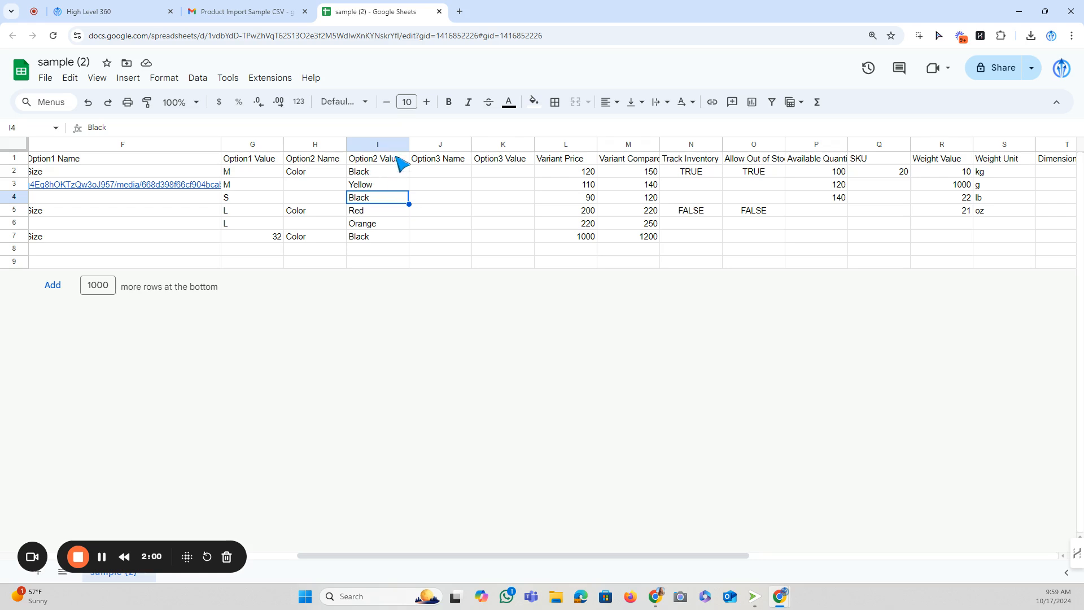
click(427, 173)
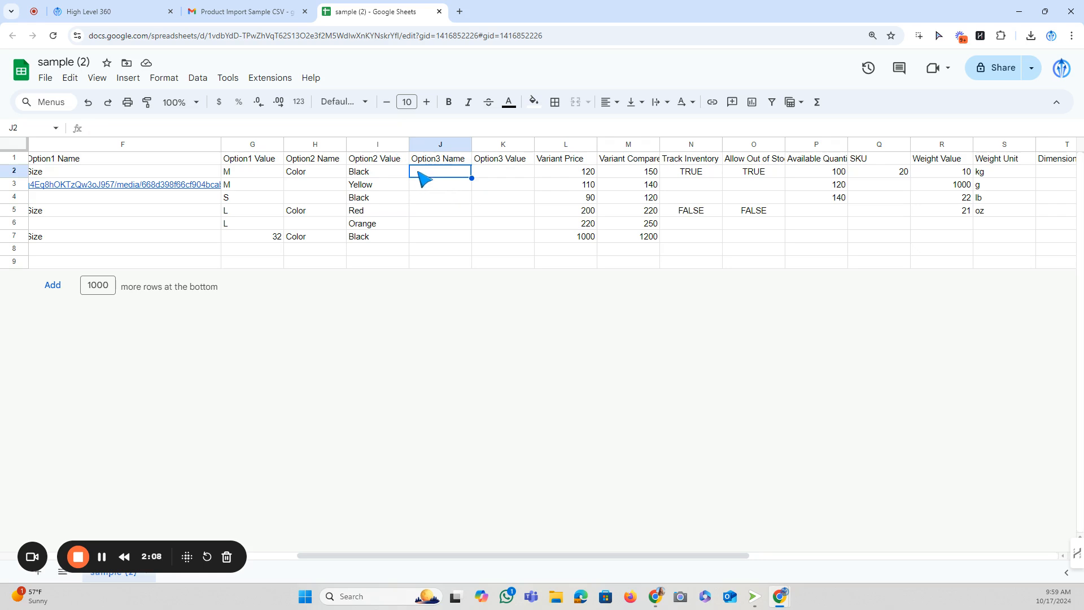
click(508, 175)
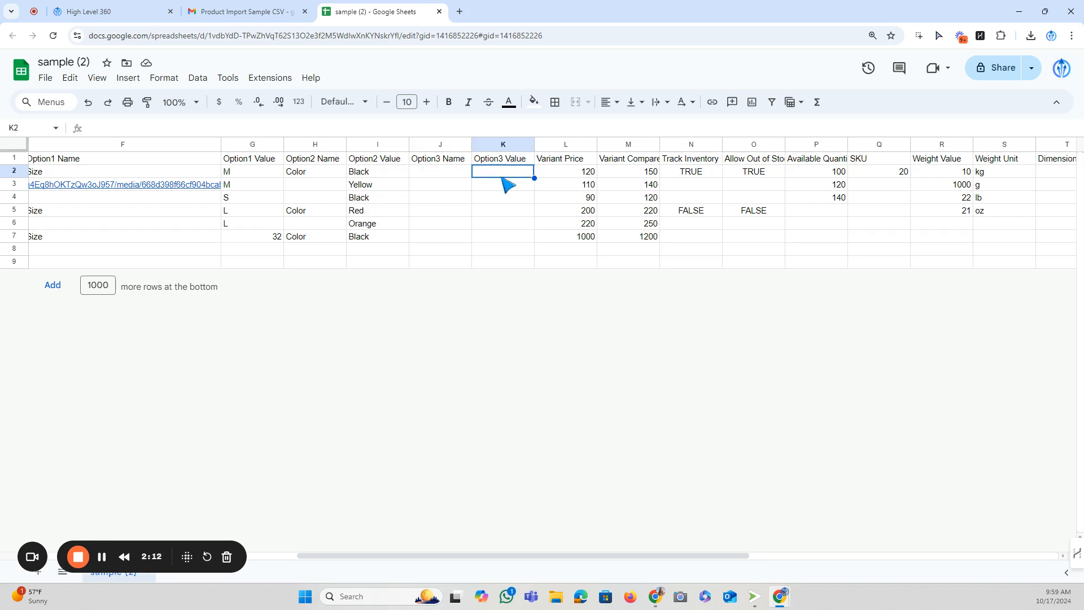
click(506, 184)
click(498, 198)
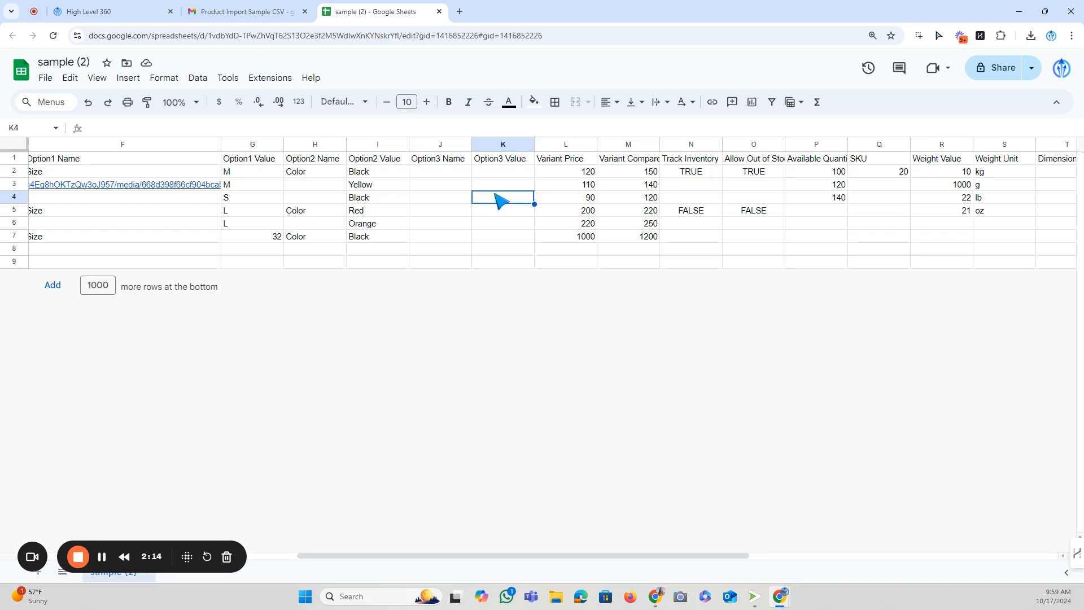
click(577, 198)
Widen the Variant Compare At Price column to fit its header and compare the first variant's two prices.
drag(659, 145, 719, 144)
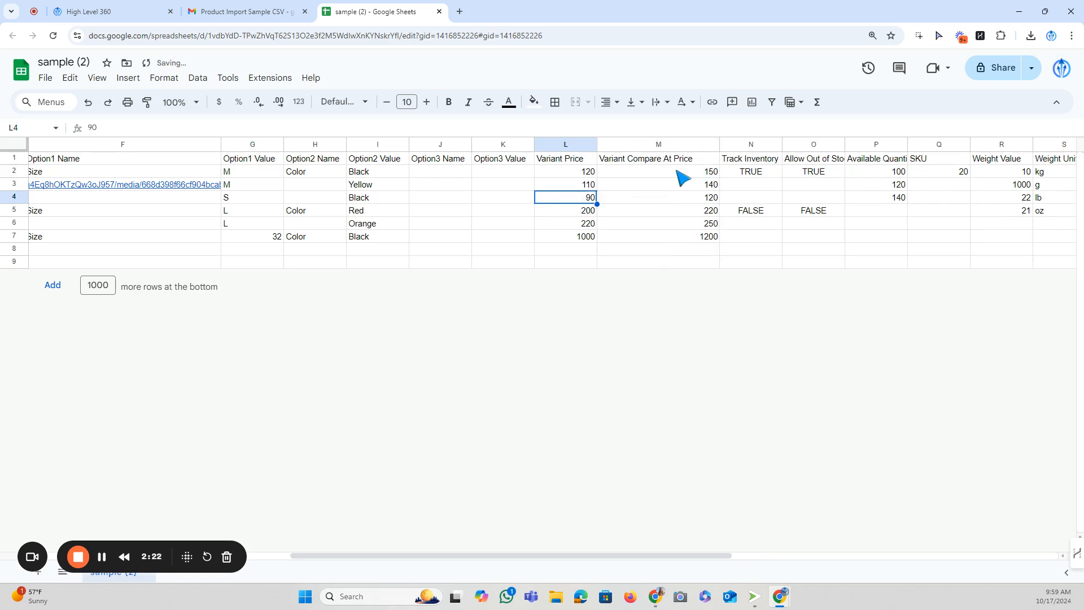
click(676, 172)
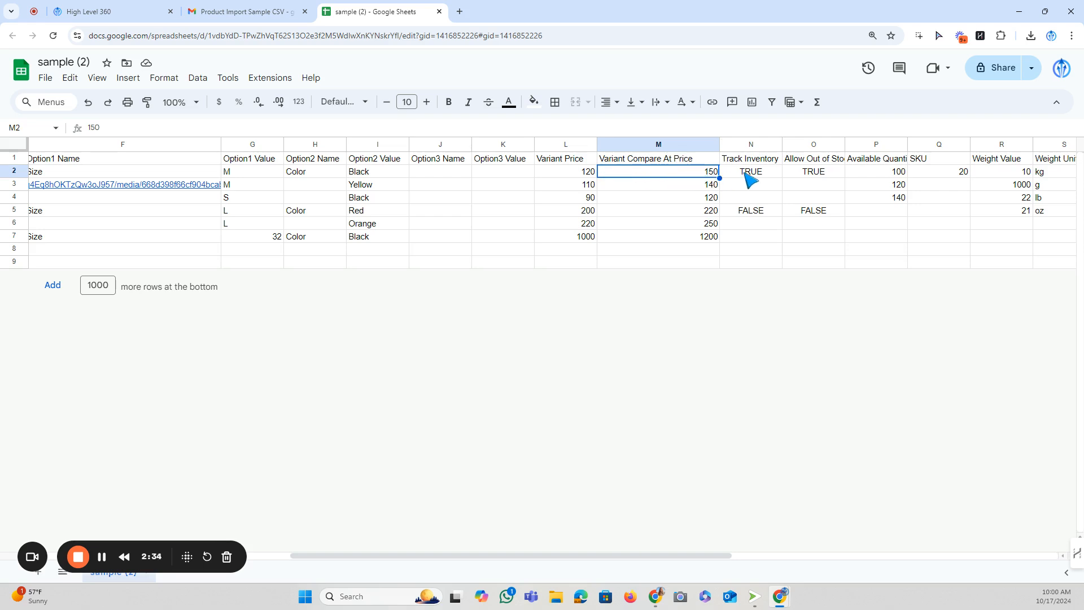
click(563, 171)
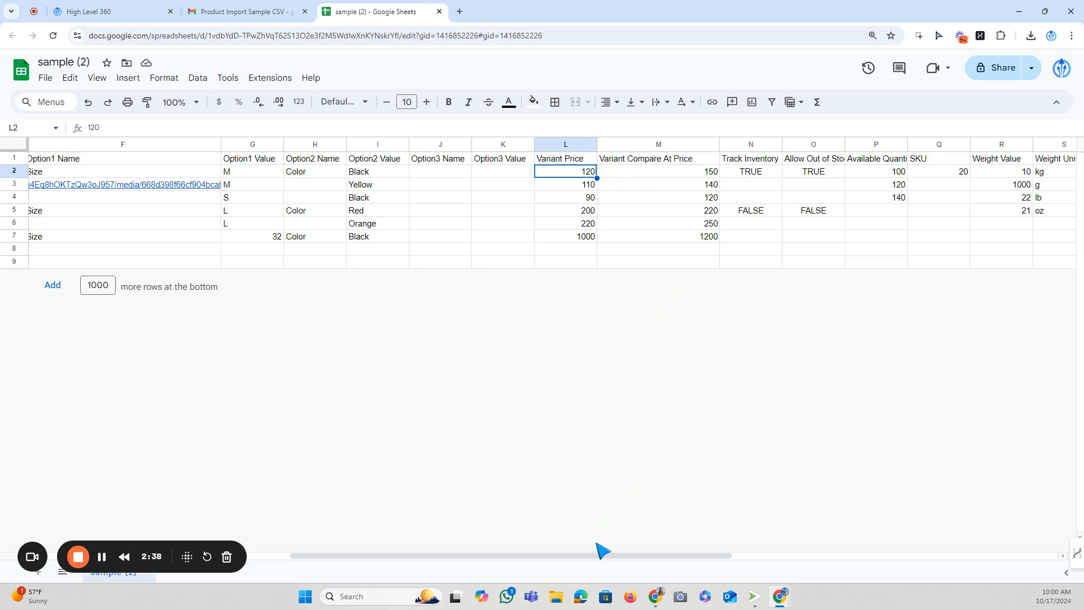
Widen the Track Inventory column slightly and check the first product's out-of-stock setting.
drag(600, 555, 711, 554)
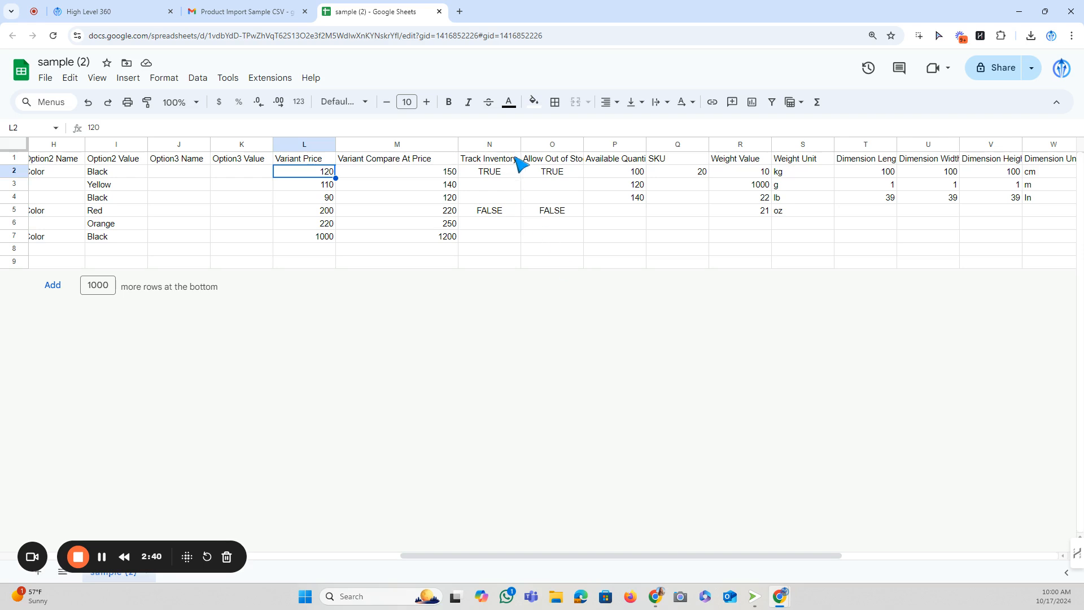
drag(520, 144, 531, 144)
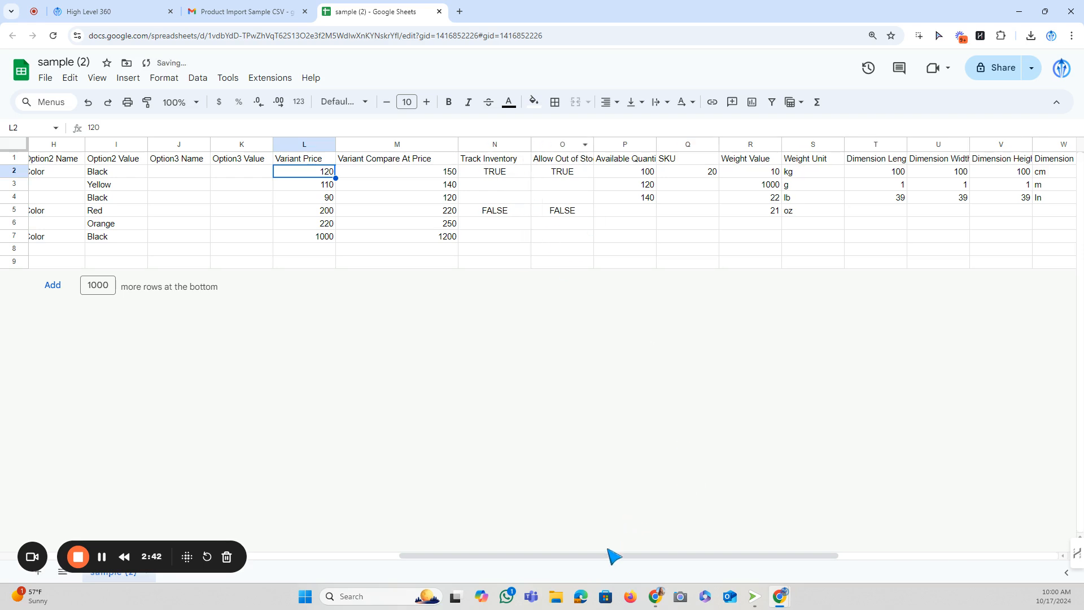
drag(624, 555, 728, 555)
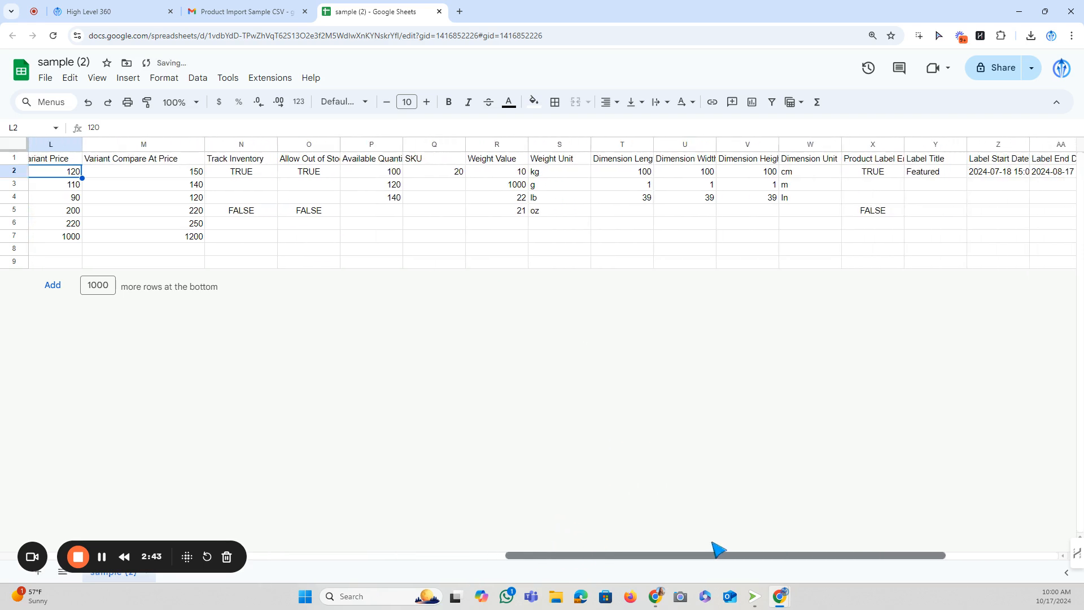
click(314, 175)
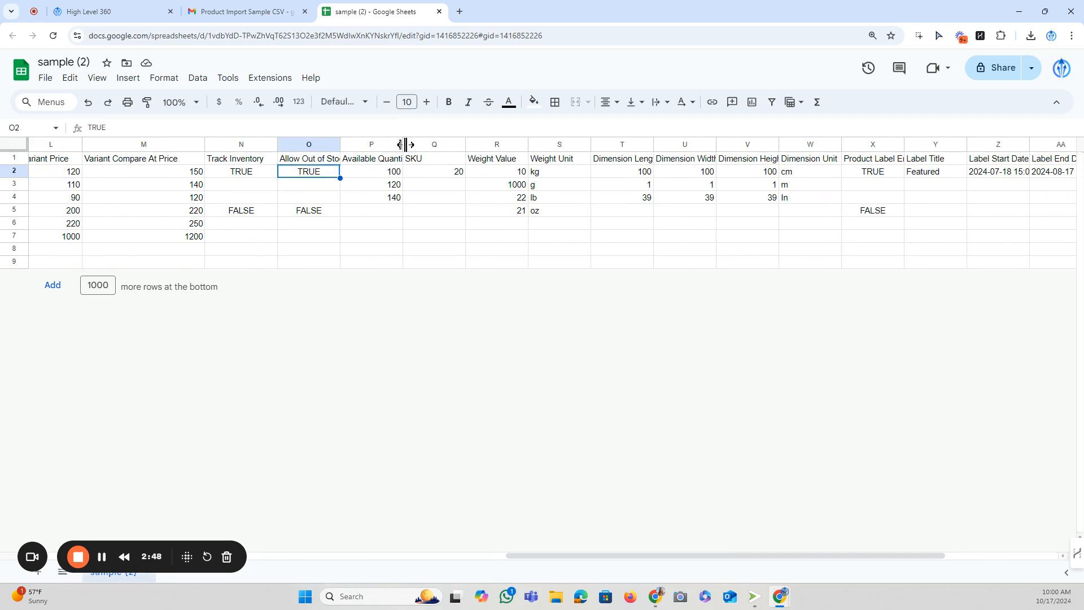
Widen the Available Quantity column to fit its header and check the first variant's quantity and SKU.
drag(405, 144, 432, 144)
click(407, 175)
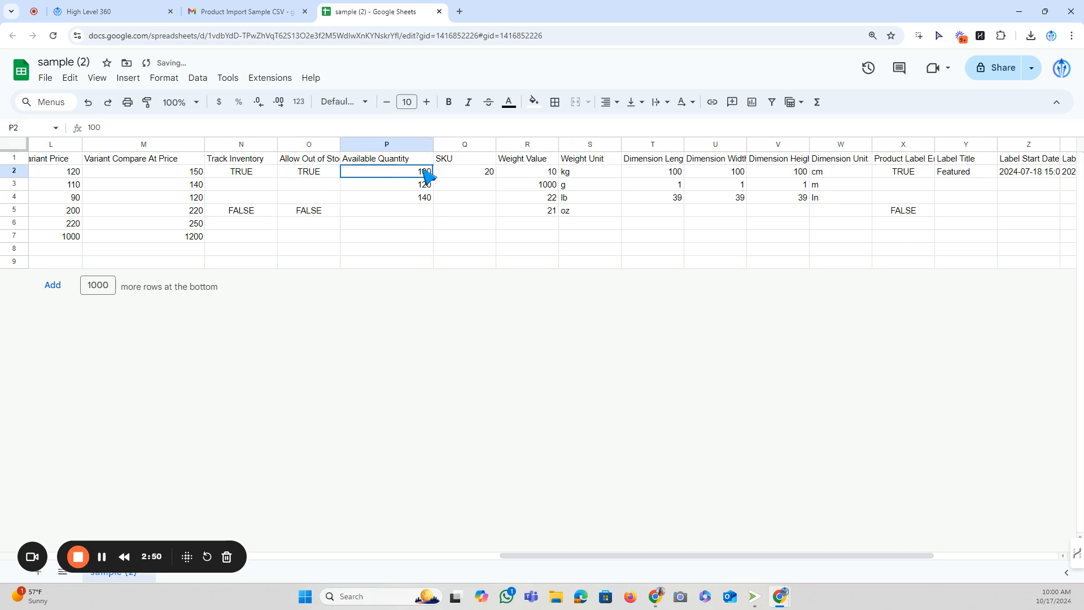
click(469, 175)
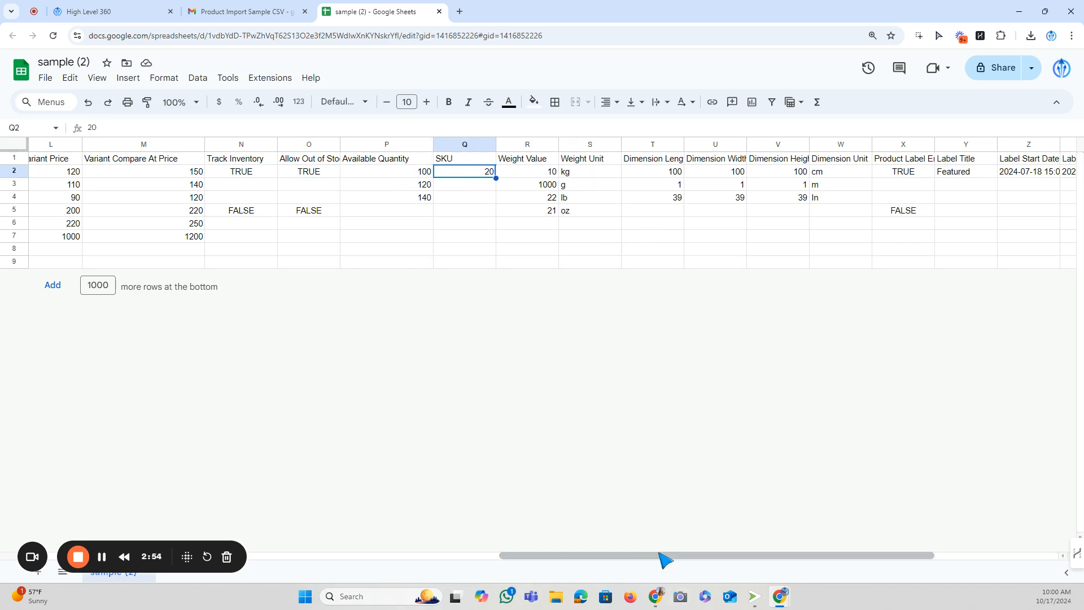
Examine the SKU, Weight Value and Weight Unit columns for the product-1 variants.
drag(659, 553, 631, 554)
click(102, 557)
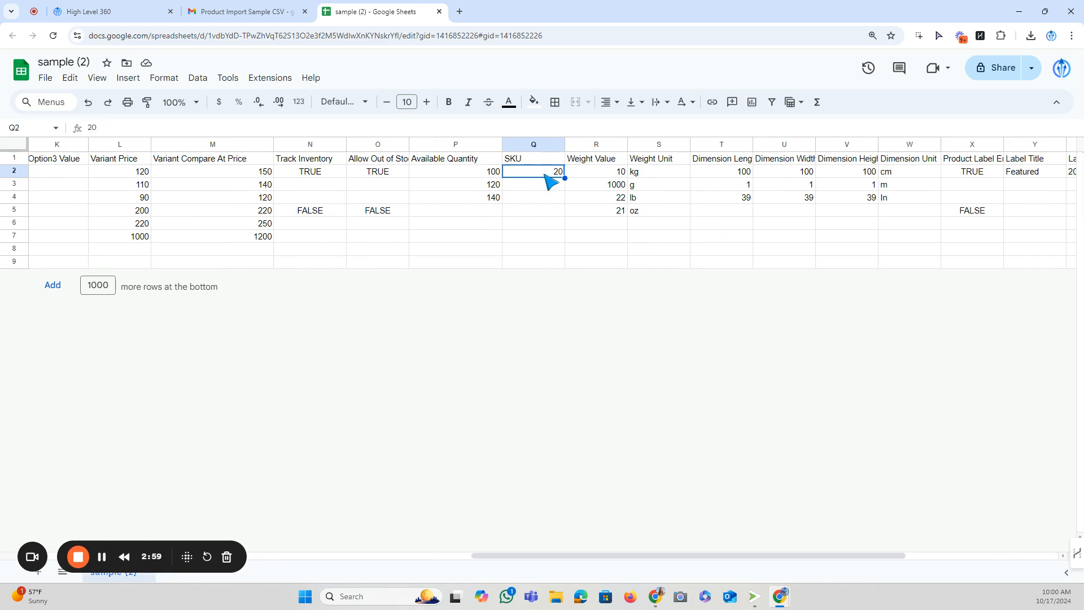
drag(699, 559, 791, 536)
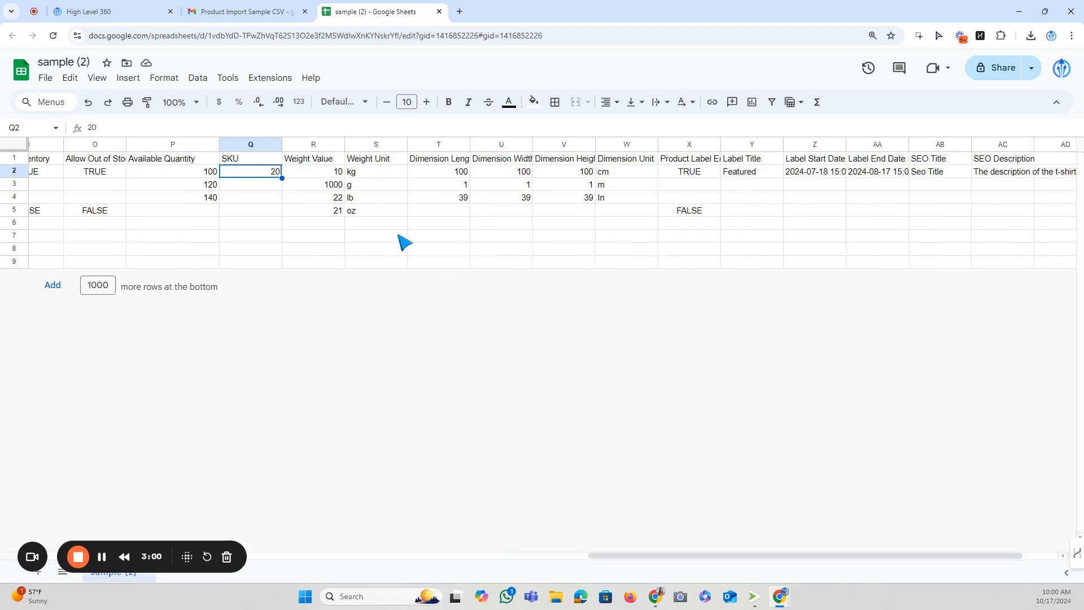
click(312, 174)
click(320, 186)
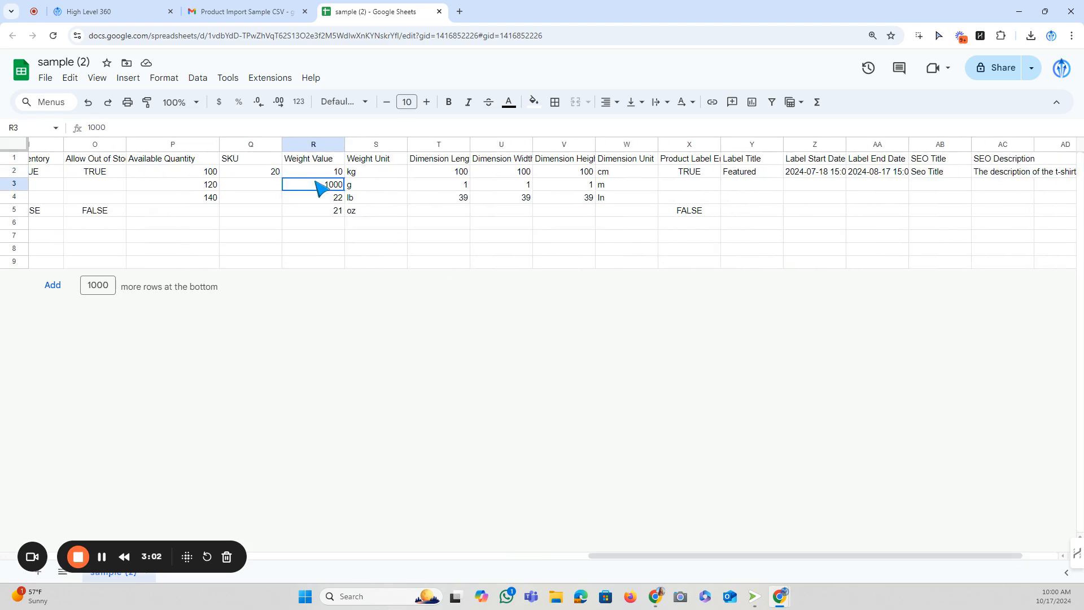
key(Down)
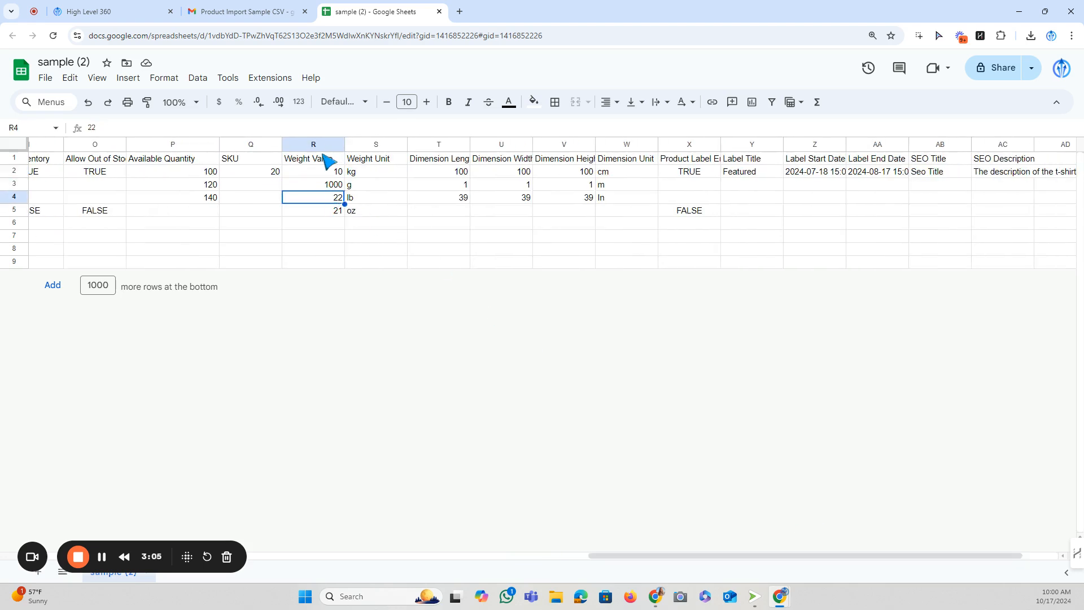
click(390, 161)
key(Down)
key(Down)
key(Down)
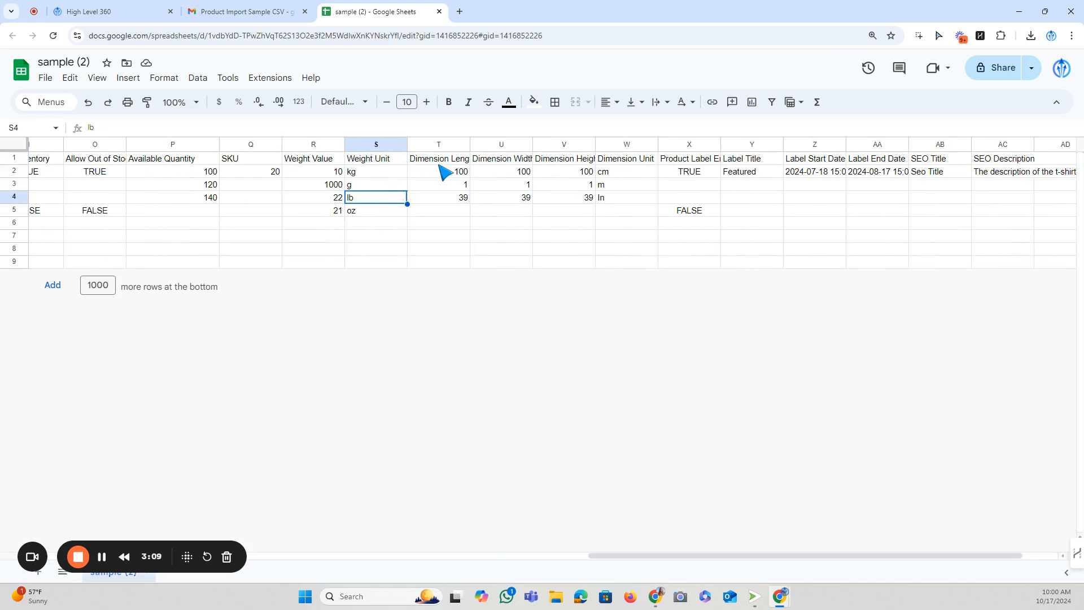
Widen the Dimension Length column to fit its header and check the first variant's dimension unit.
drag(470, 145, 515, 145)
click(584, 145)
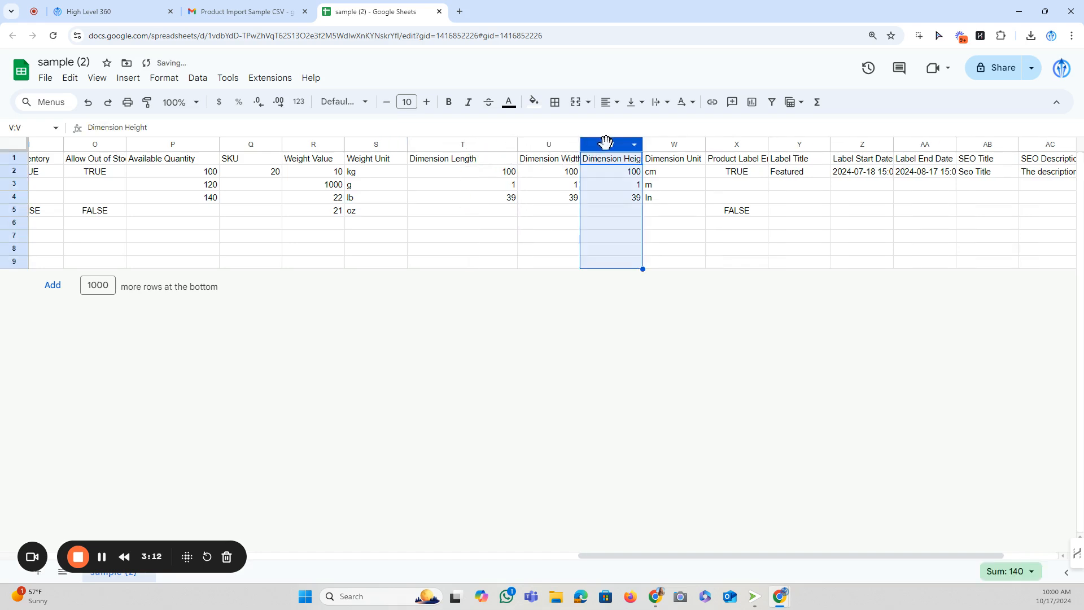
click(690, 176)
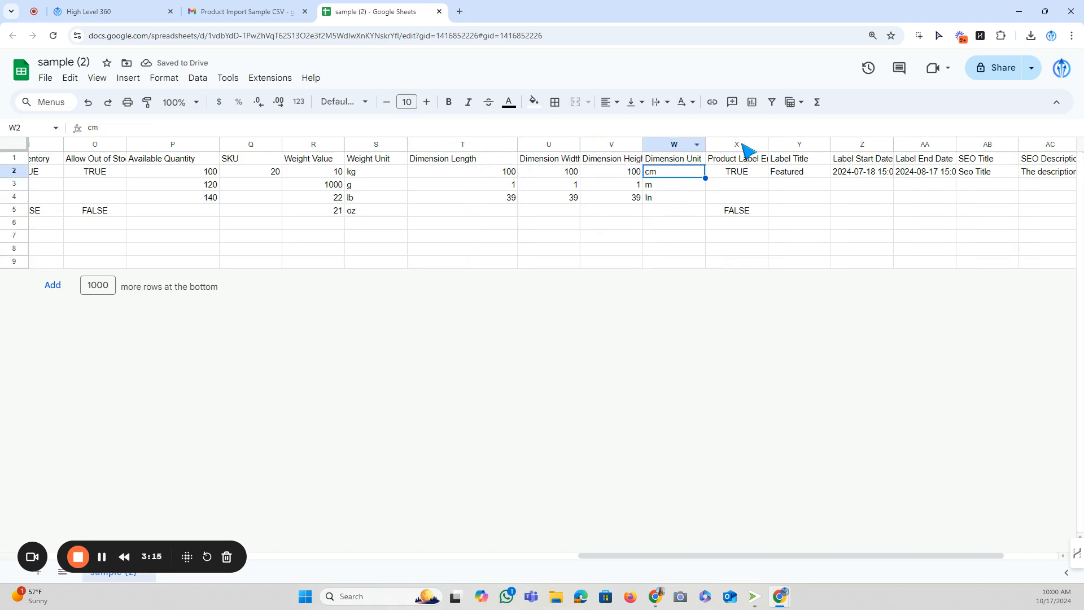
Widen the Product Label Enable column to fit its header and check the first product's label setting and label title.
drag(698, 559, 791, 556)
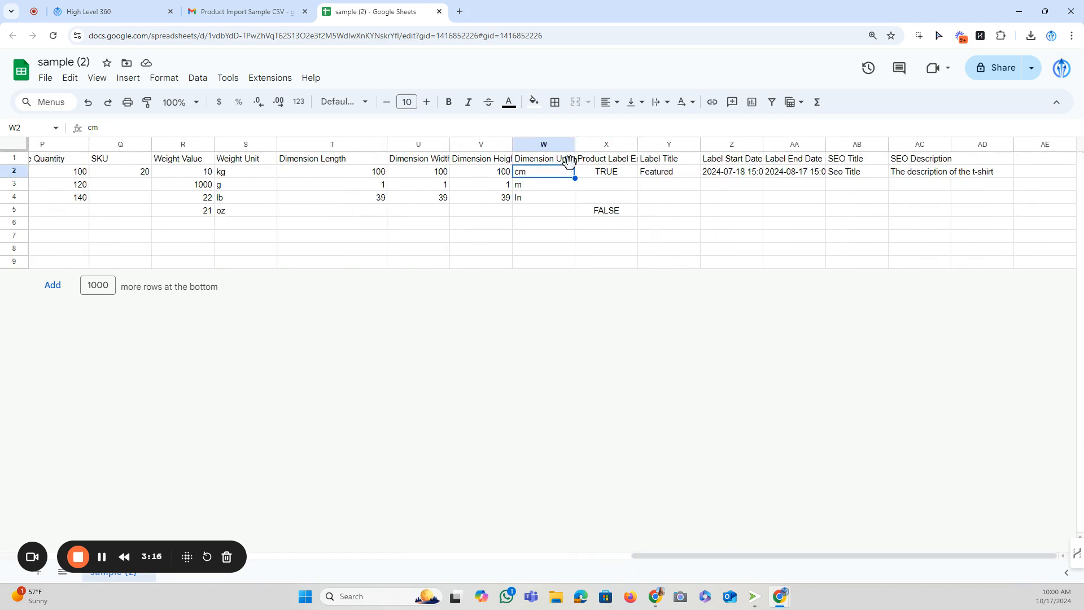
drag(633, 144, 702, 144)
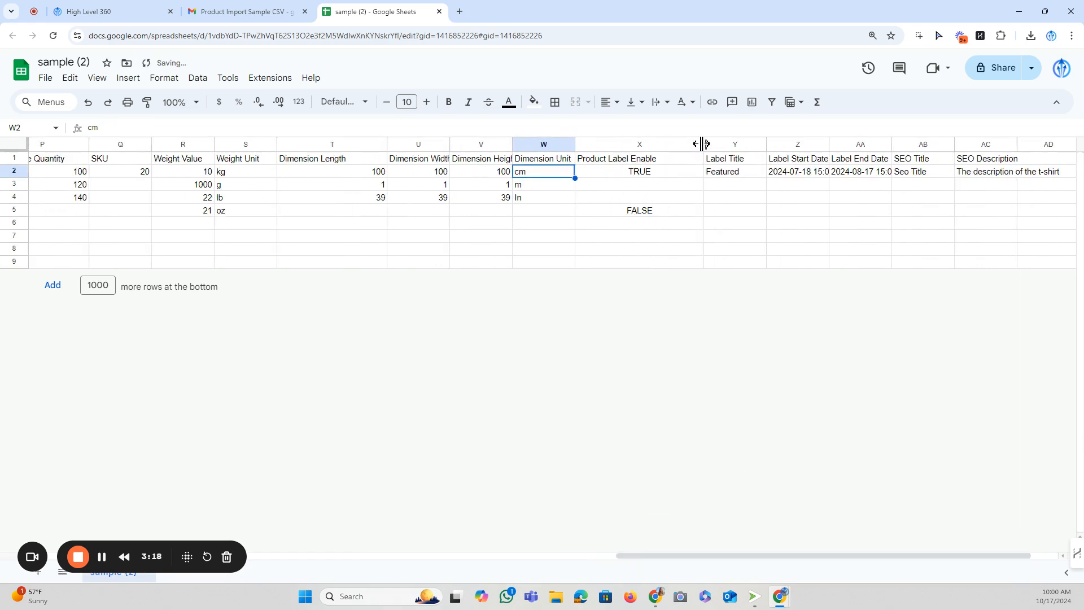
click(685, 177)
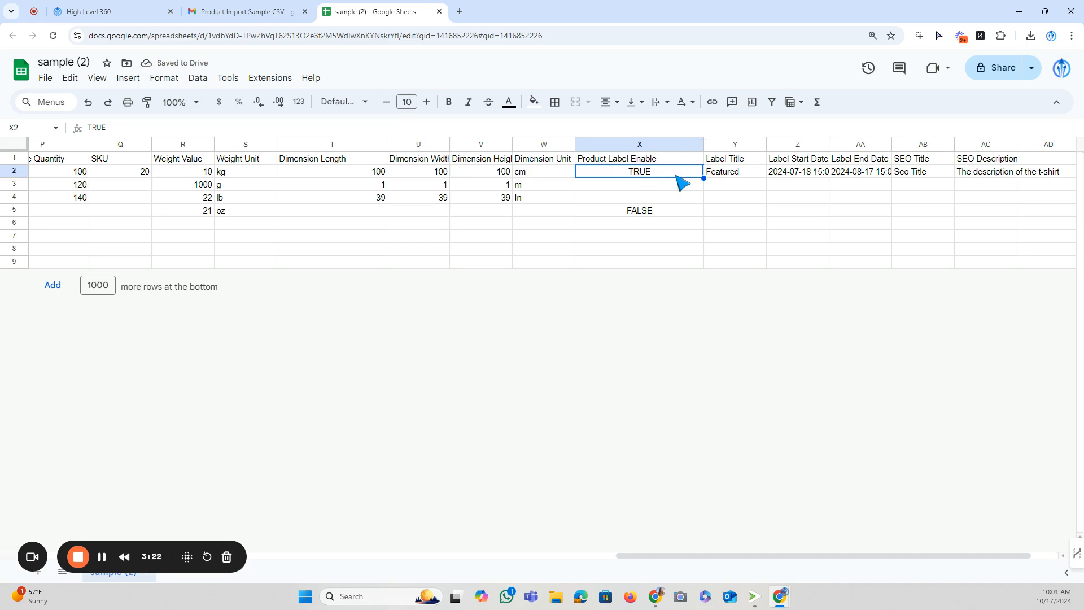
click(750, 172)
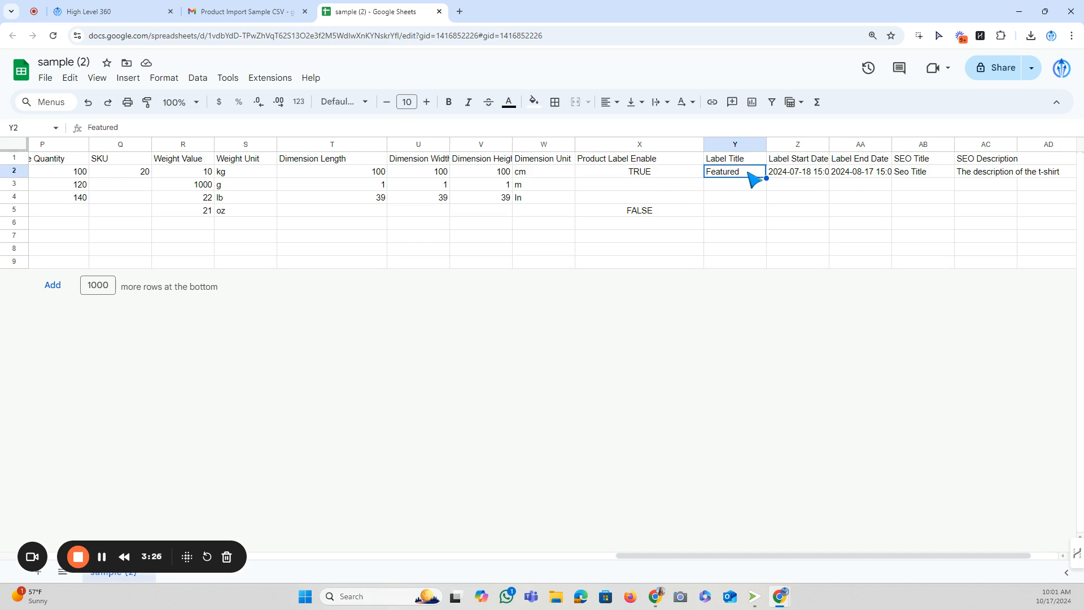
click(724, 187)
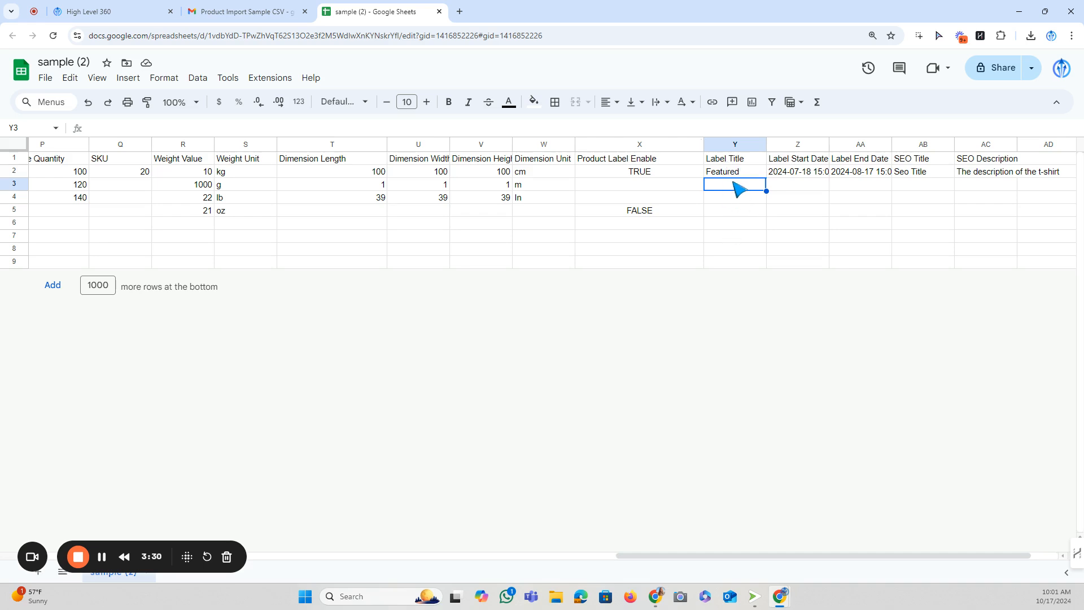
Widen the Label Start Date and Label End Date columns to fit their full dates and check the start date.
drag(828, 142, 852, 144)
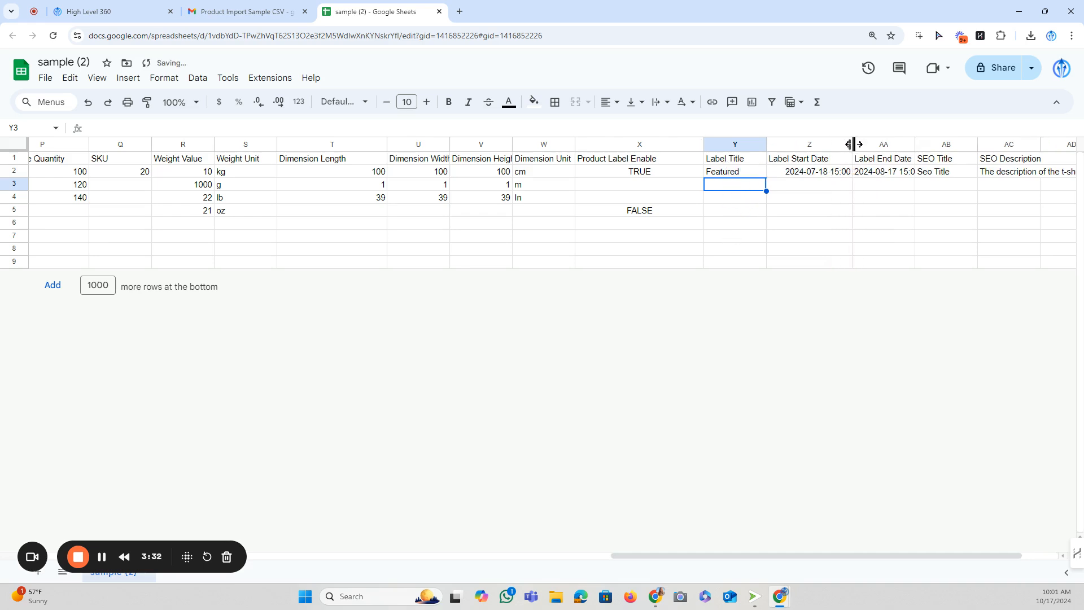
drag(919, 148, 951, 145)
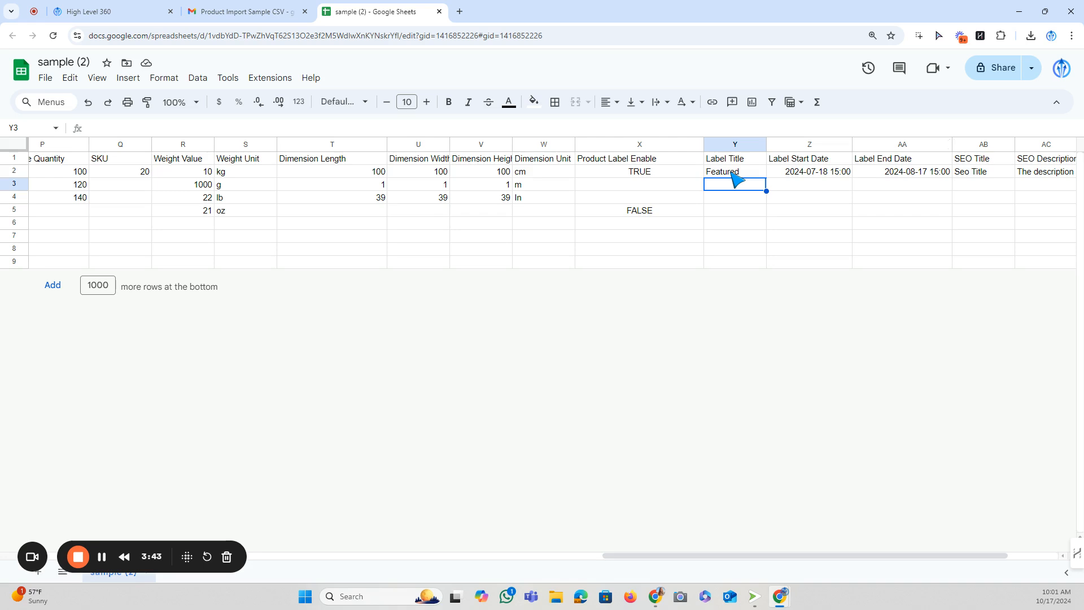
click(793, 176)
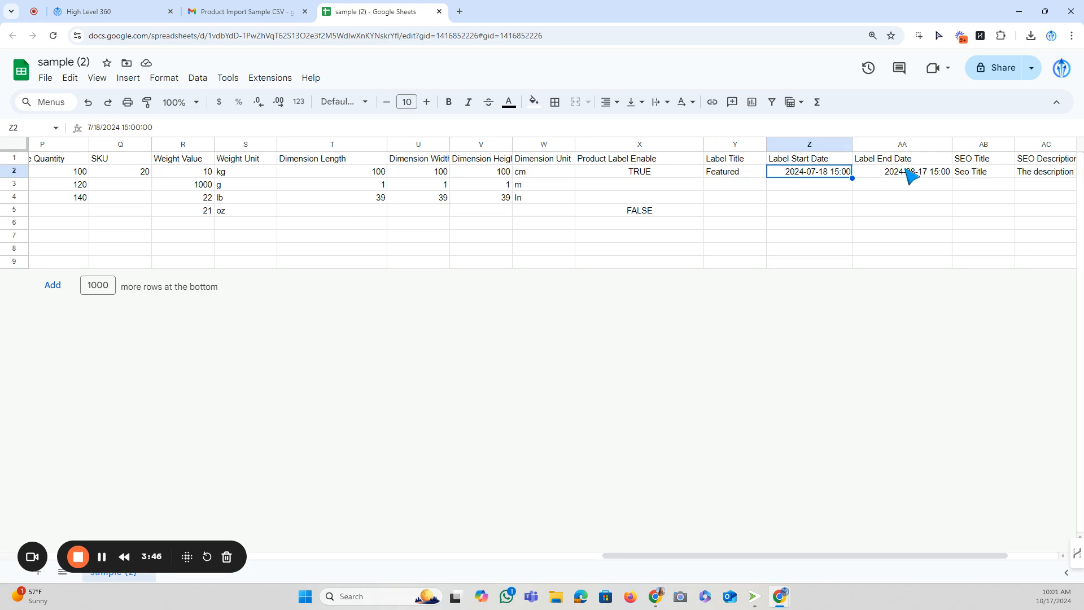
Widen the SEO Title column slightly and the SEO Description column to fit its text, checking the first product's SEO values.
drag(829, 556, 890, 552)
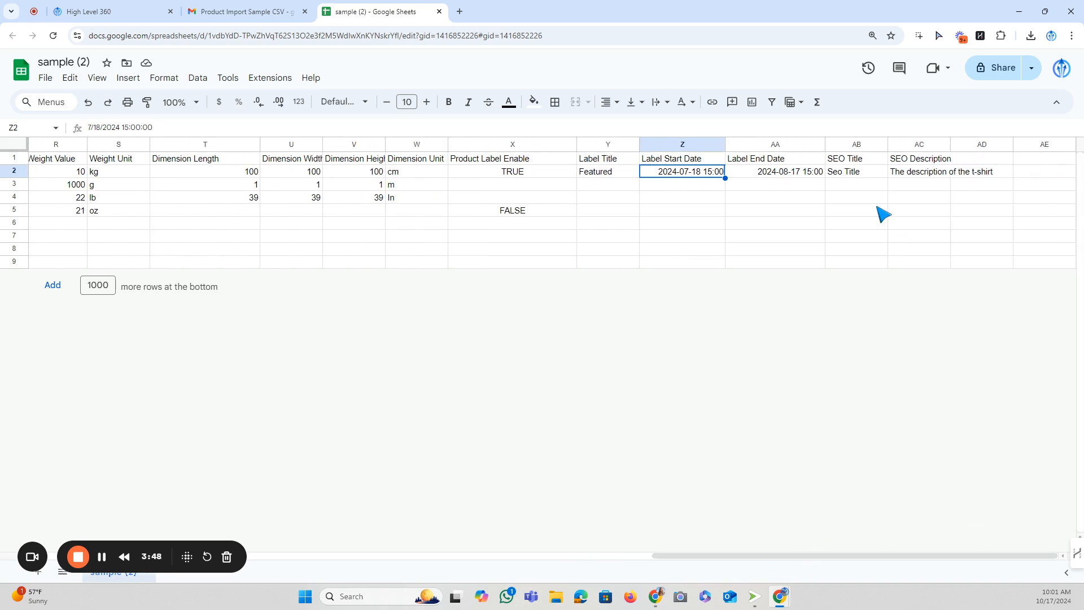
click(866, 174)
click(931, 176)
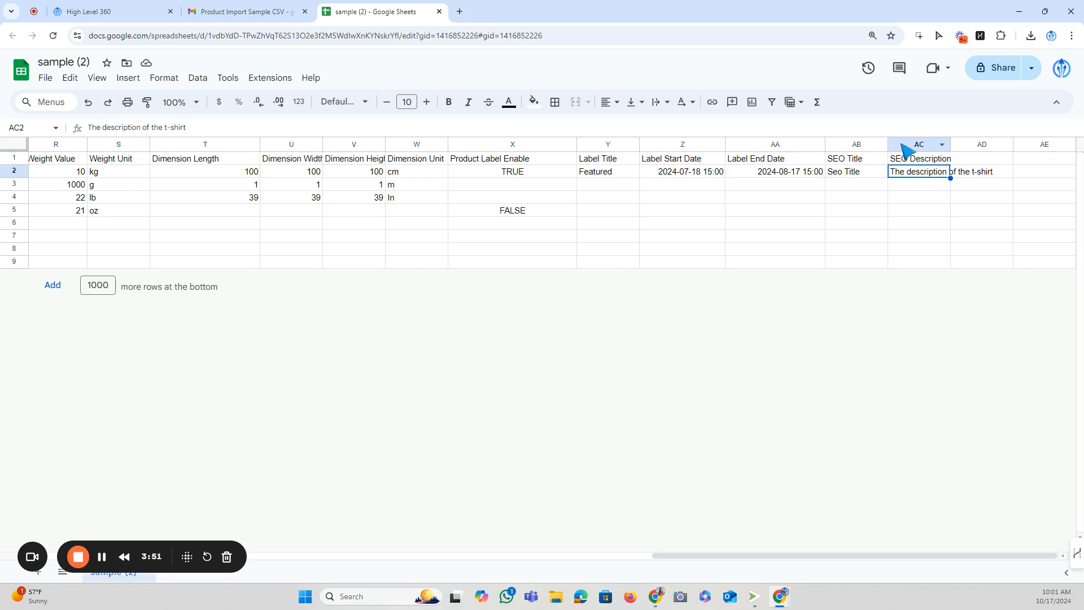
drag(887, 145, 898, 145)
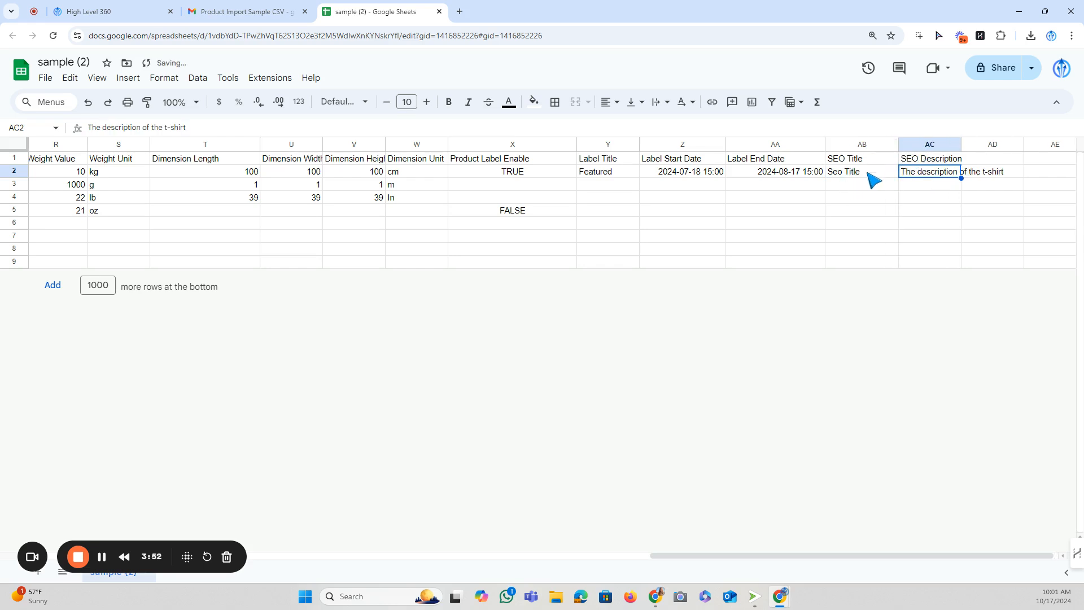
click(884, 170)
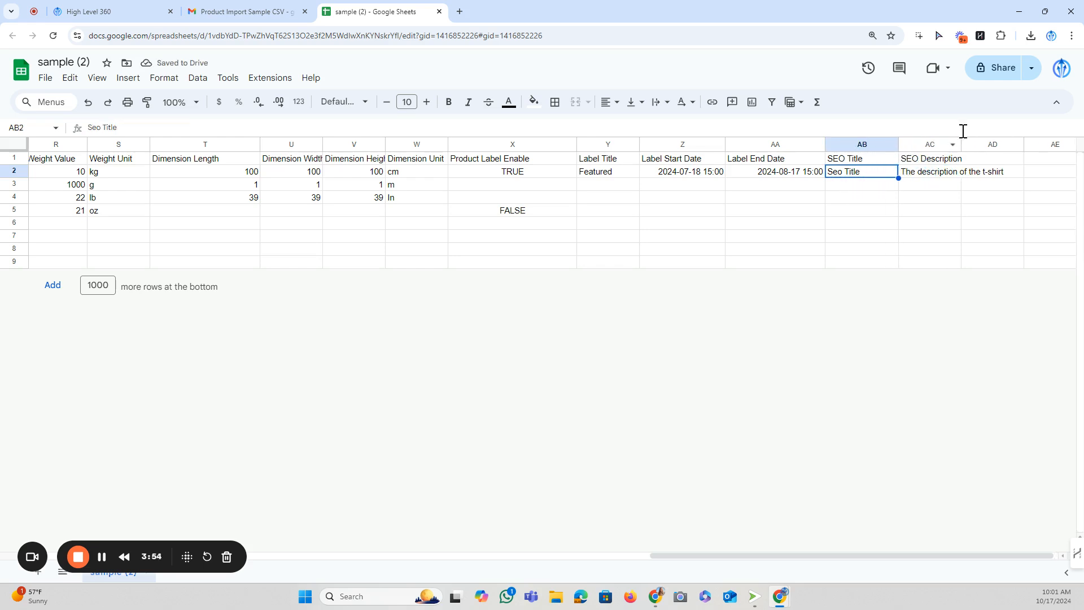
drag(961, 145, 1030, 144)
click(960, 174)
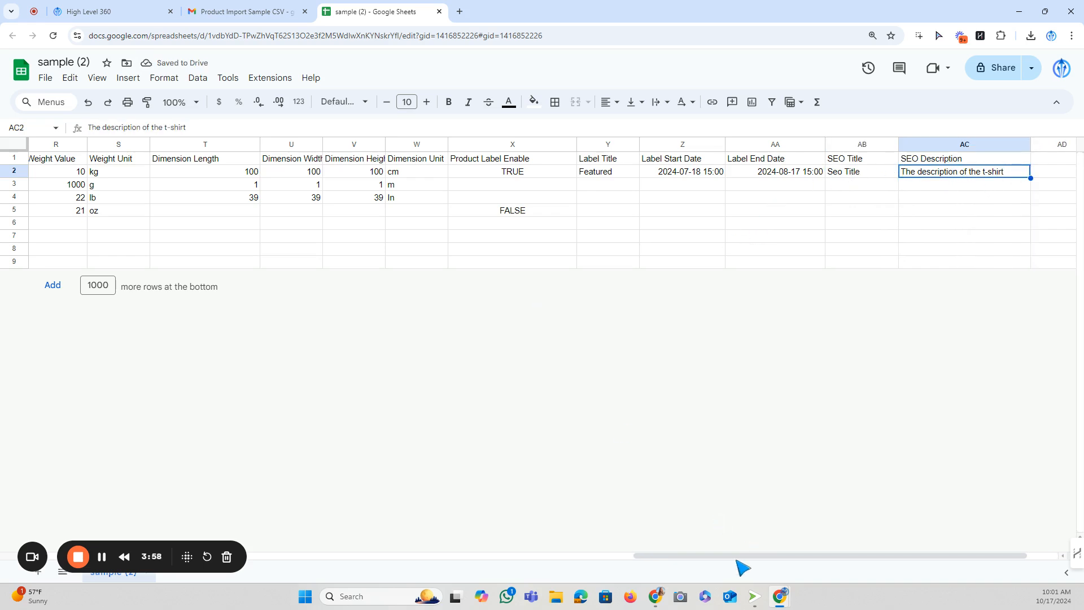
Return to the sheet's first columns, then switch to High Level 360 and close the CSV product import dialog.
drag(737, 558, 80, 472)
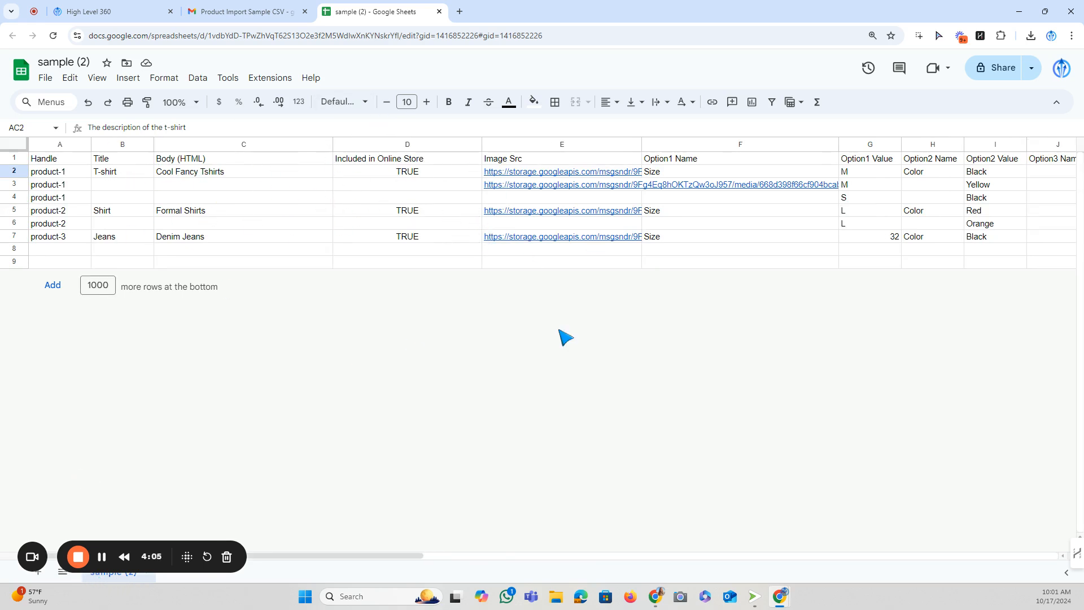
click(122, 10)
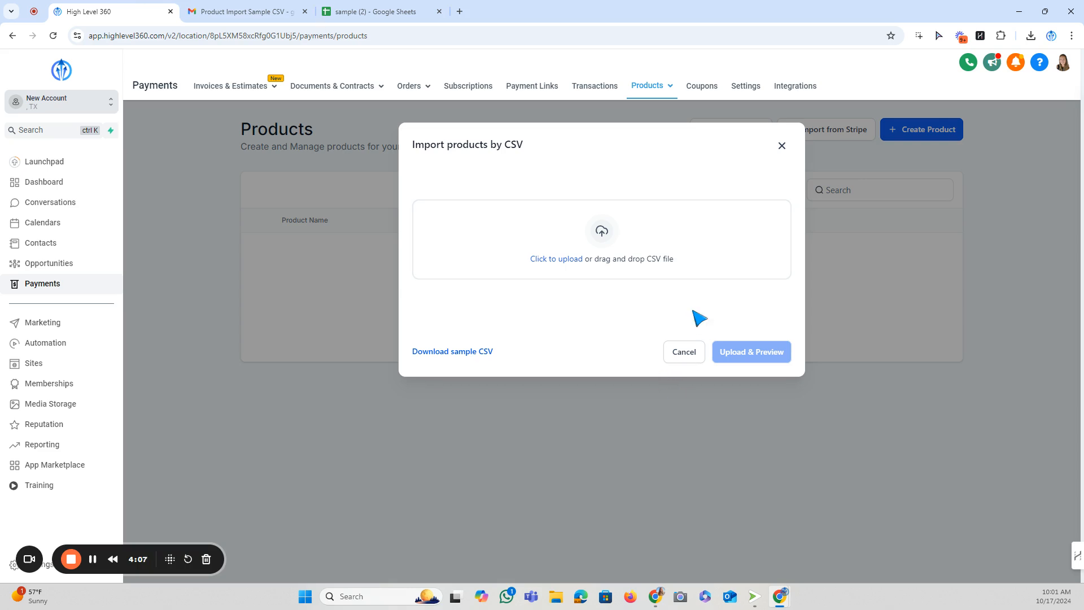
click(781, 145)
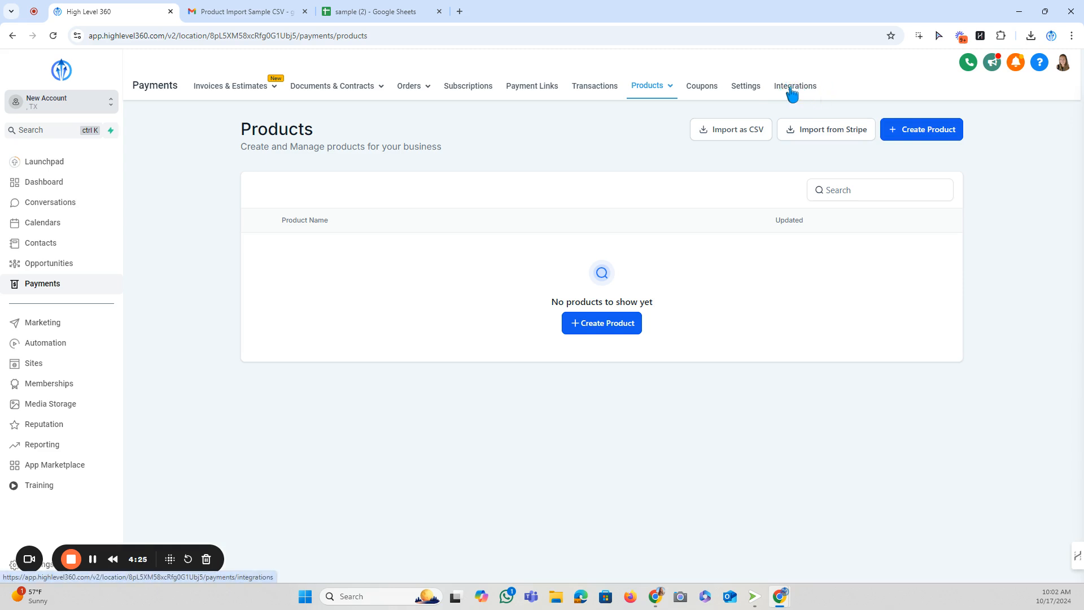
Try out the Stripe product import with the first $2,000.00 month Goolge Advertising Packages price, and leave without importing.
click(840, 133)
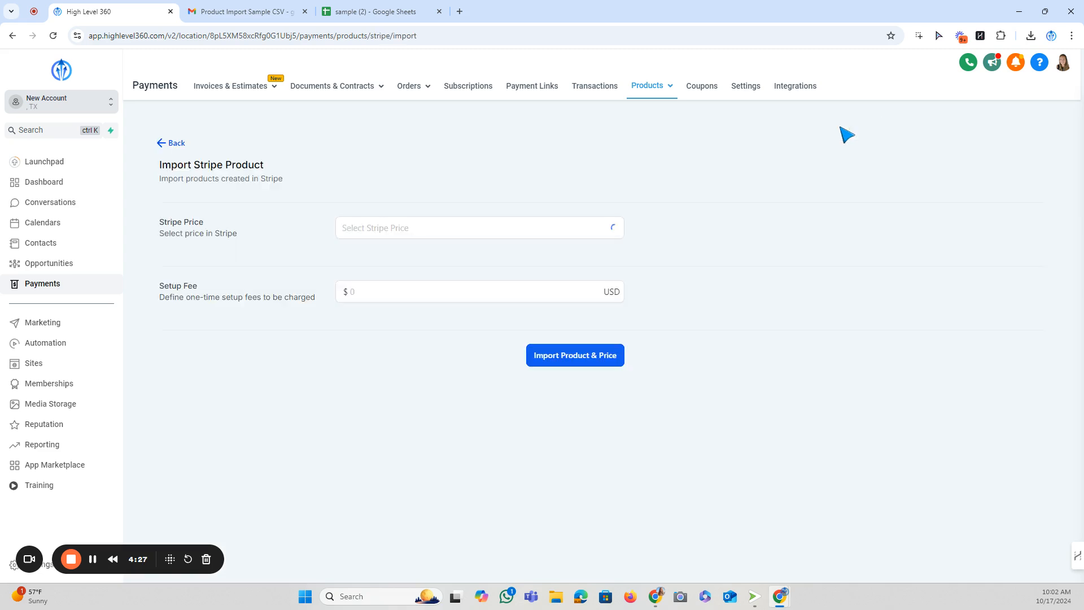
click(501, 232)
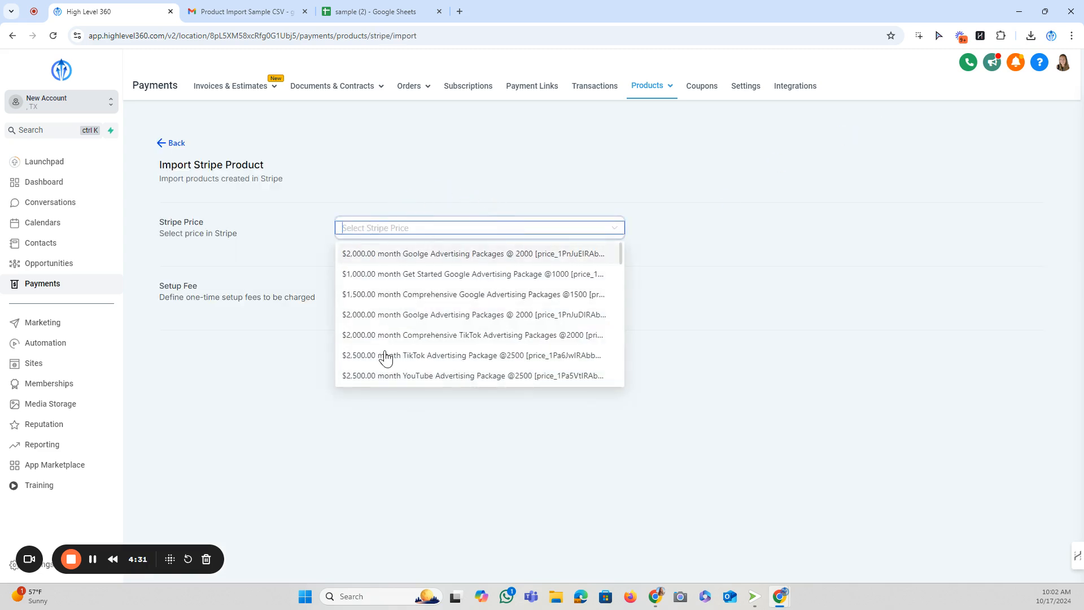
click(402, 253)
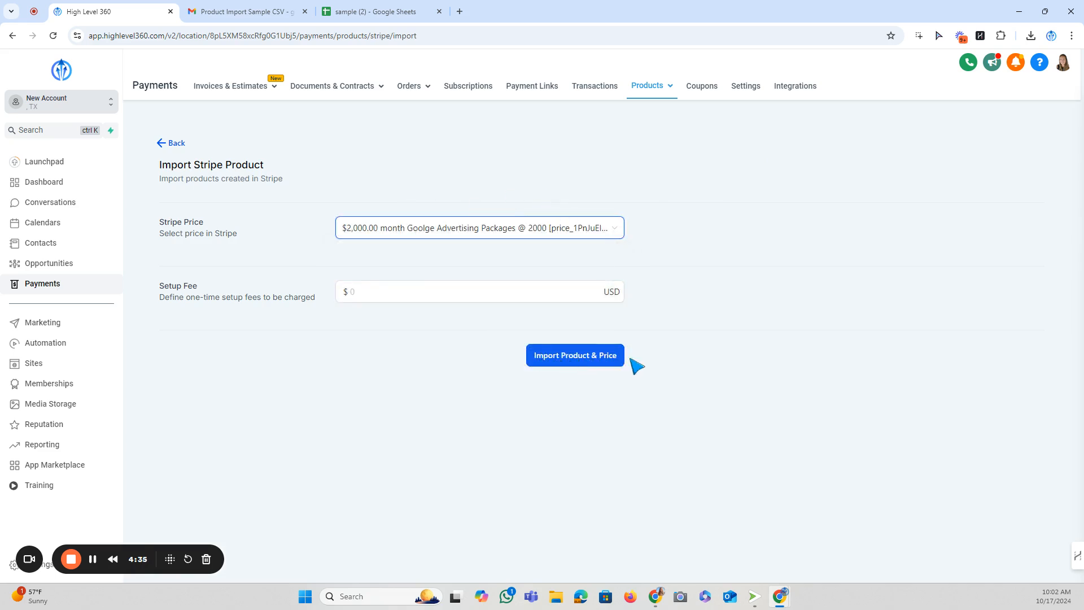
click(181, 144)
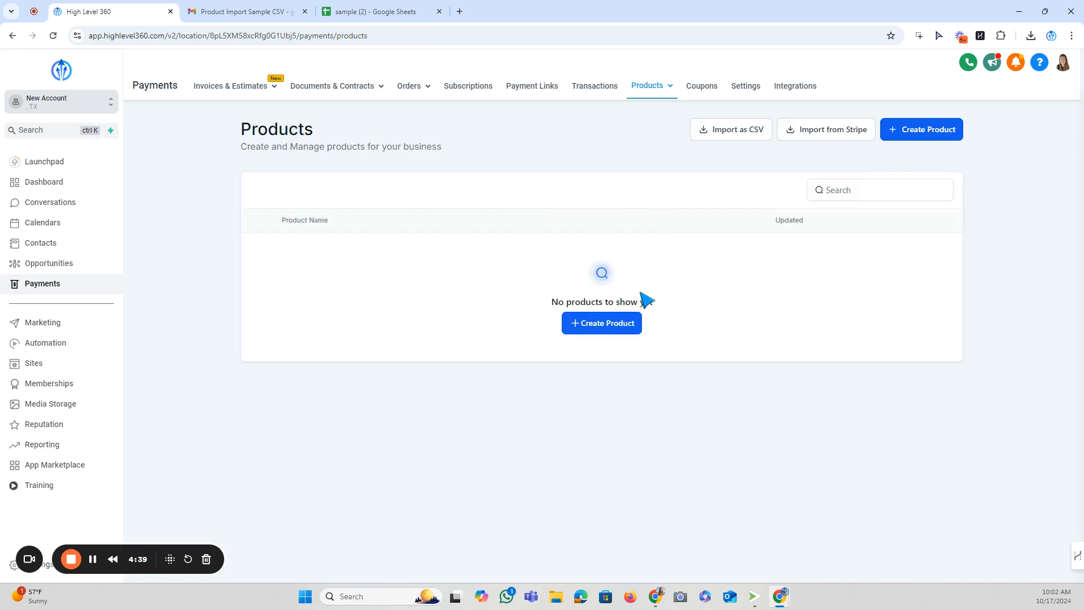
Start creating a new product and look over its Product Information section.
click(916, 136)
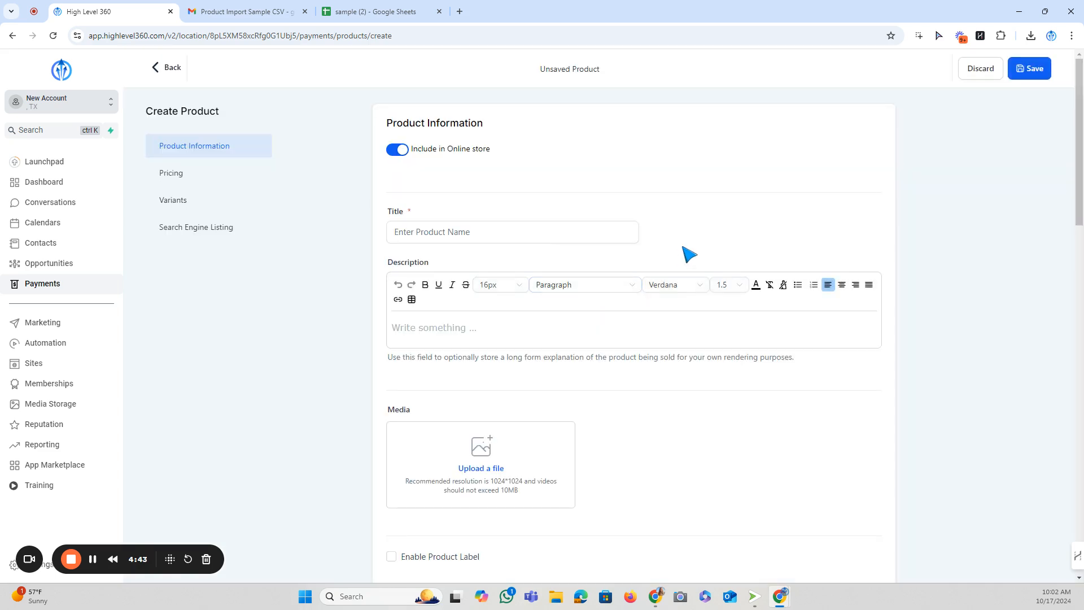
scroll(833, 268, down, 1)
scroll(819, 259, up, 1)
Examine the new product's Include in Online store setting by turning it off and on again.
mouse_move(412, 153)
mouse_down()
mouse_move(500, 153)
mouse_move(414, 151)
mouse_up()
click(506, 154)
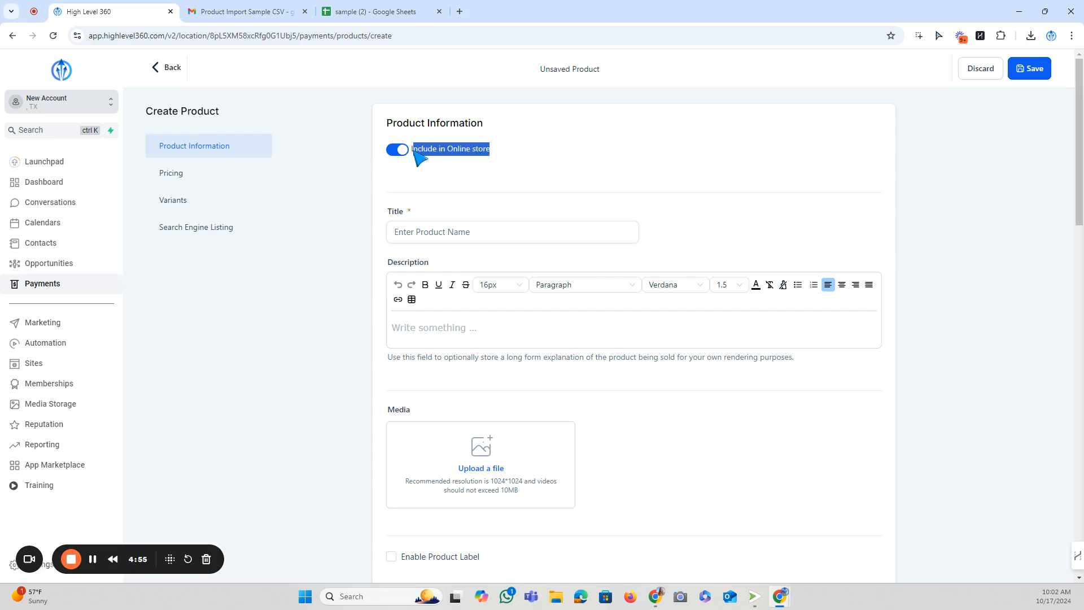
click(502, 150)
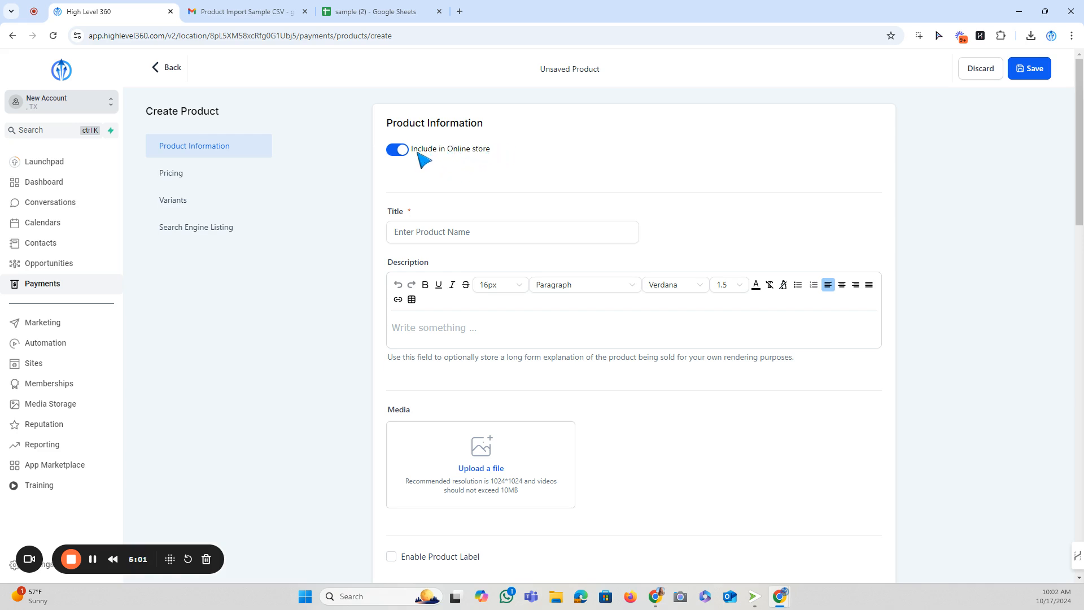
click(399, 150)
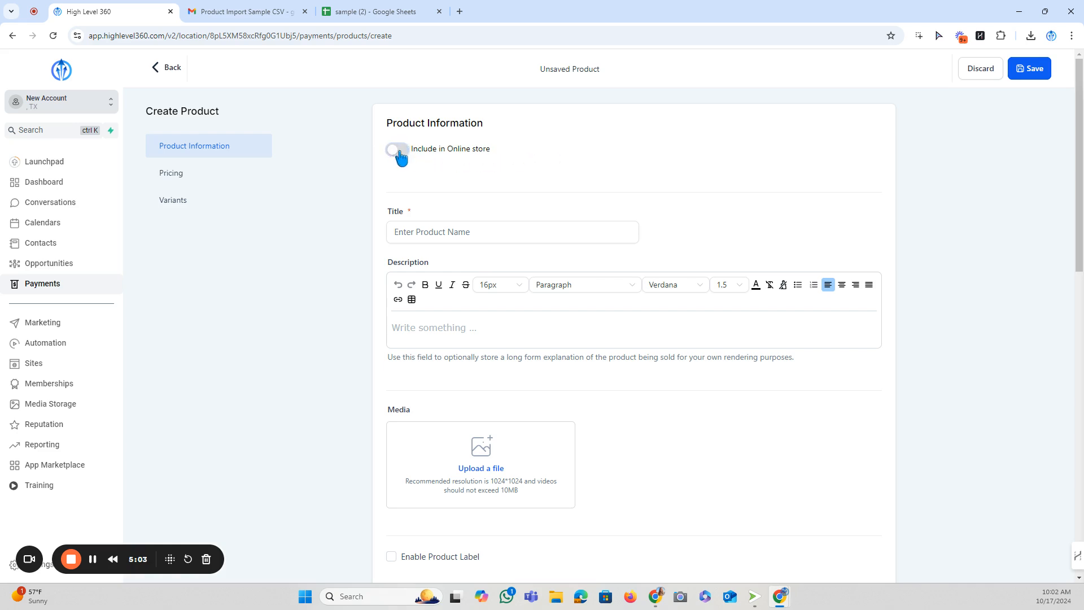
click(400, 156)
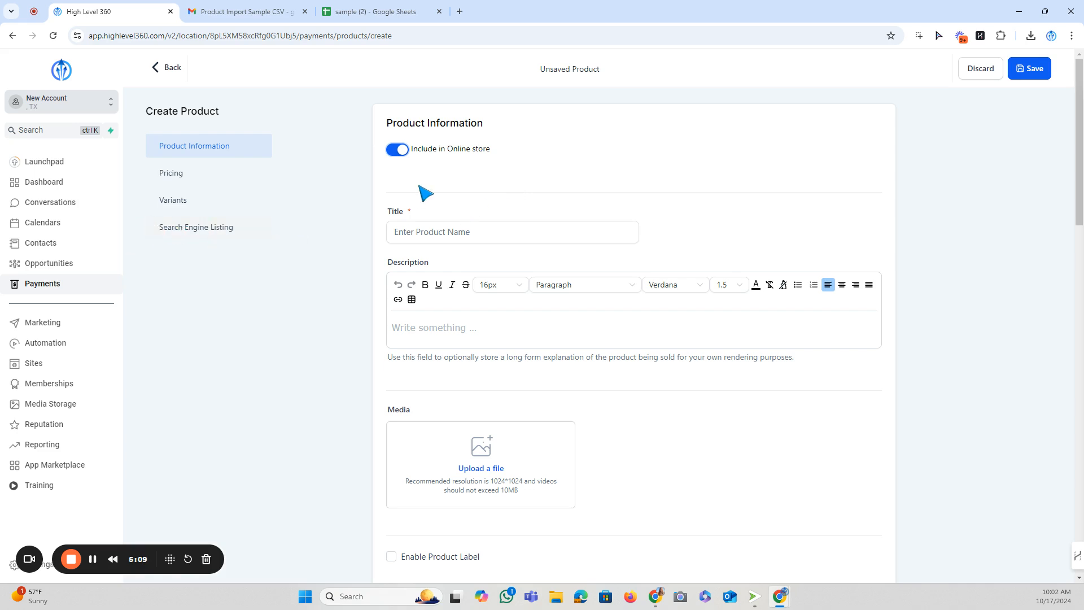
Switch to the sample (2) sheet in Google Sheets and check the Included in Online Store values for product-1.
click(379, 9)
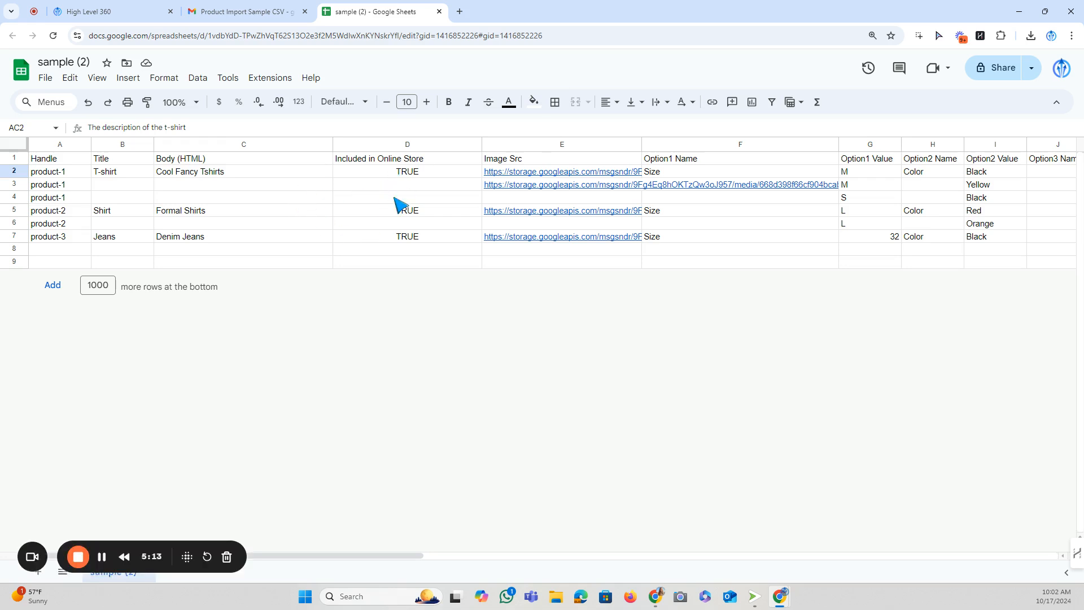
click(398, 157)
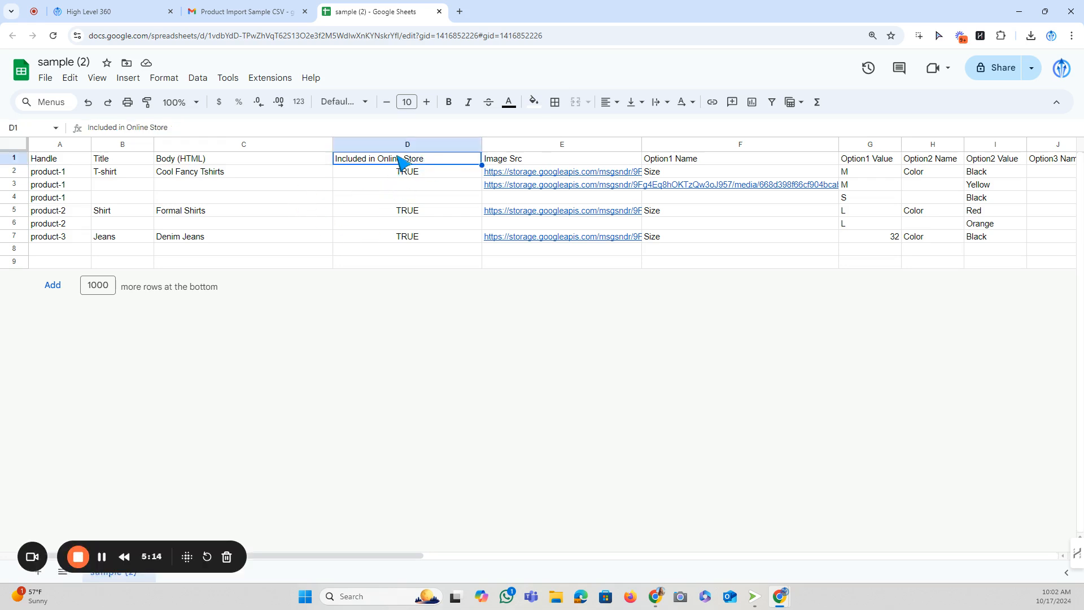
click(435, 172)
click(437, 184)
click(432, 171)
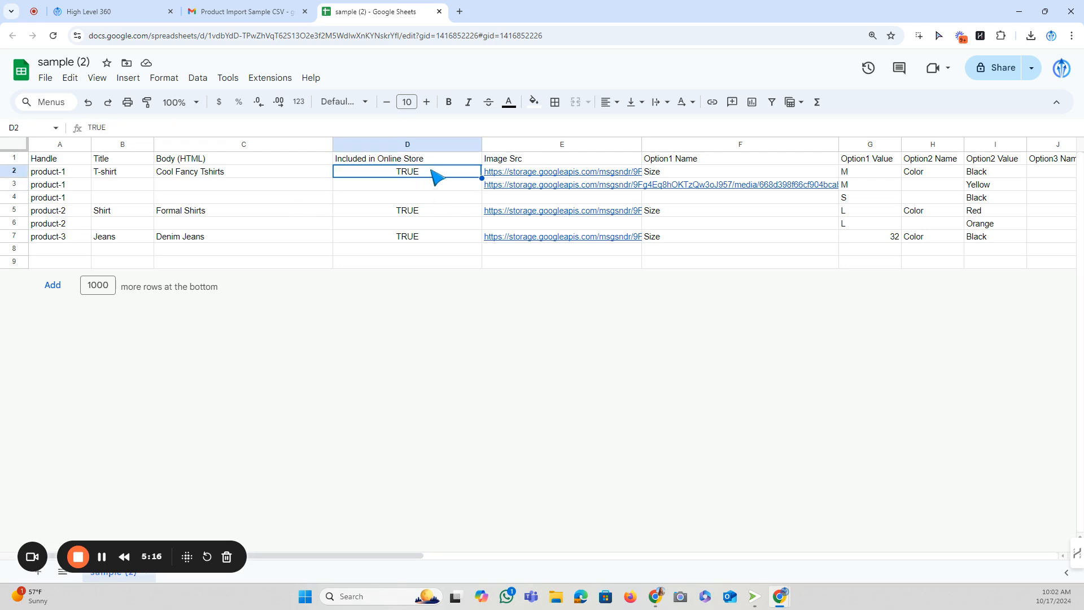
Close the Gmail message with the sample CSV and return to the product creation form in High Level 360.
click(243, 11)
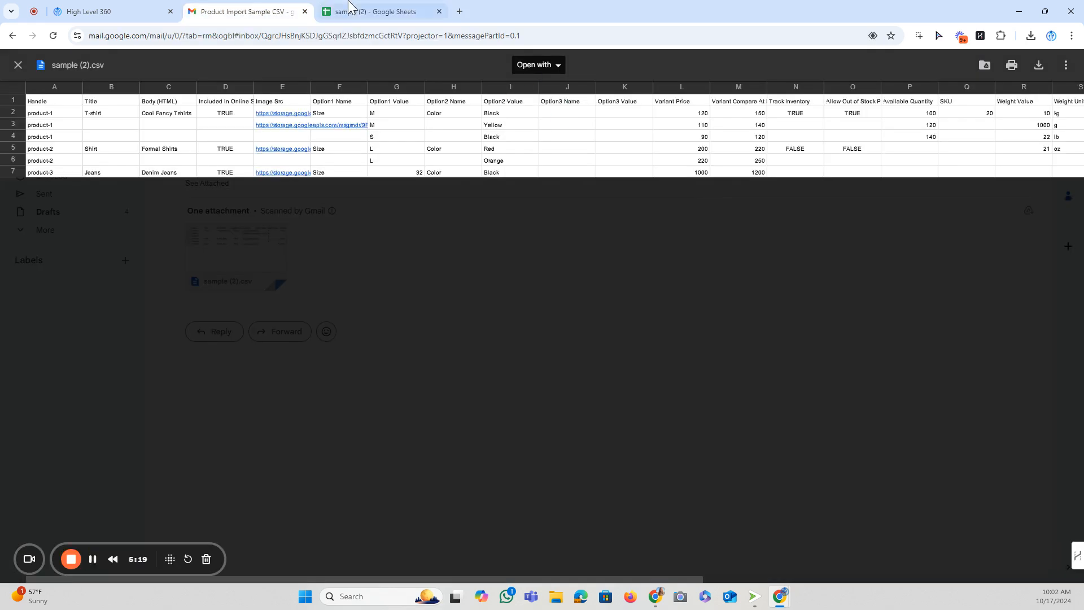
click(149, 12)
click(305, 12)
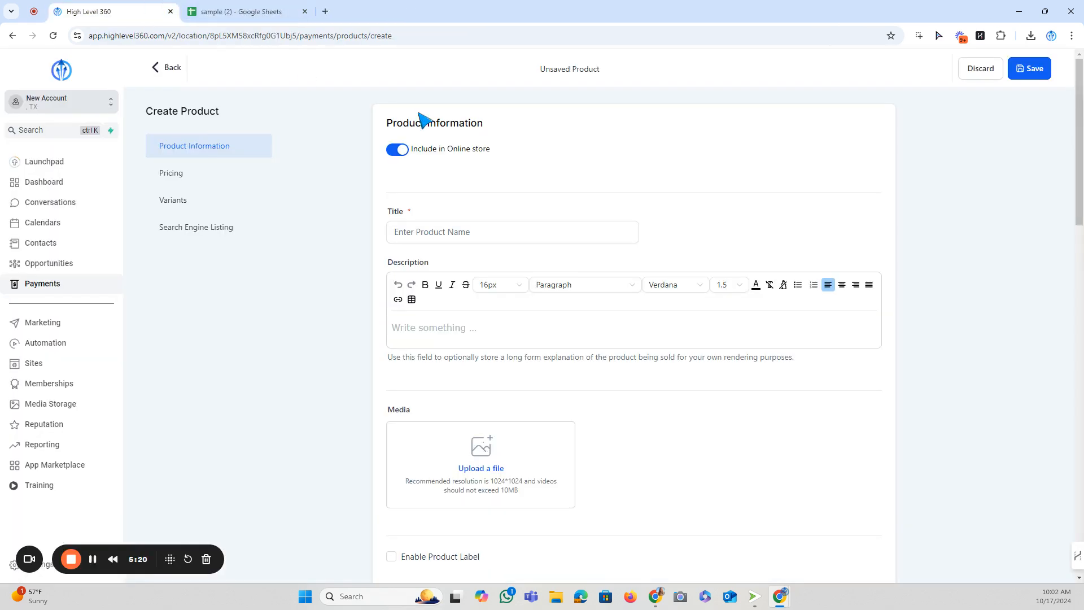
Switch the new product's Include in Online store setting off and back on.
drag(495, 150, 412, 151)
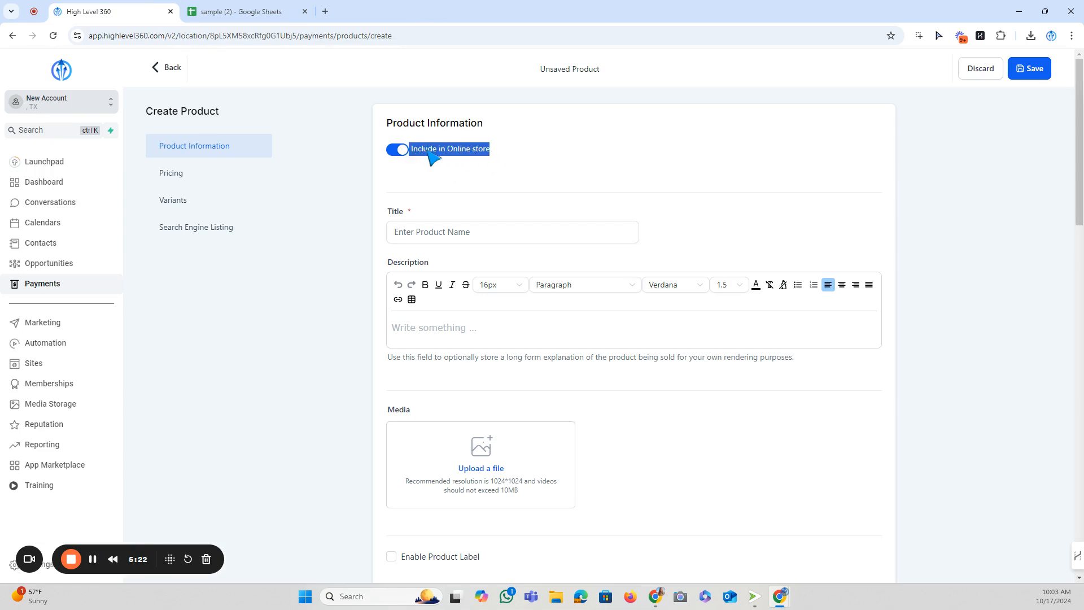
click(426, 151)
click(401, 149)
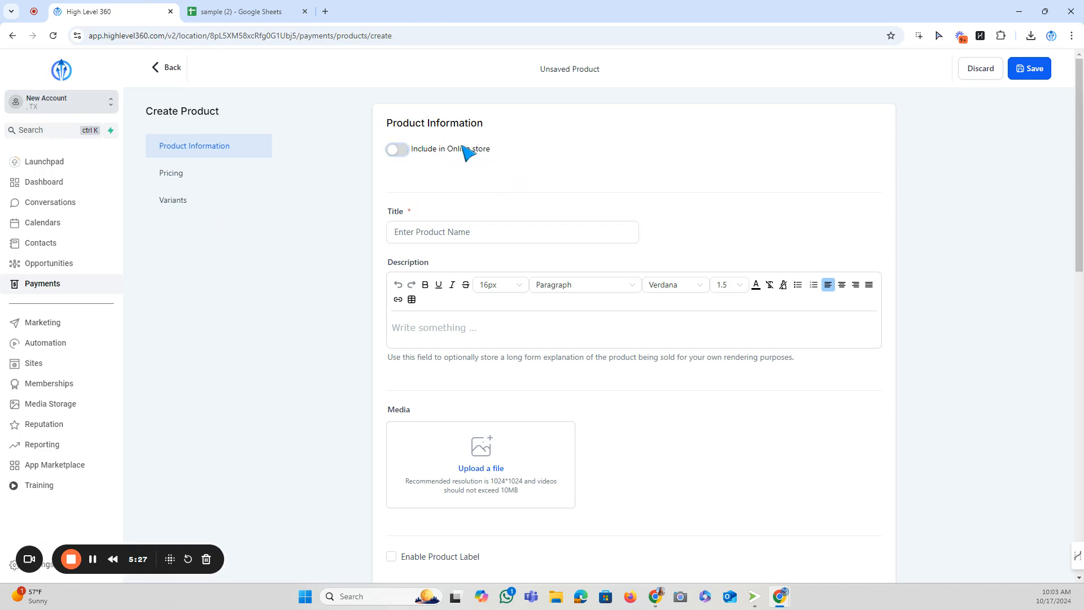
click(396, 149)
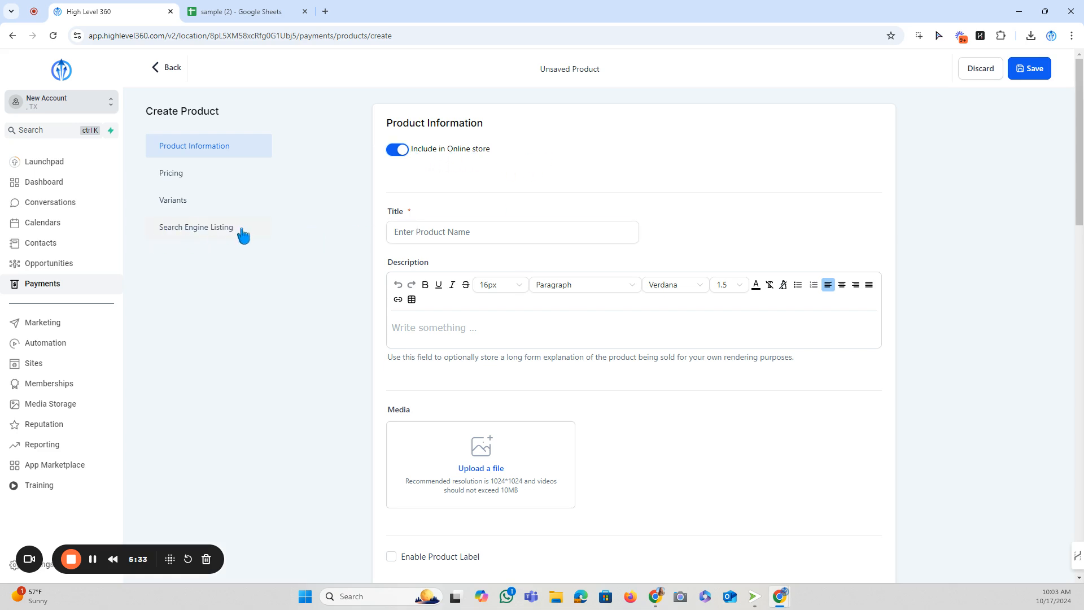
Switch to the sample (2) sheet in Google Sheets and copy product-1's title, T-shirt.
scroll(531, 204, down, 1)
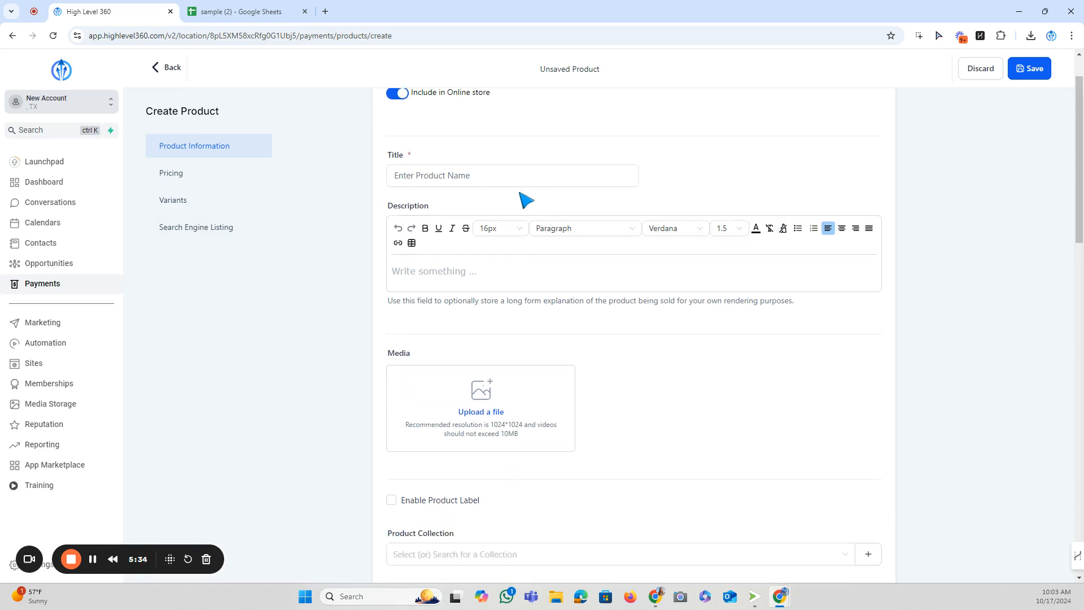
click(418, 175)
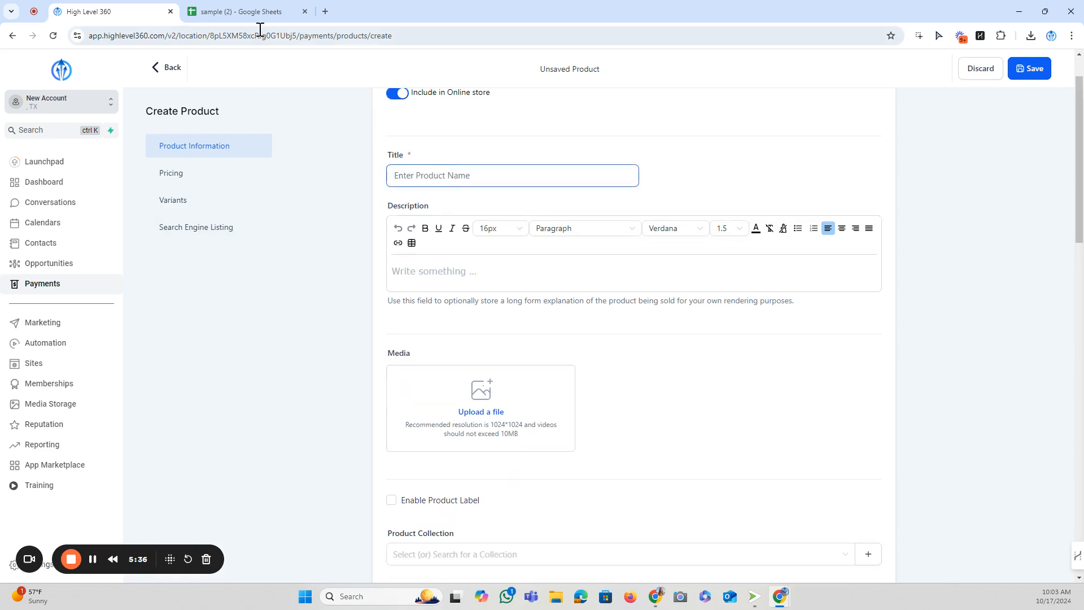
click(251, 12)
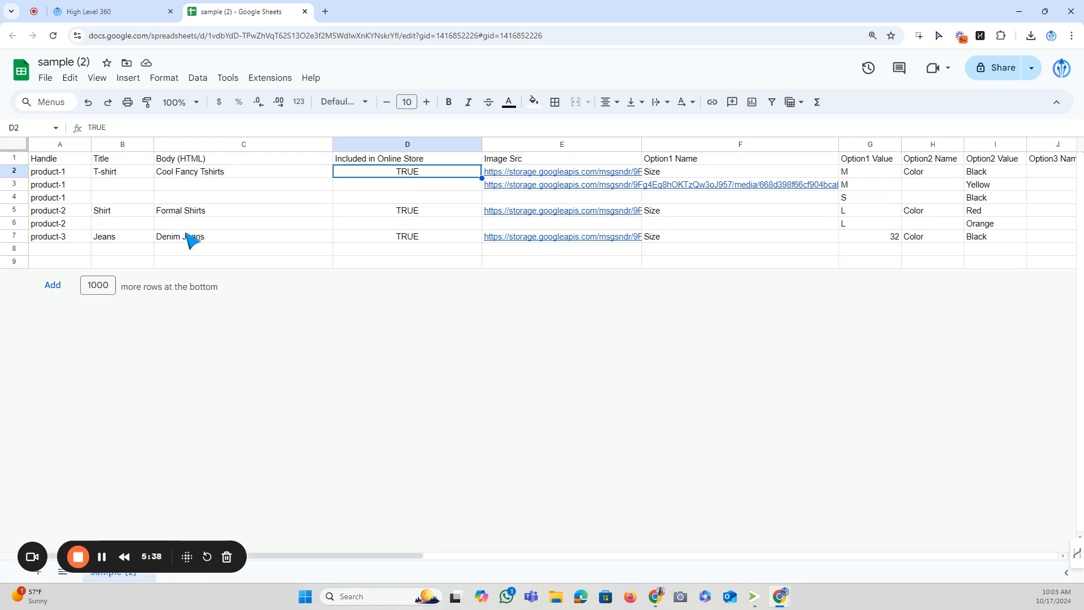
click(114, 171)
double_click(120, 172)
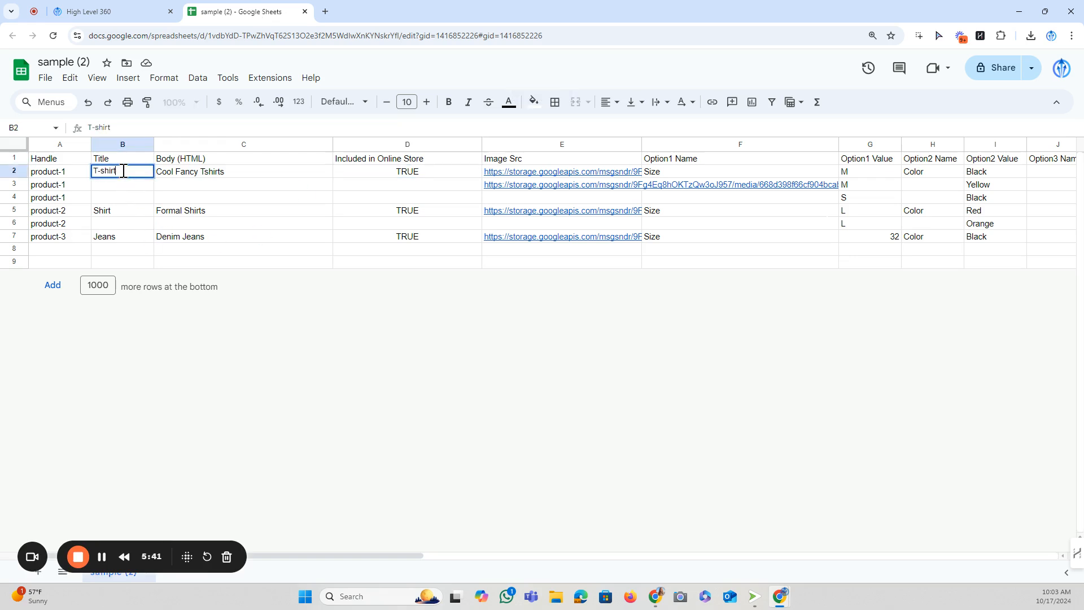
key(ctrl+a)
right_click(106, 172)
click(142, 241)
key(Return)
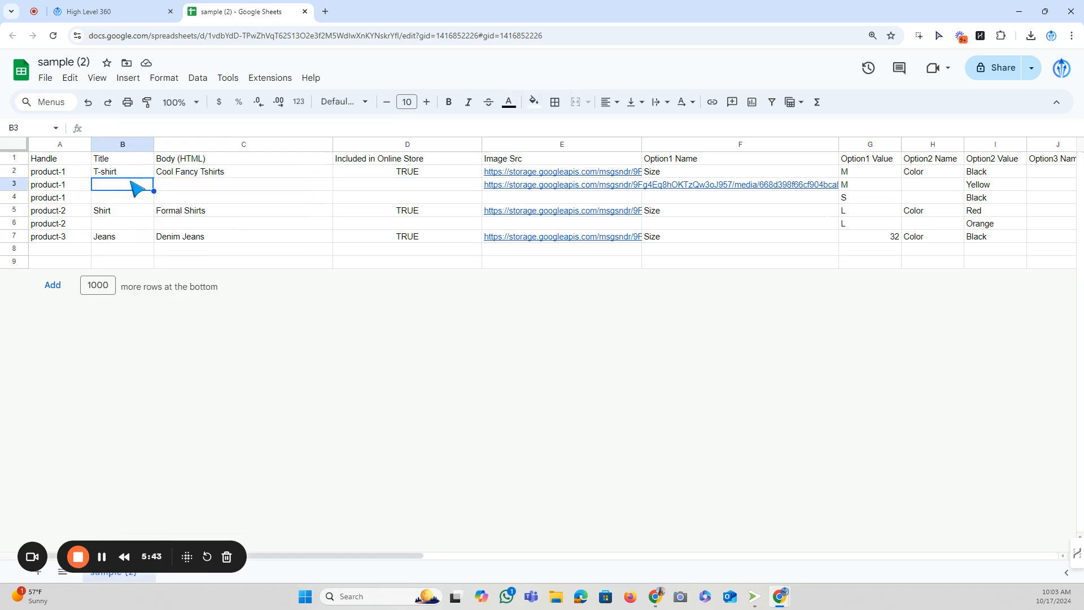
Return to High Level 360 and paste T-shirt as the new product's title.
click(107, 8)
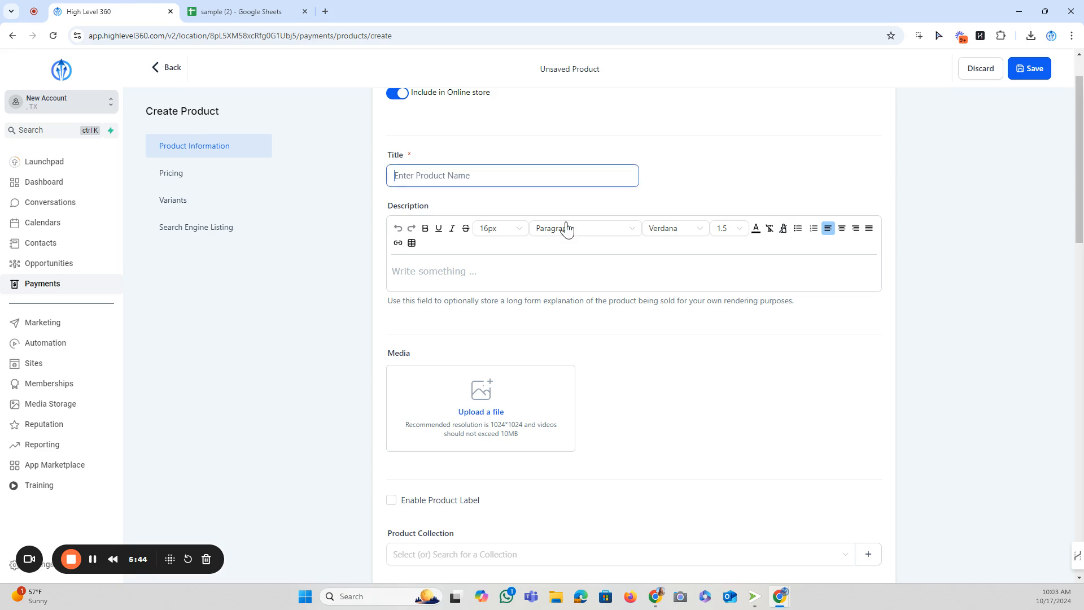
right_click(413, 178)
click(428, 282)
scroll(500, 239, down, 1)
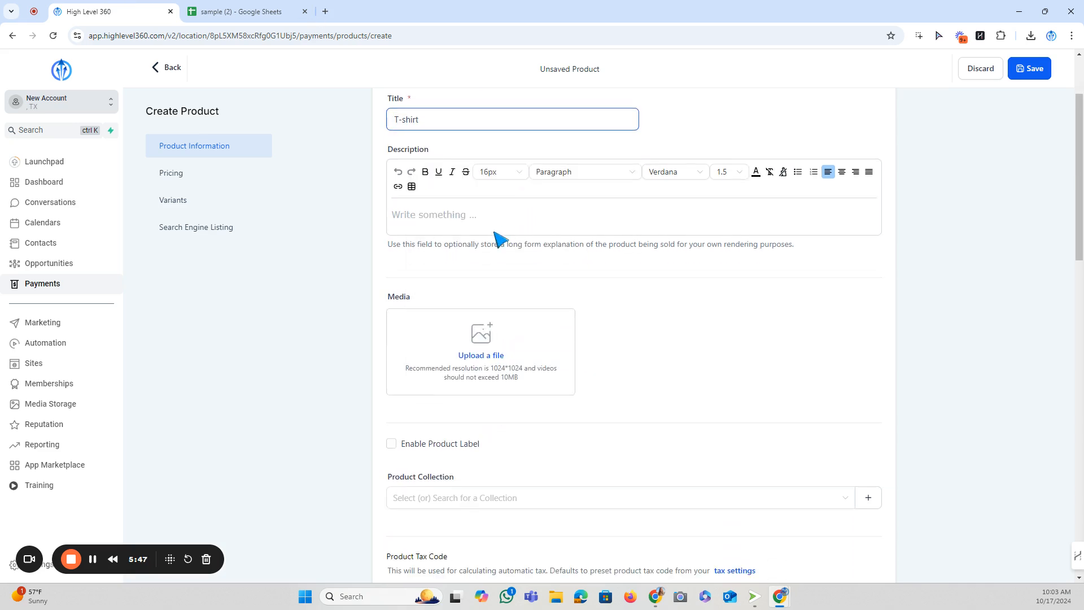
Switch to Google Sheets and copy product-1's Body (HTML) text, Cool Fancy Tshirts.
click(262, 8)
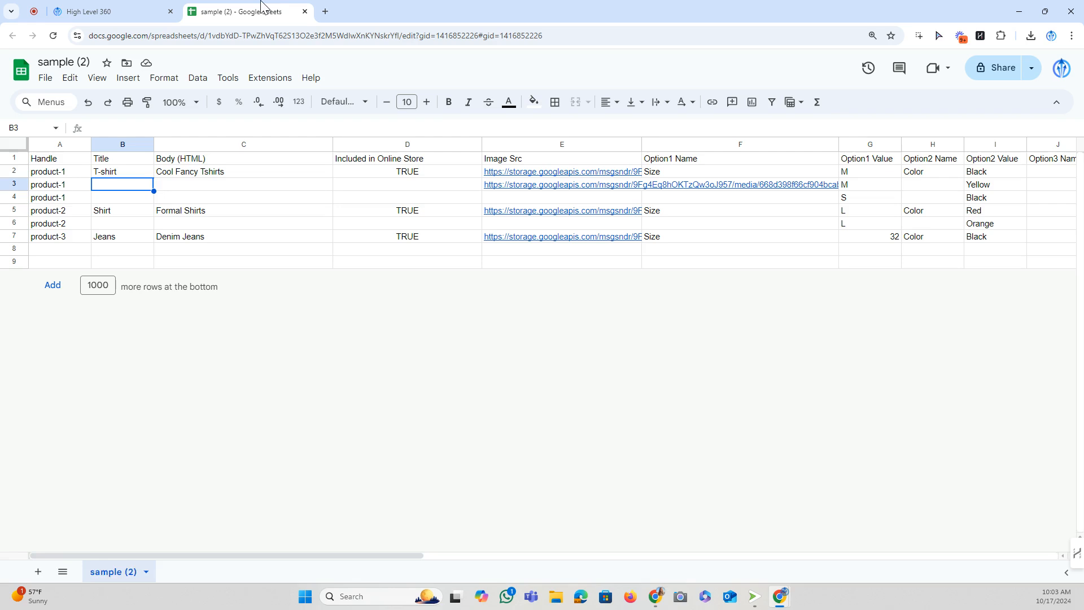
click(228, 172)
double_click(237, 172)
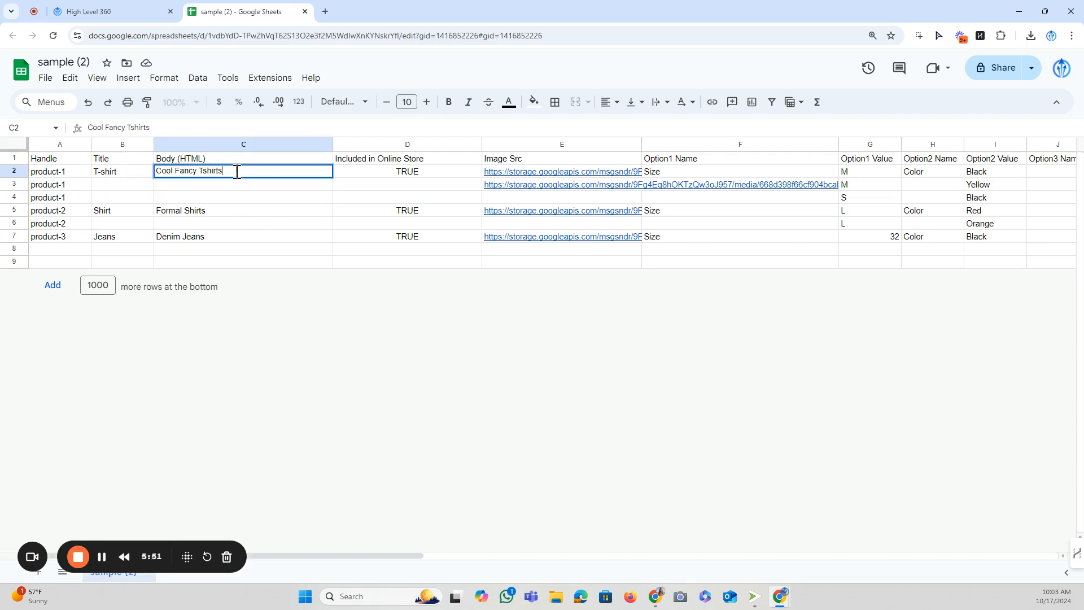
drag(203, 174, 156, 173)
right_click(168, 172)
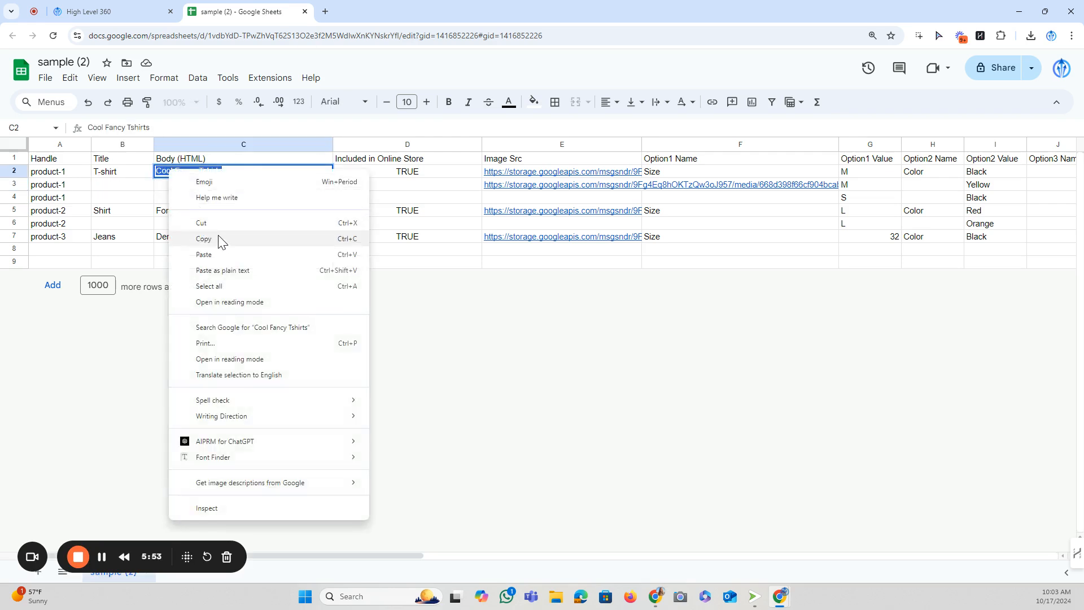
click(219, 240)
Return to High Level 360 and paste Cool Fancy Tshirts as the product's description.
click(139, 10)
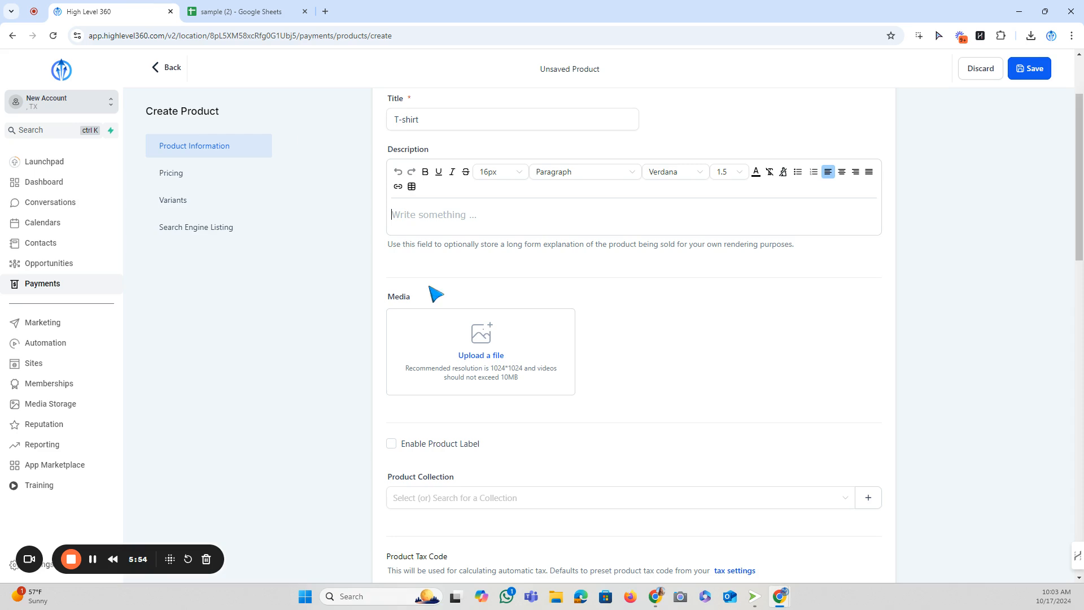
right_click(415, 219)
click(459, 318)
scroll(622, 302, down, 2)
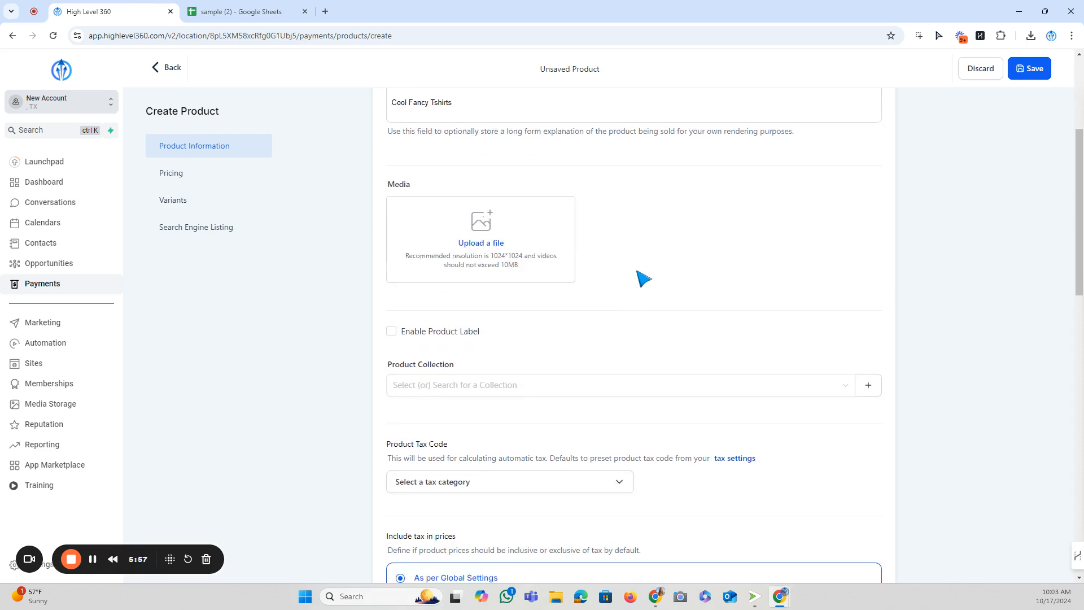
Switch to Google Sheets, widen the Image Src column and copy the image link of product-1's first row.
click(218, 6)
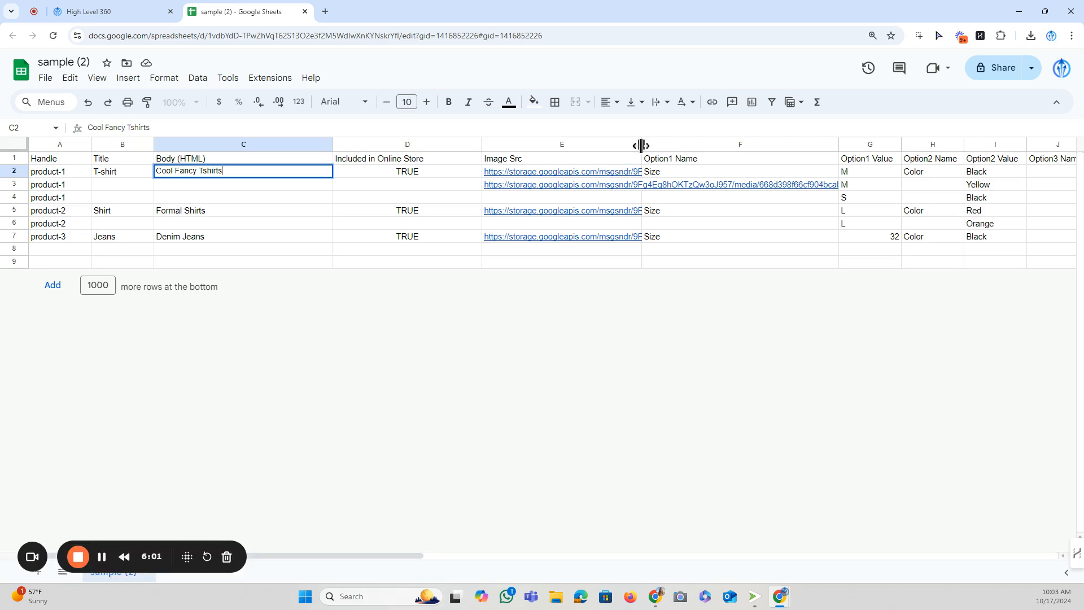
drag(641, 145, 932, 146)
click(515, 173)
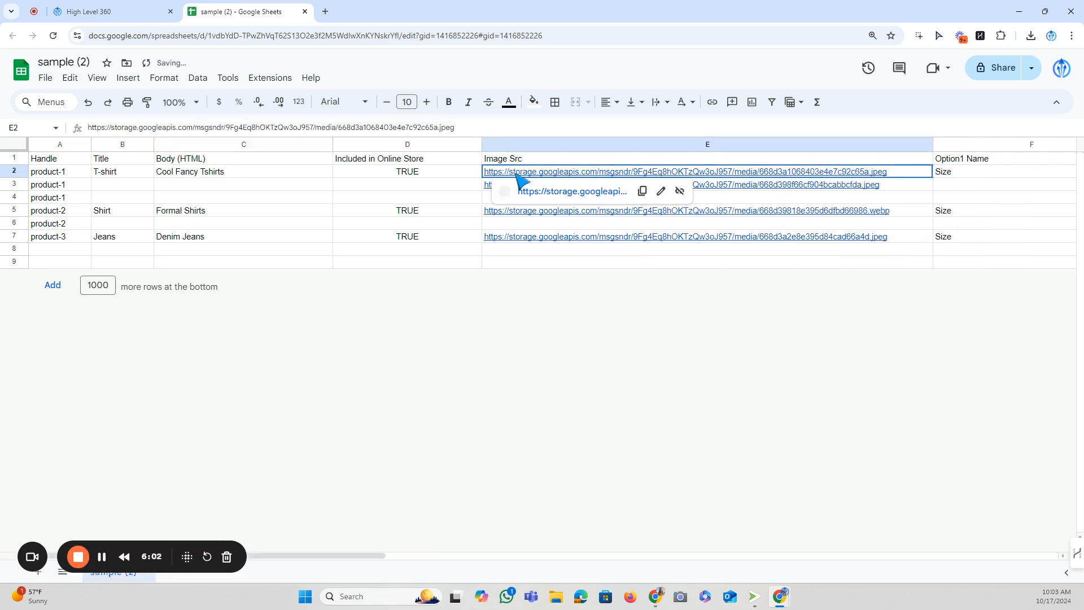
click(642, 191)
In High Level 360, upload 668d3a1068403e4e7c92c65a - T Shirt.jpeg to the media library and attach it as the product's media.
click(107, 5)
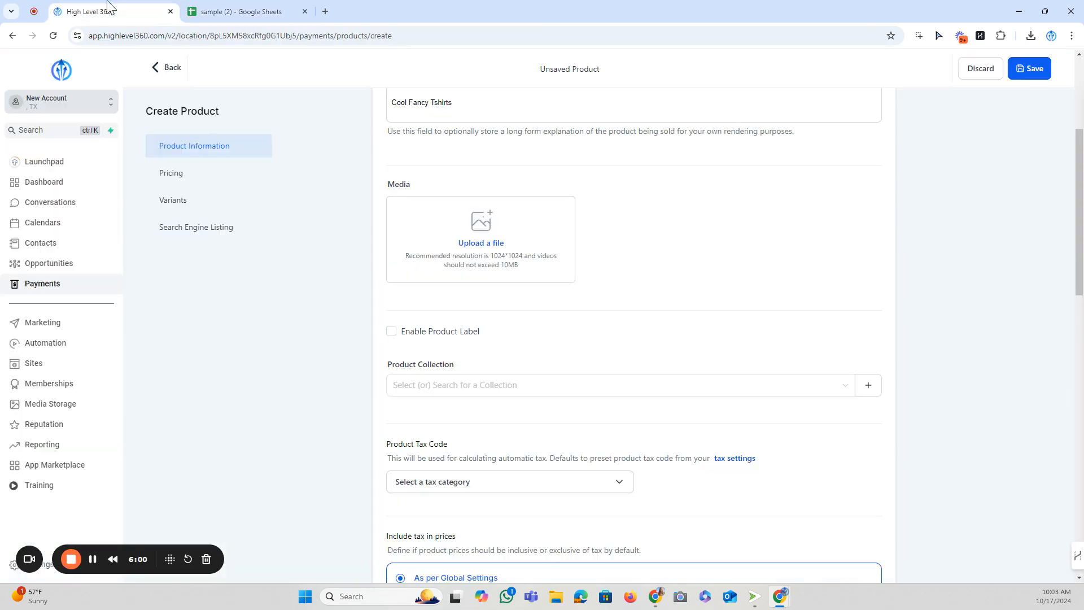
click(515, 277)
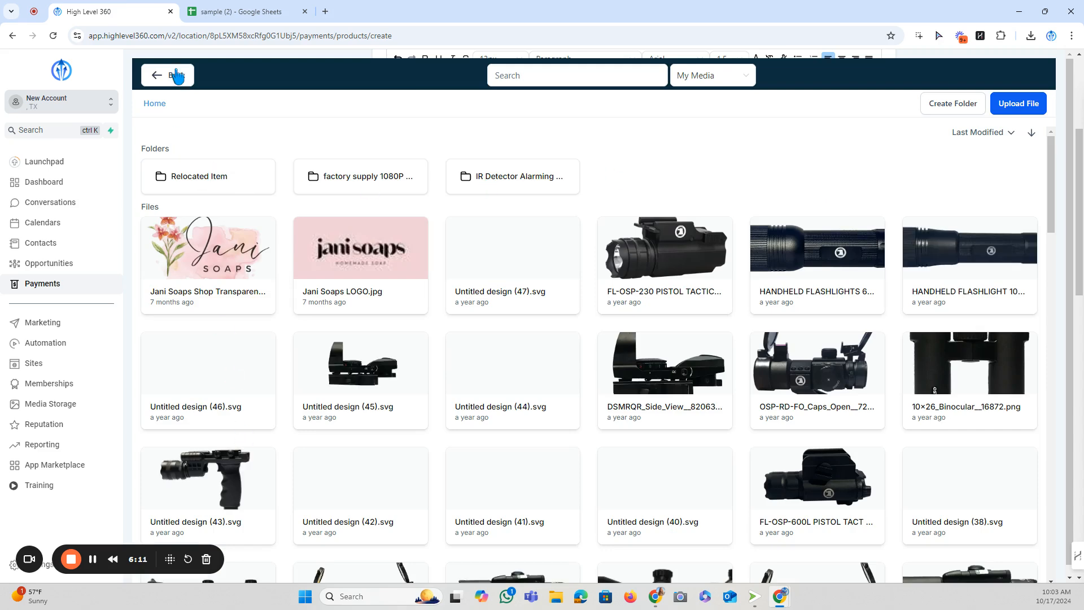
click(177, 76)
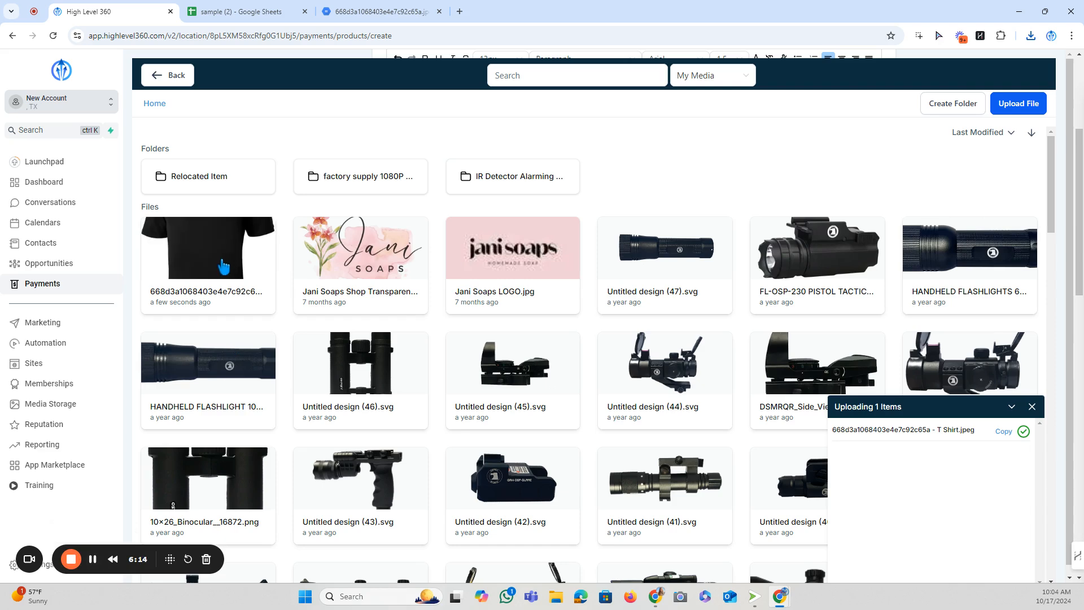
click(224, 265)
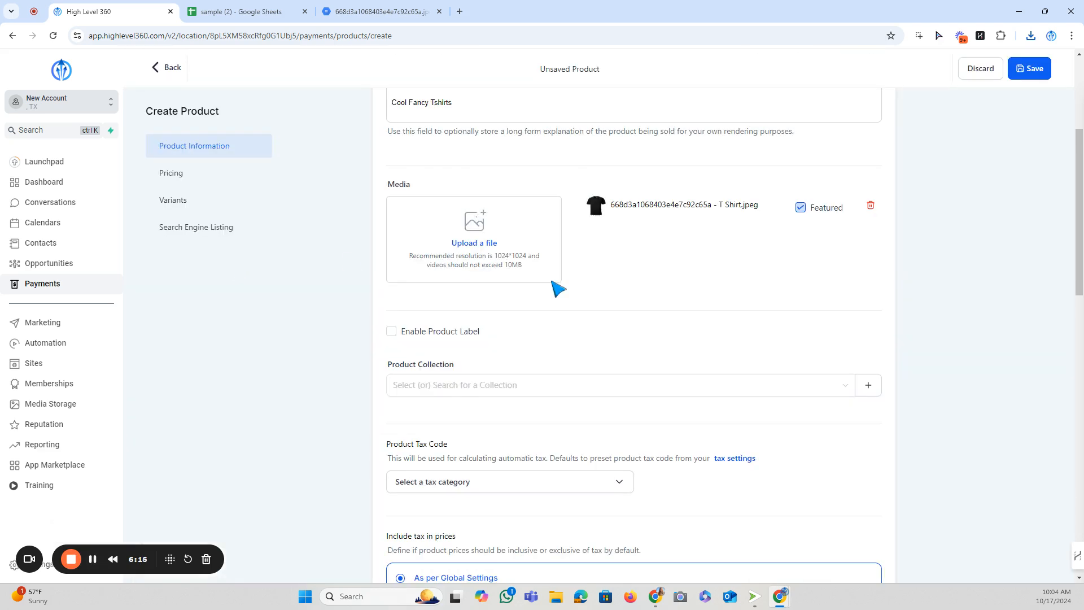
Switch to Google Sheets and check the Product Label Enable column and its neighbouring label columns.
scroll(544, 290, up, 2)
scroll(617, 309, down, 2)
scroll(608, 300, down, 1)
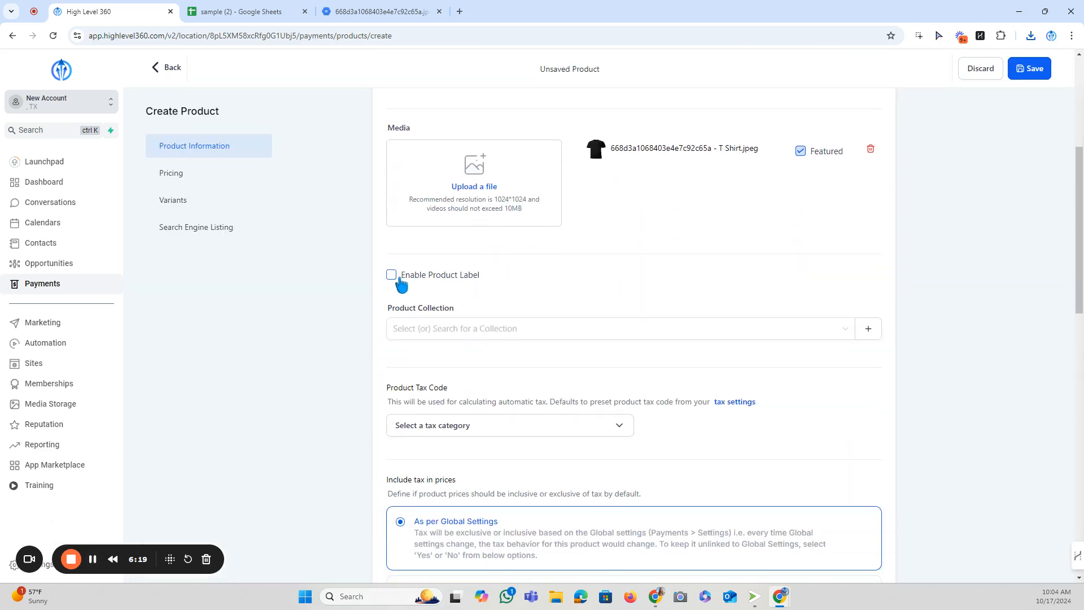
click(258, 7)
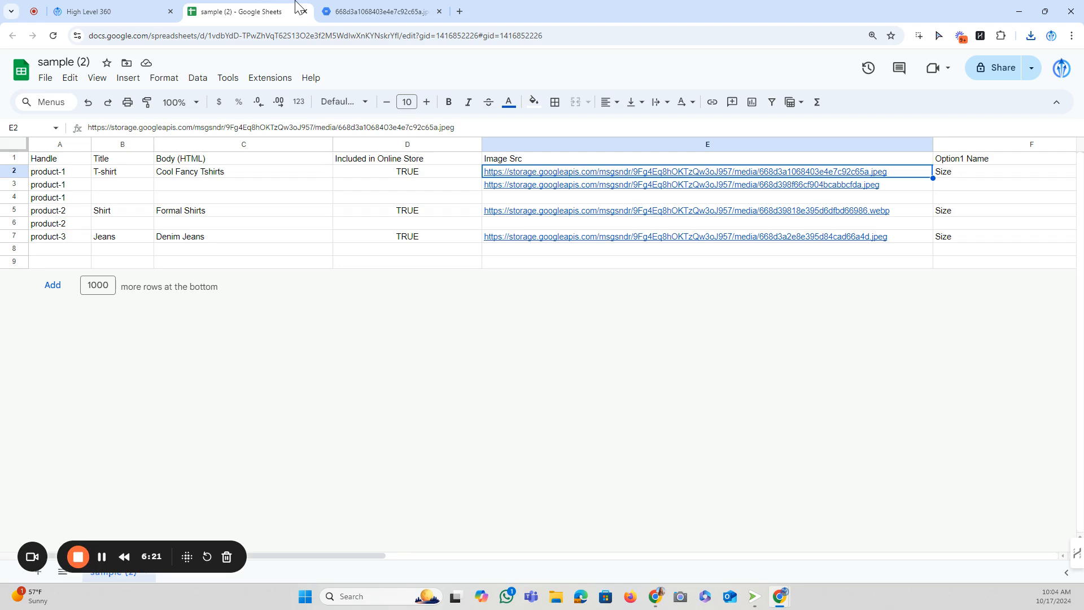
click(472, 250)
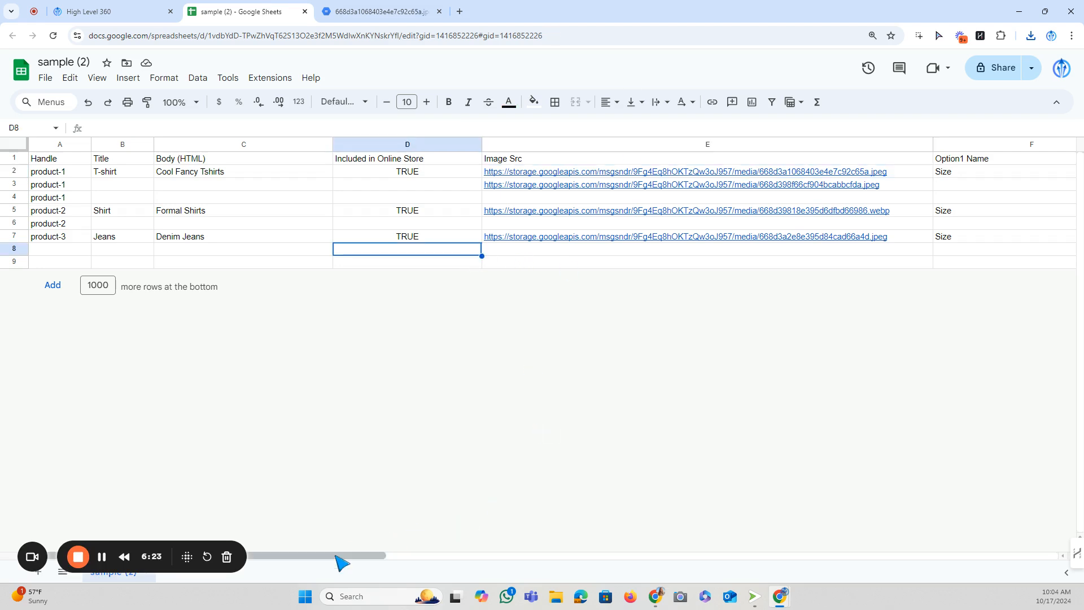
drag(341, 556, 906, 453)
click(577, 146)
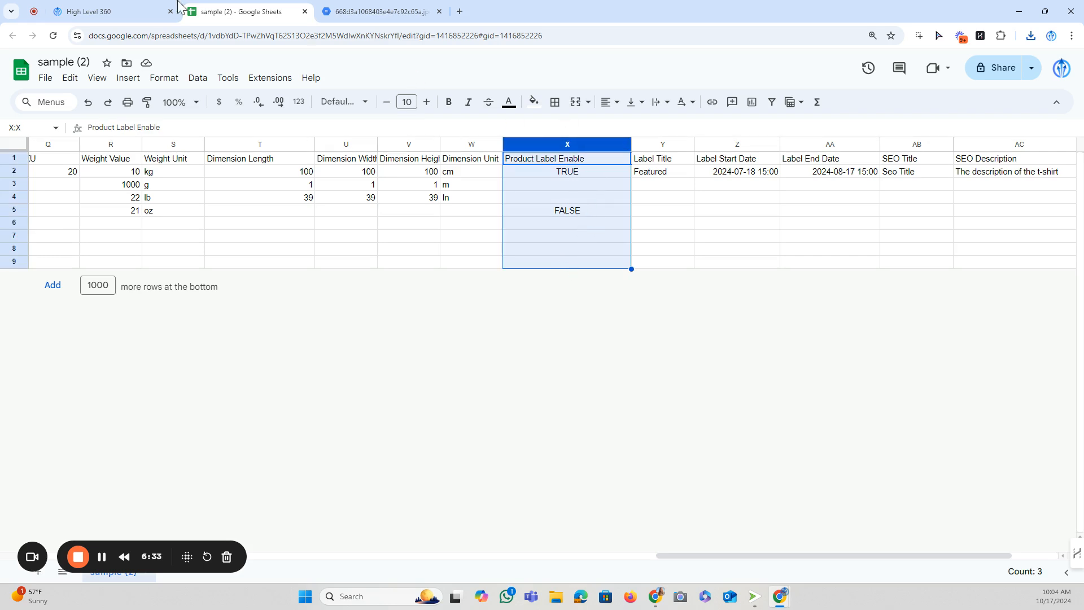
Return to High Level 360 and enable the product label with Featured as its content.
click(147, 10)
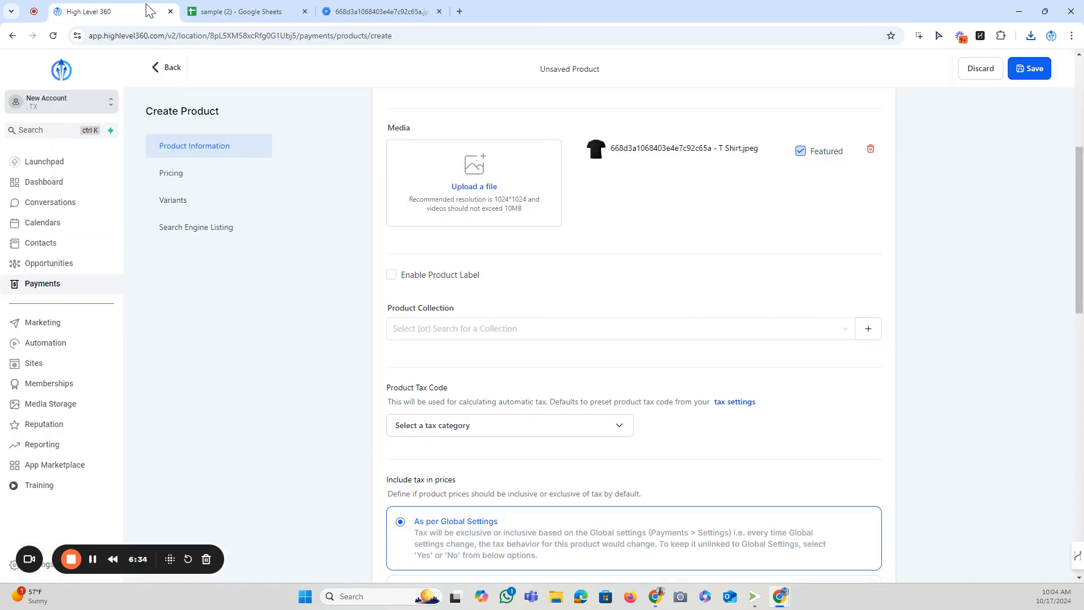
click(391, 274)
scroll(426, 260, down, 1)
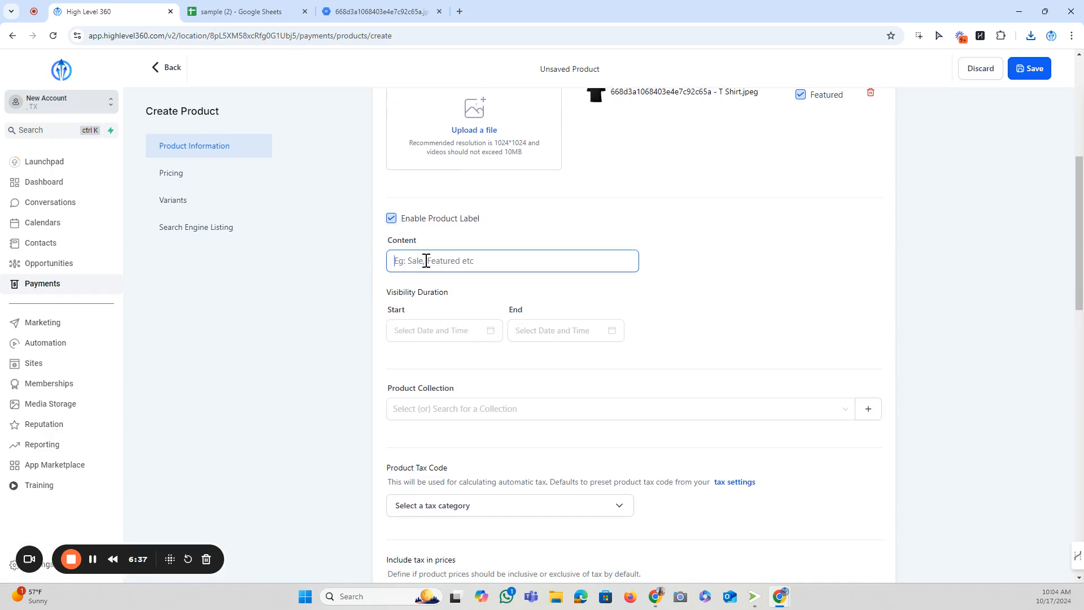
text(Featured)
click(695, 264)
Set the label's visibility duration to start on 2024-10-01 and end on 2024-10-31.
scroll(688, 257, down, 2)
click(425, 218)
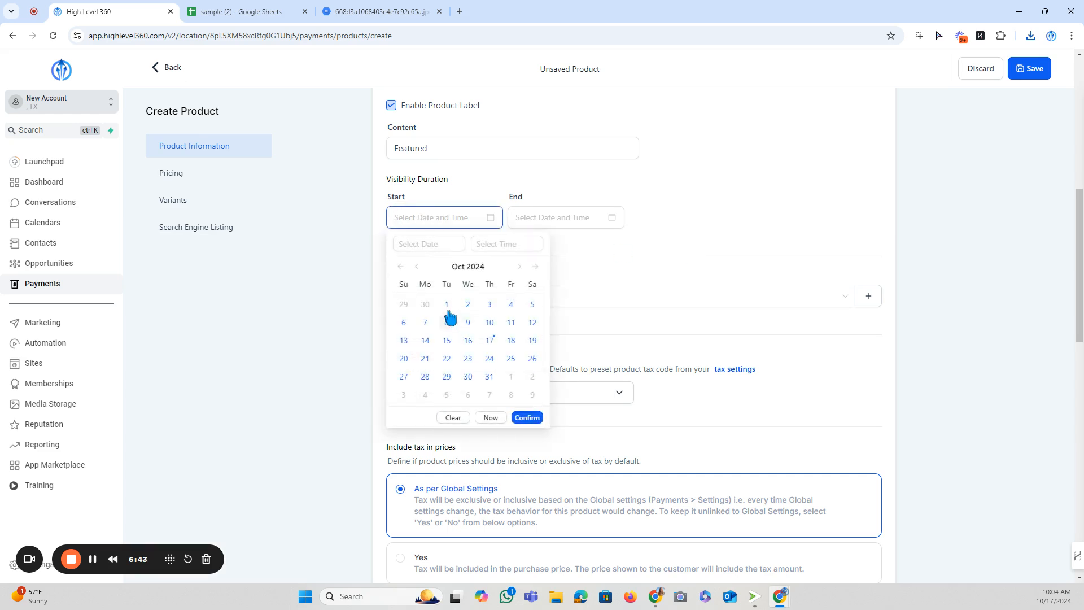
click(446, 305)
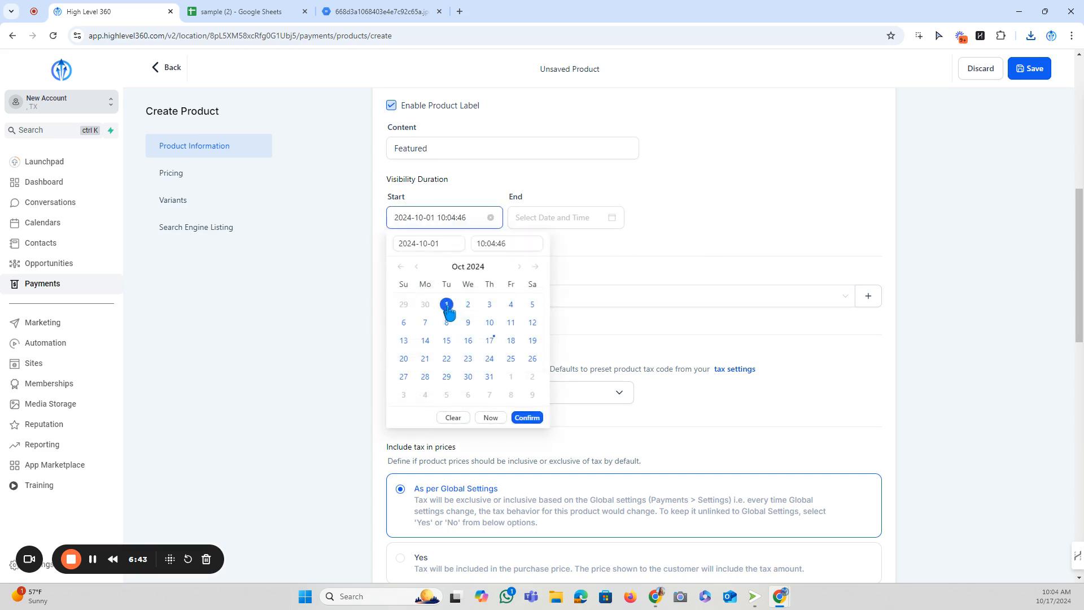
click(527, 418)
click(557, 216)
click(611, 376)
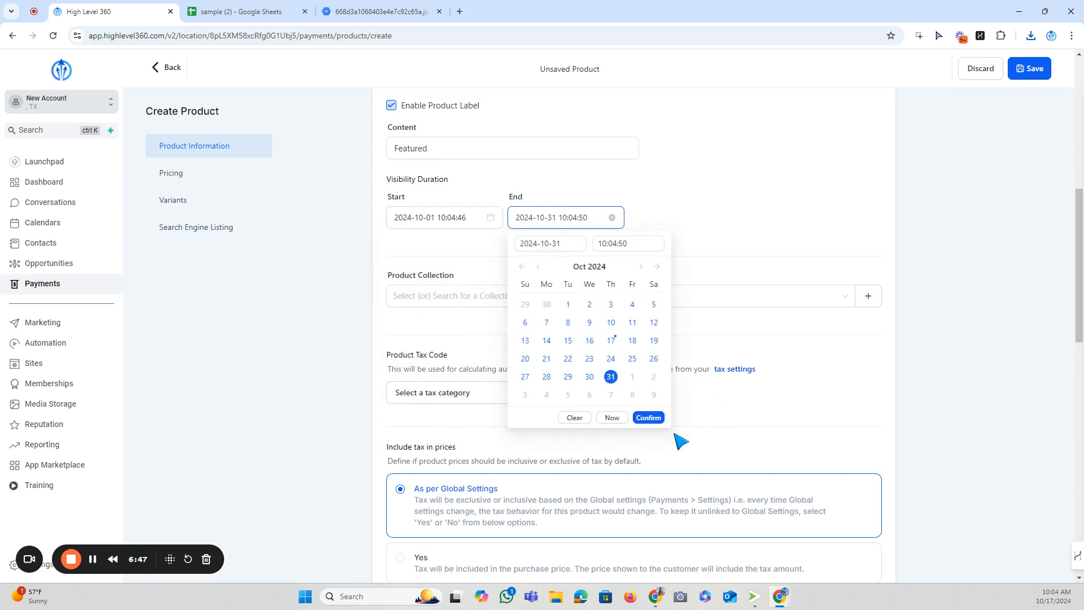
click(648, 417)
Assign the product to New Collection in the Product Collection field.
scroll(720, 186, down, 1)
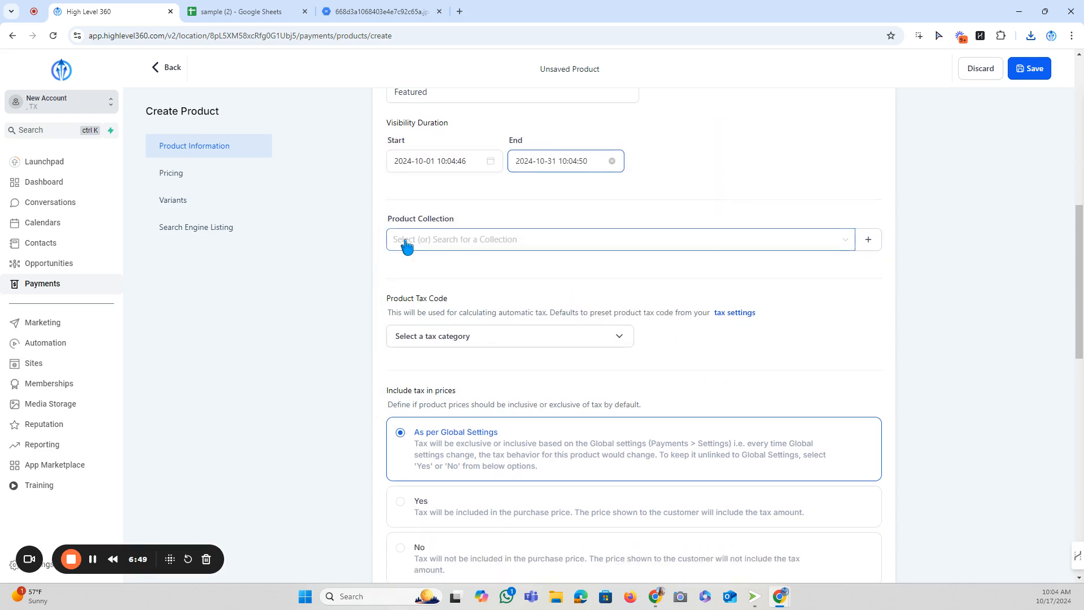
scroll(666, 322, down, 1)
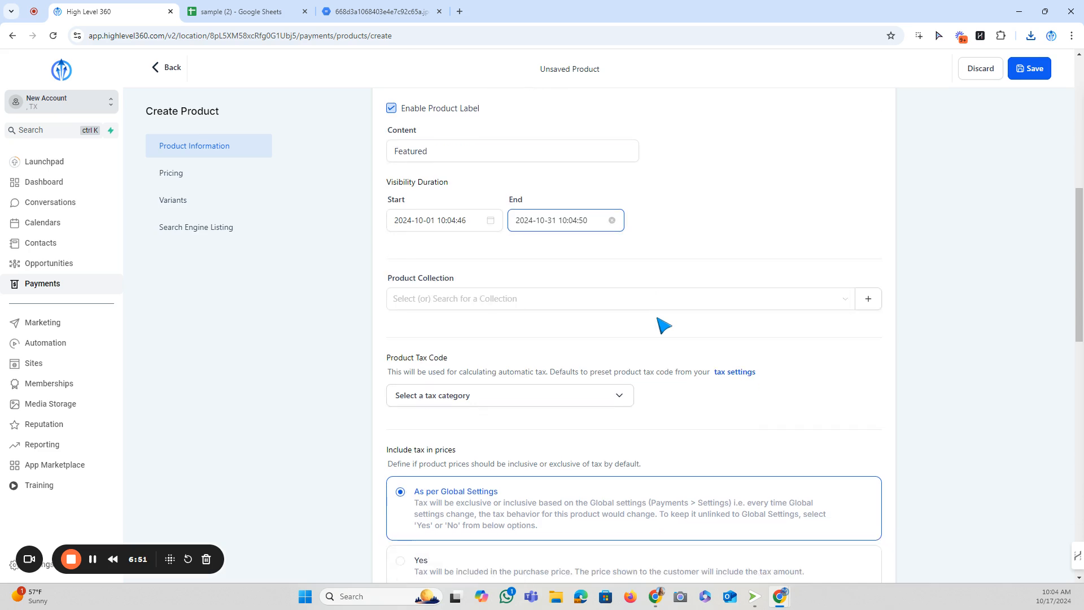
click(451, 298)
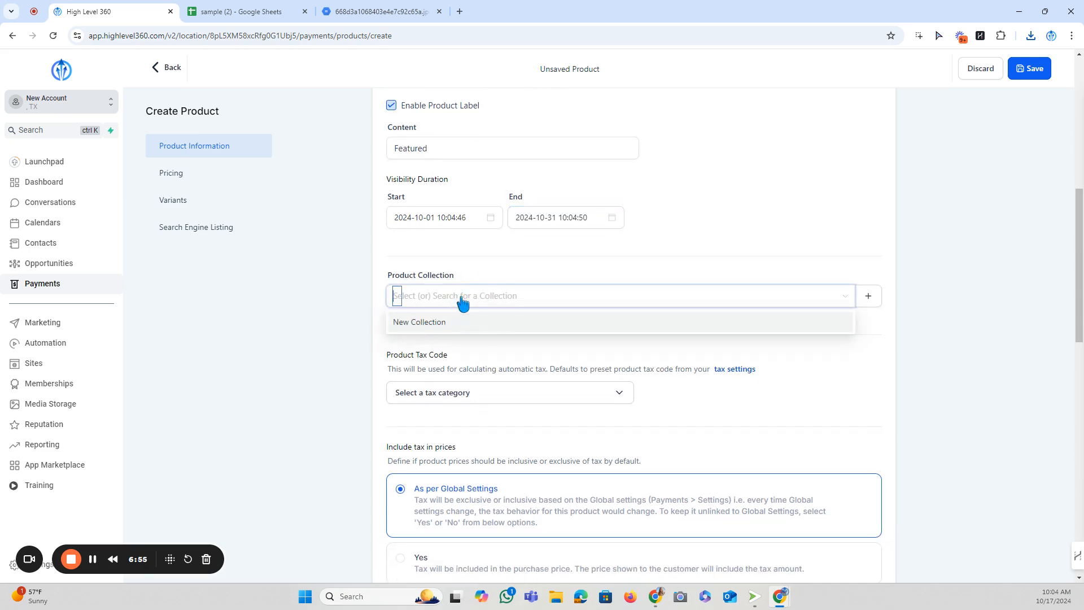
click(449, 275)
click(446, 299)
click(428, 323)
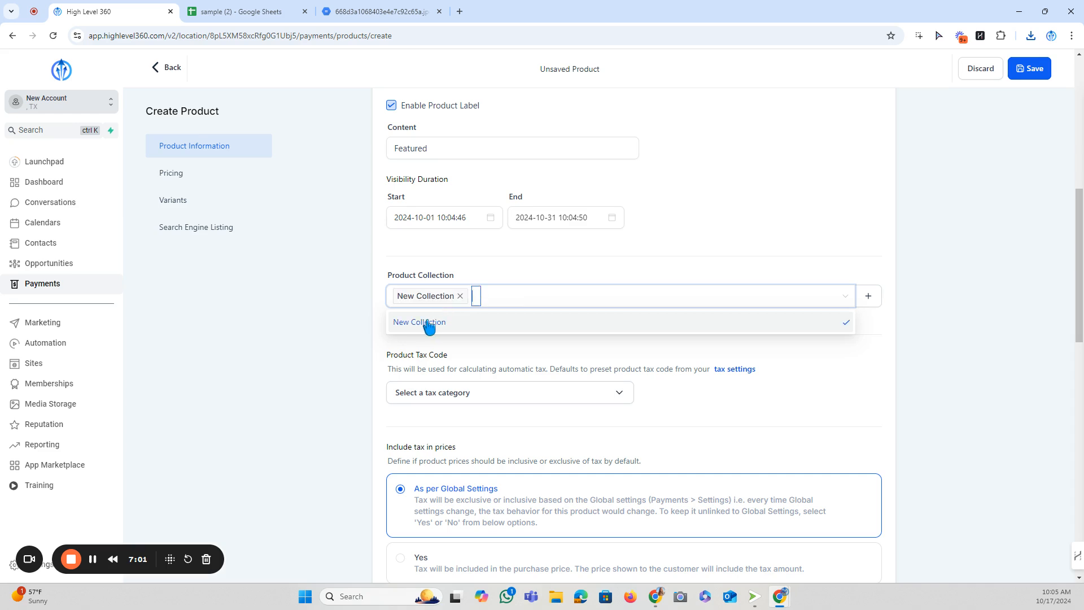
click(453, 276)
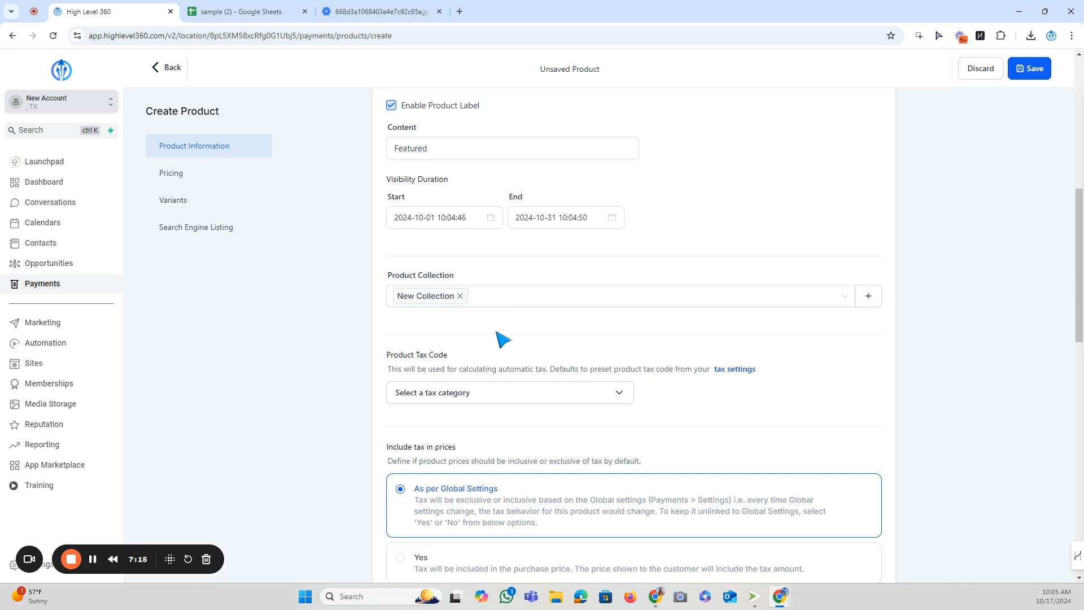
Set the product's tax code to the Boots category.
scroll(501, 338, down, 1)
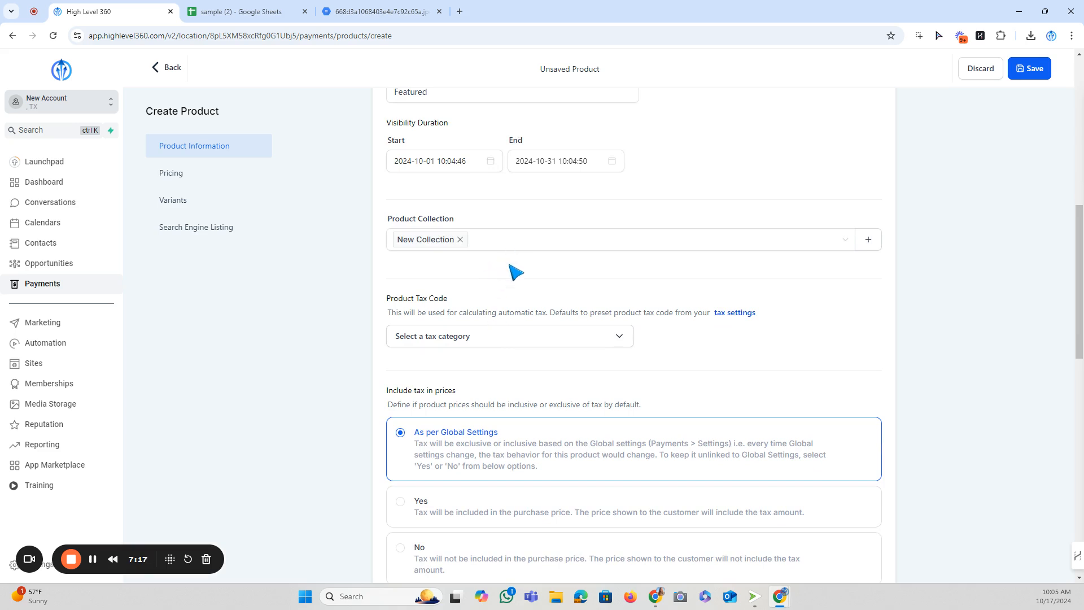
scroll(519, 272, down, 1)
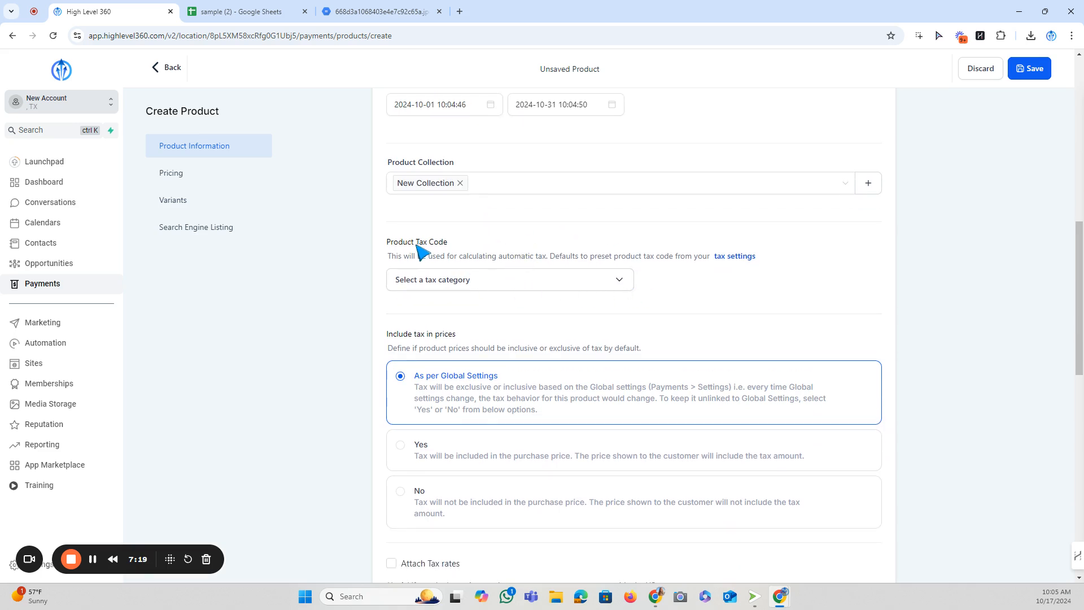
click(606, 282)
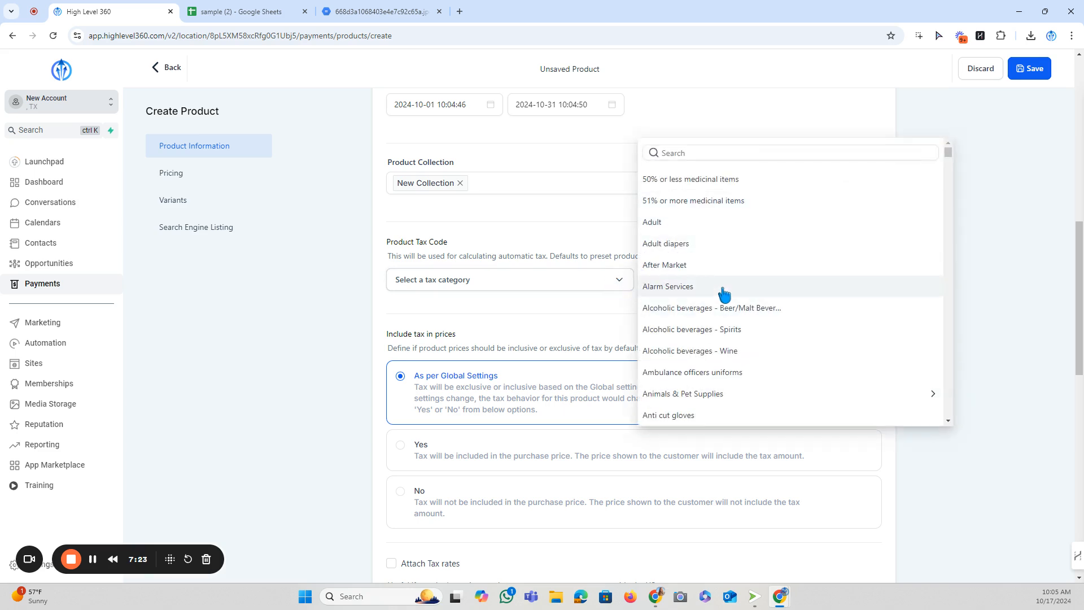
scroll(725, 291, down, 5)
scroll(733, 333, up, 5)
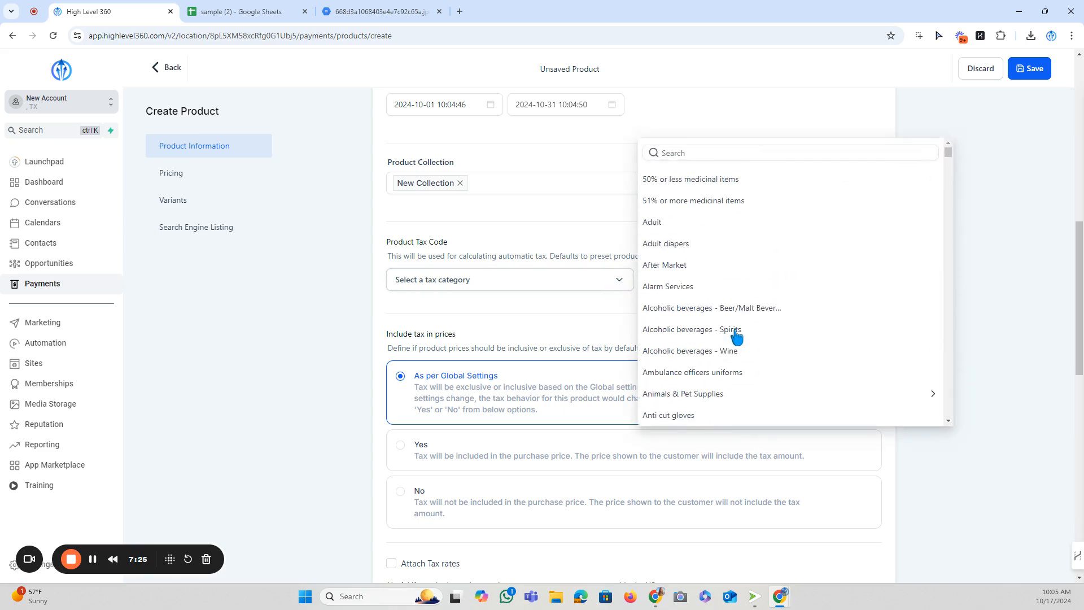
scroll(730, 294, down, 2)
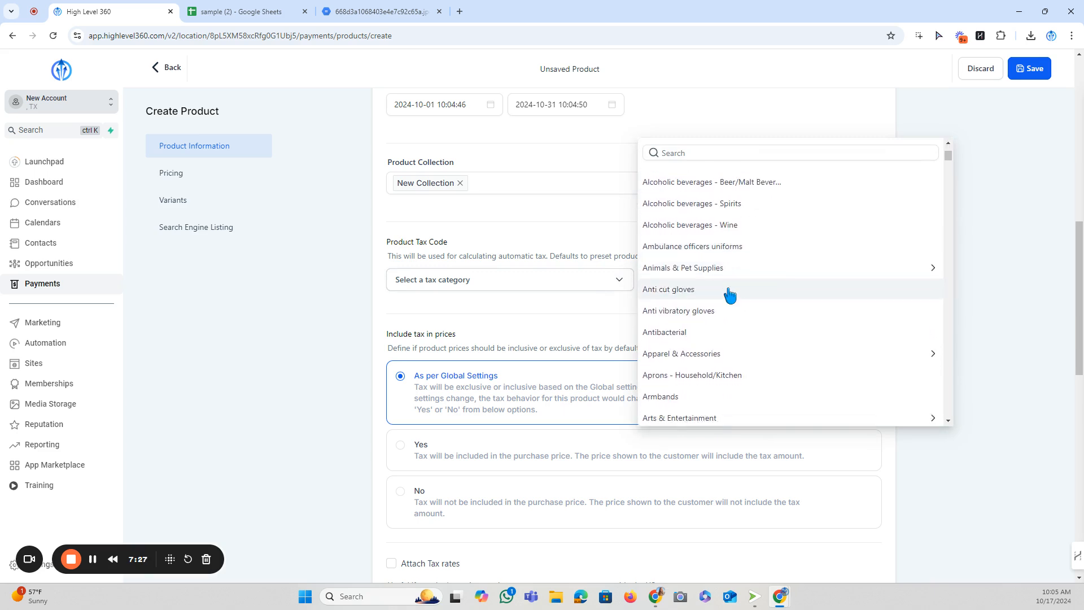
scroll(730, 294, down, 8)
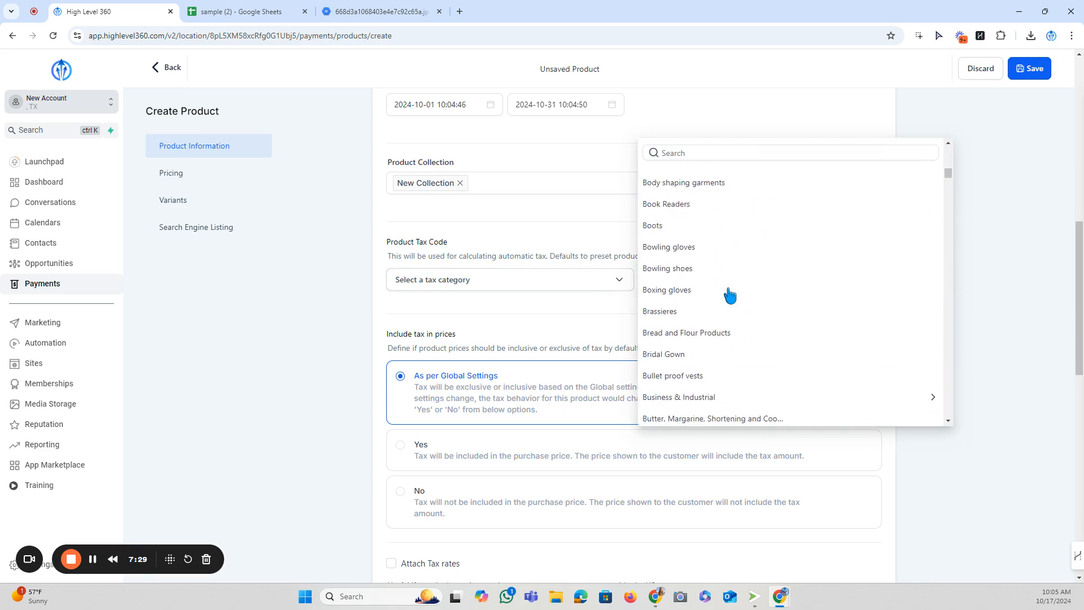
click(681, 227)
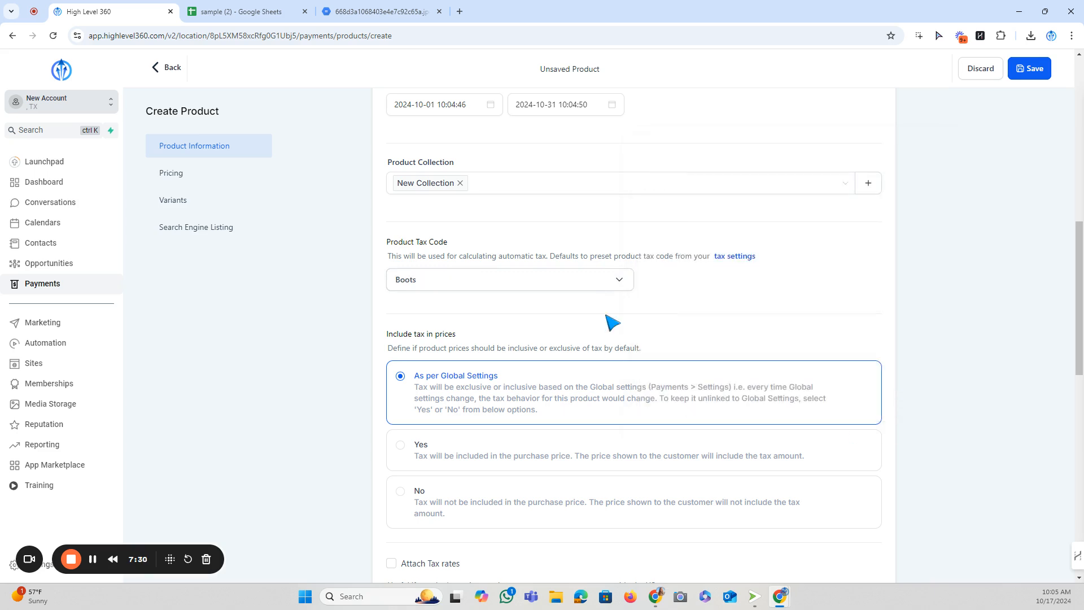
Change the product's tax code to the After Market category.
click(625, 290)
scroll(764, 321, up, 5)
scroll(741, 363, down, 2)
scroll(679, 324, up, 2)
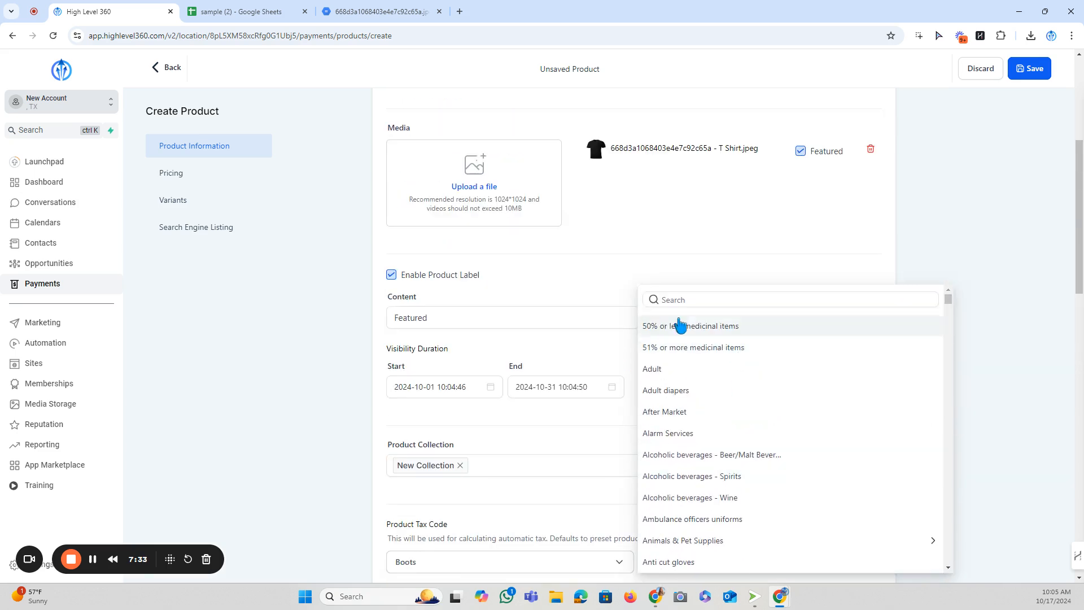
click(677, 415)
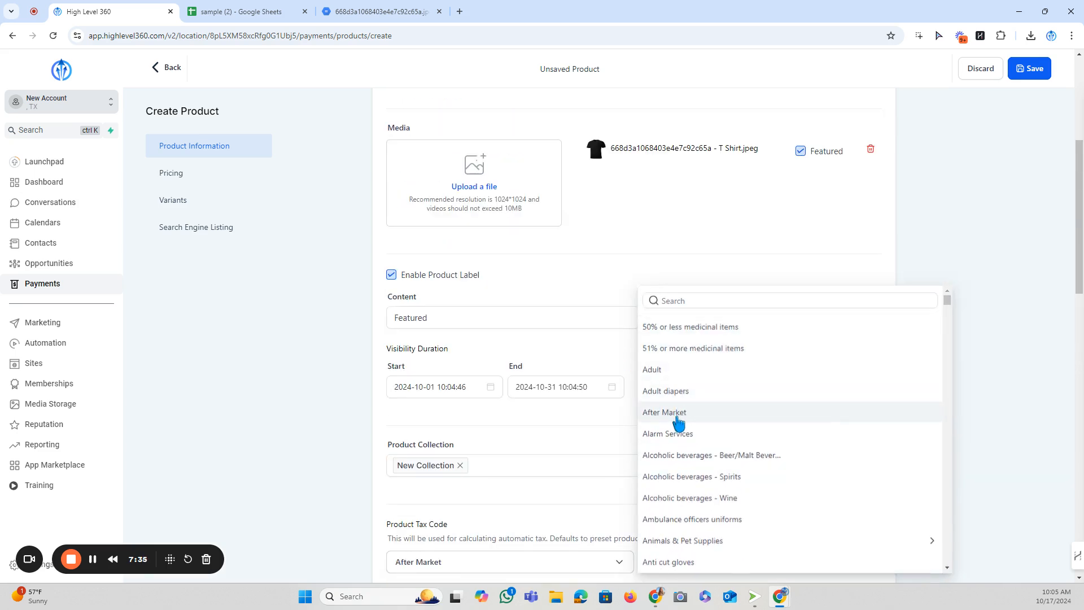
scroll(796, 339, down, 7)
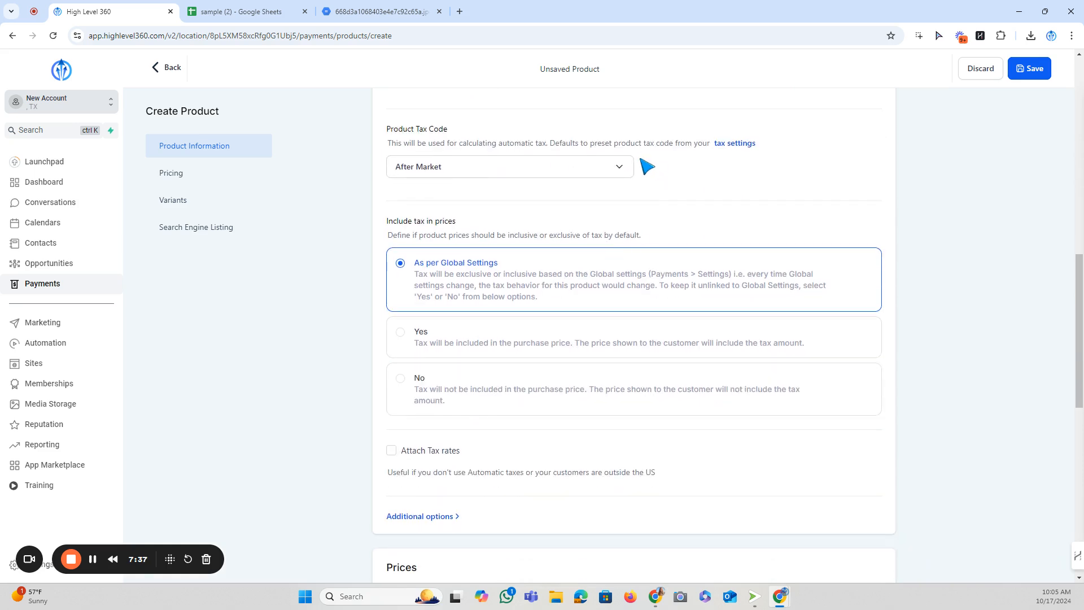
Open the payment tax settings, set Include tax in prices to Yes, and review the tax rates and automatic taxes sections.
scroll(624, 172, down, 1)
scroll(672, 156, up, 2)
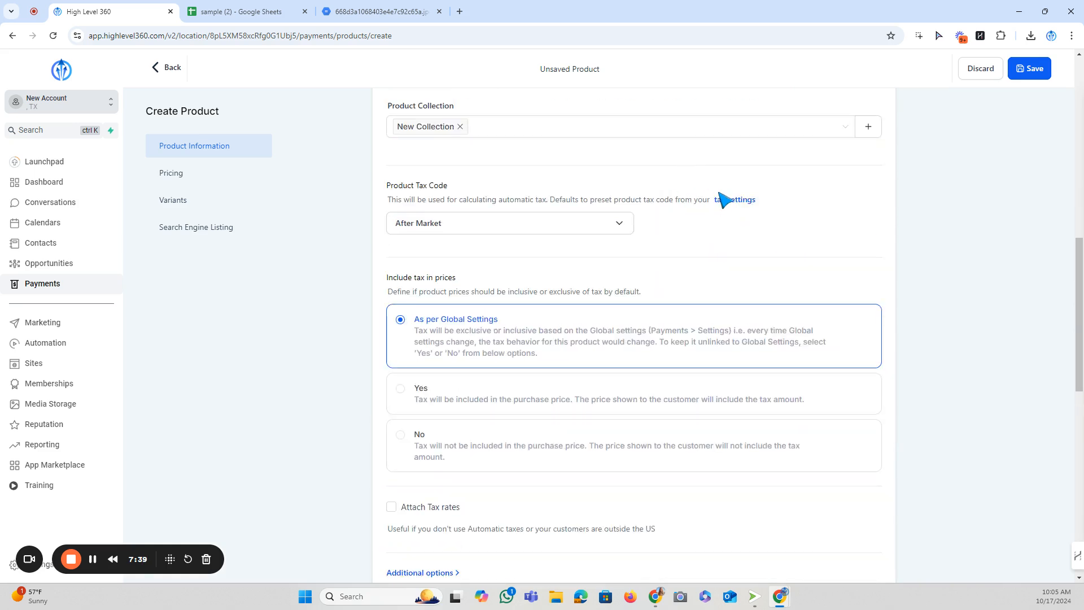
click(727, 202)
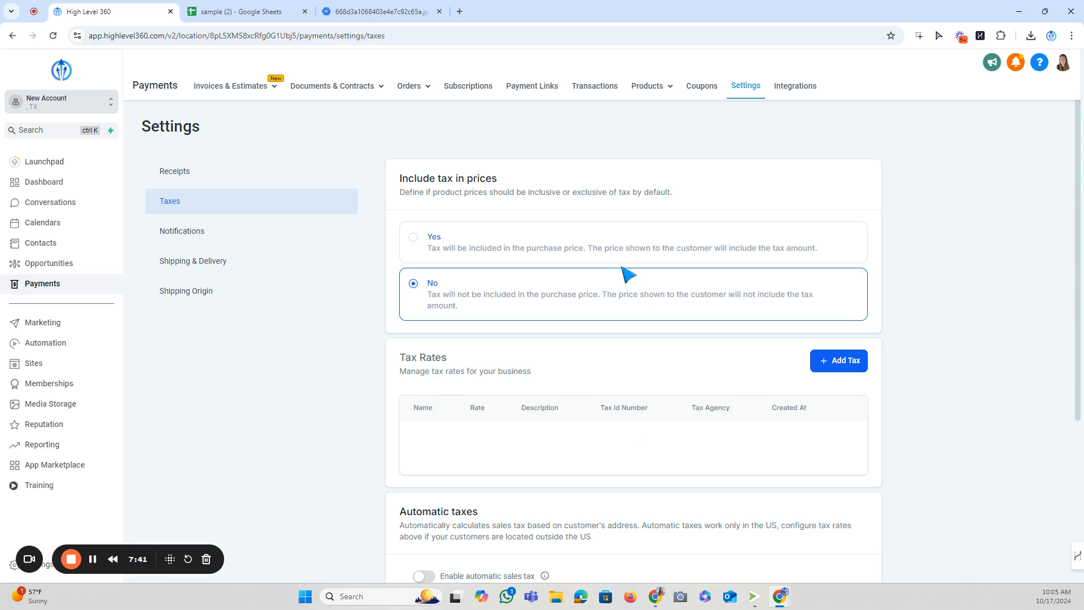
click(414, 237)
scroll(552, 327, down, 4)
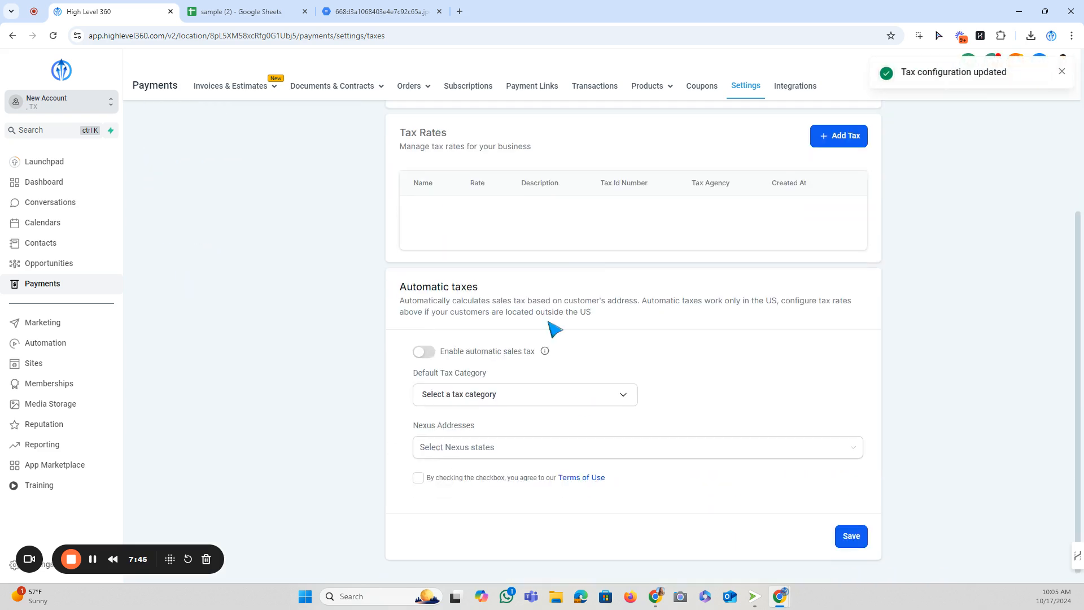
scroll(558, 296, up, 3)
scroll(559, 296, up, 1)
scroll(571, 350, down, 4)
scroll(567, 275, up, 4)
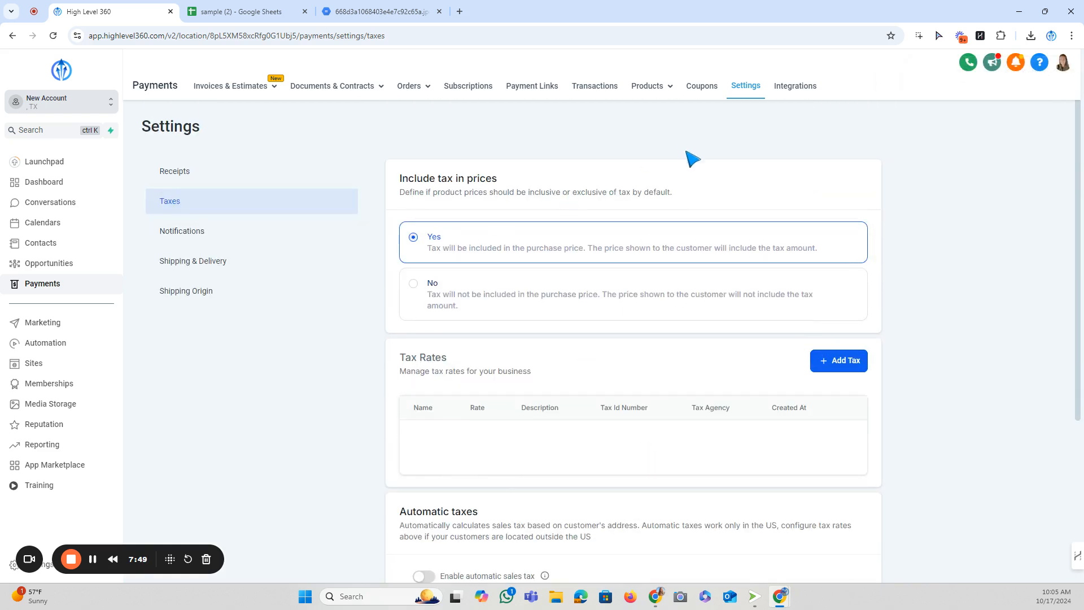
Return to the product creation form and review its Include tax in prices options.
mouse_move(657, 98)
click(11, 38)
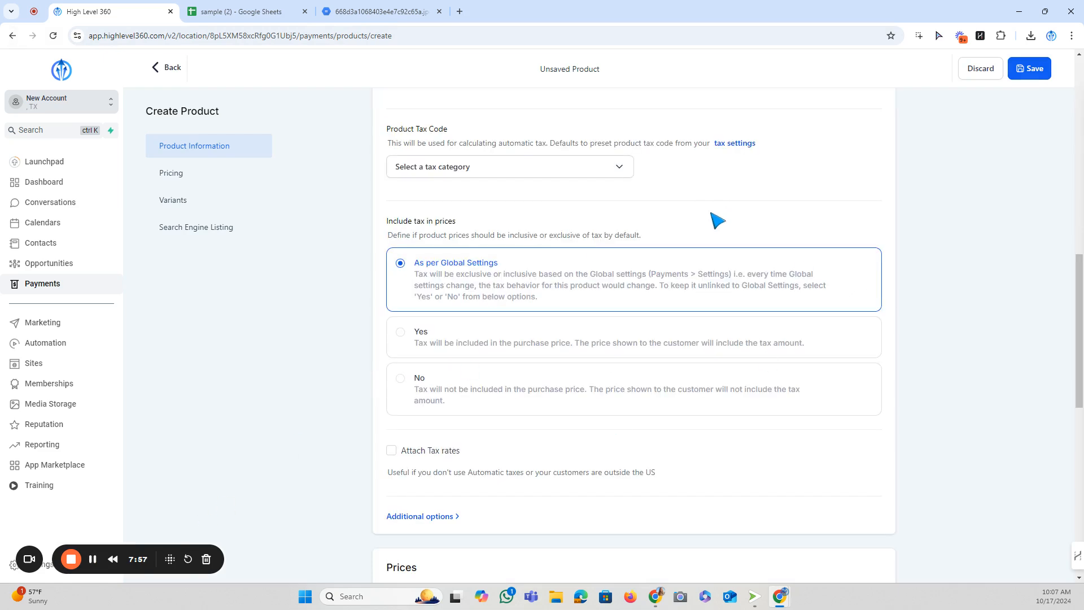
scroll(716, 220, up, 5)
scroll(636, 397, down, 6)
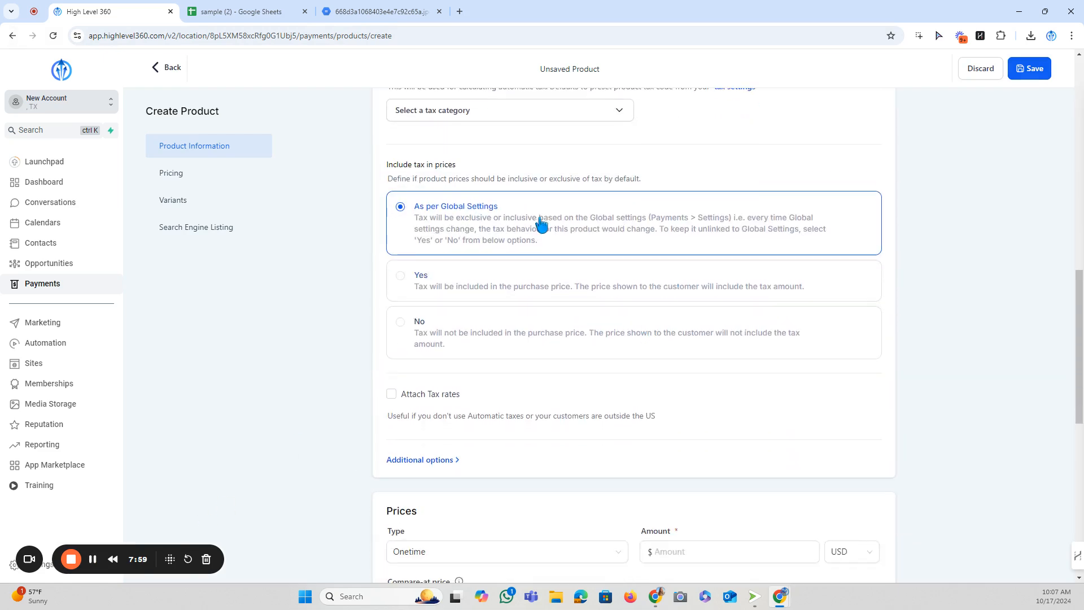
drag(388, 164, 462, 165)
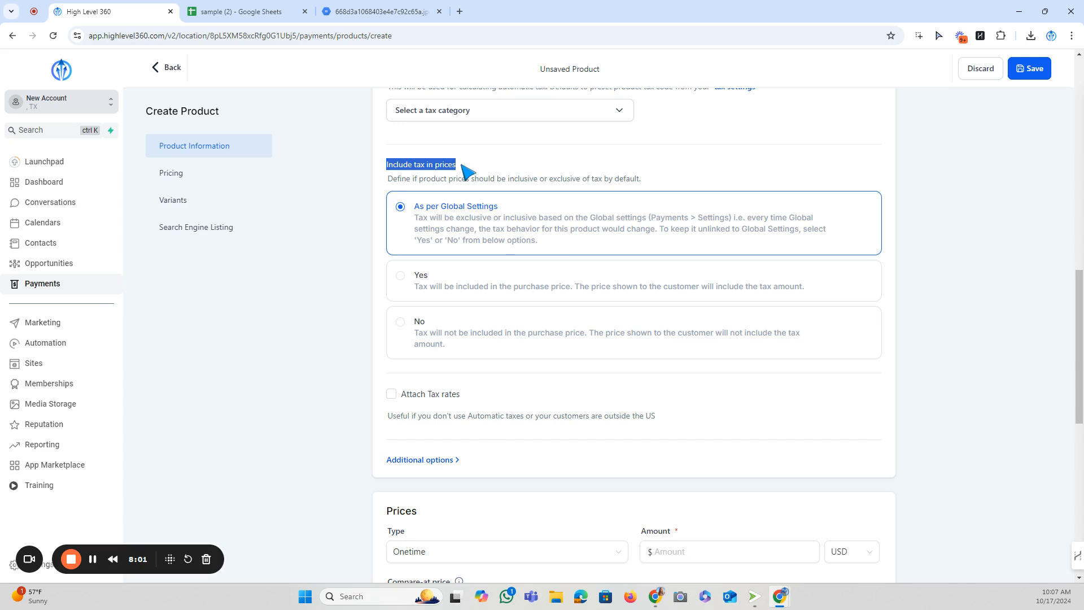
click(474, 162)
scroll(503, 237, up, 1)
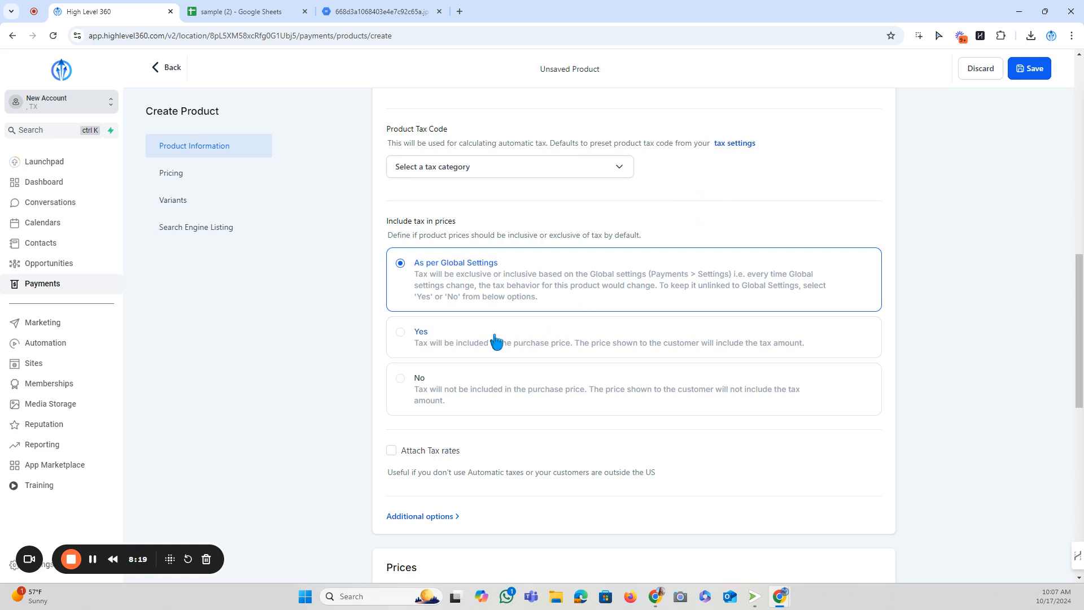
Try the Yes option for the product's Include tax in prices setting, followed by No.
click(403, 334)
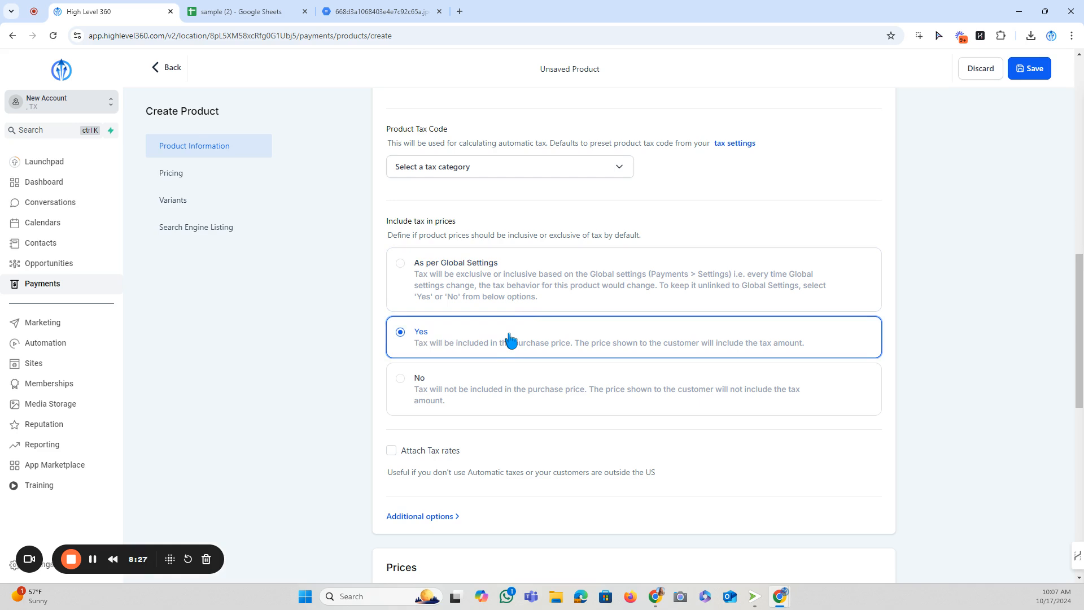
click(407, 385)
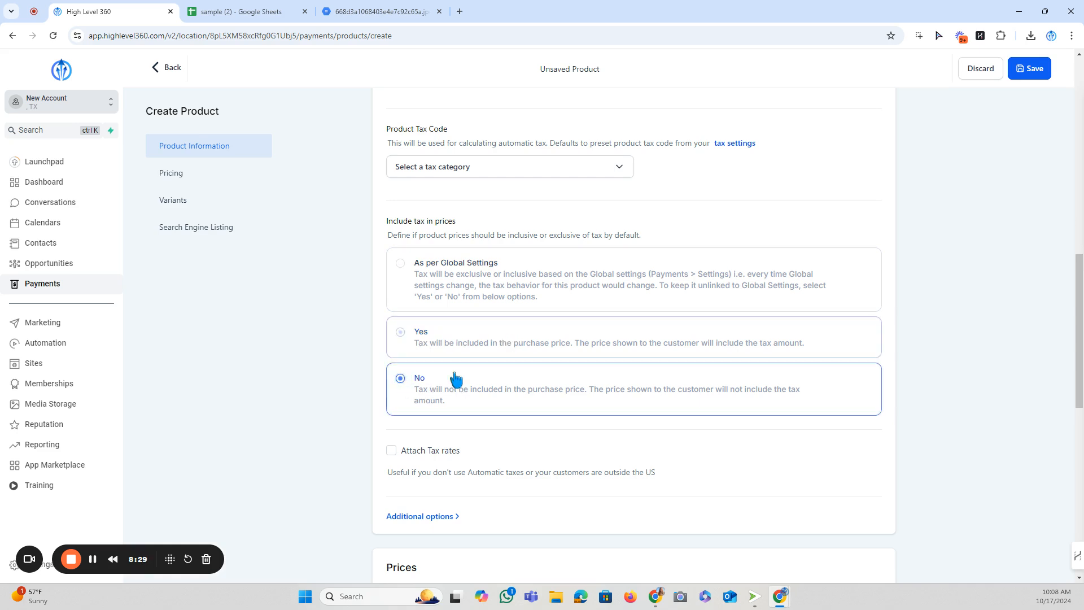
scroll(615, 391, down, 2)
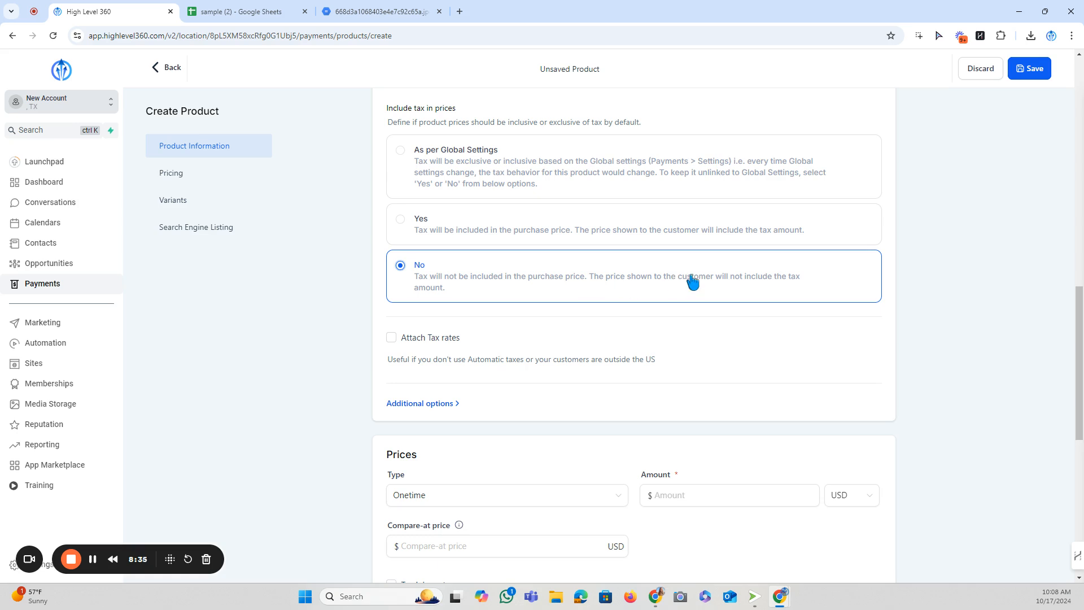
Enable Attach Tax rates for the product and open the list of selectable taxes.
click(391, 338)
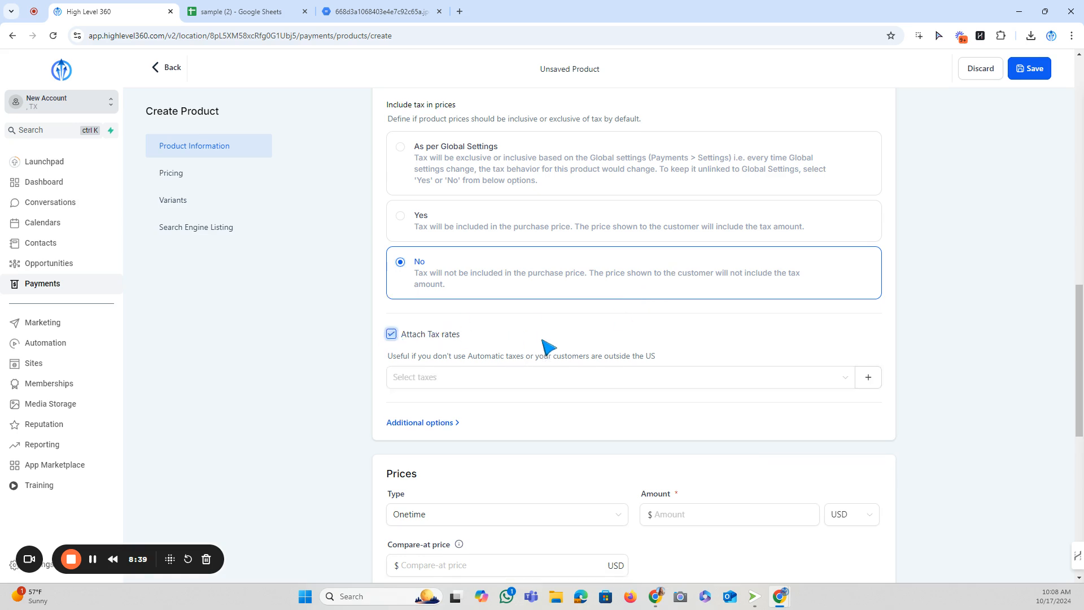
scroll(552, 346, down, 2)
click(456, 276)
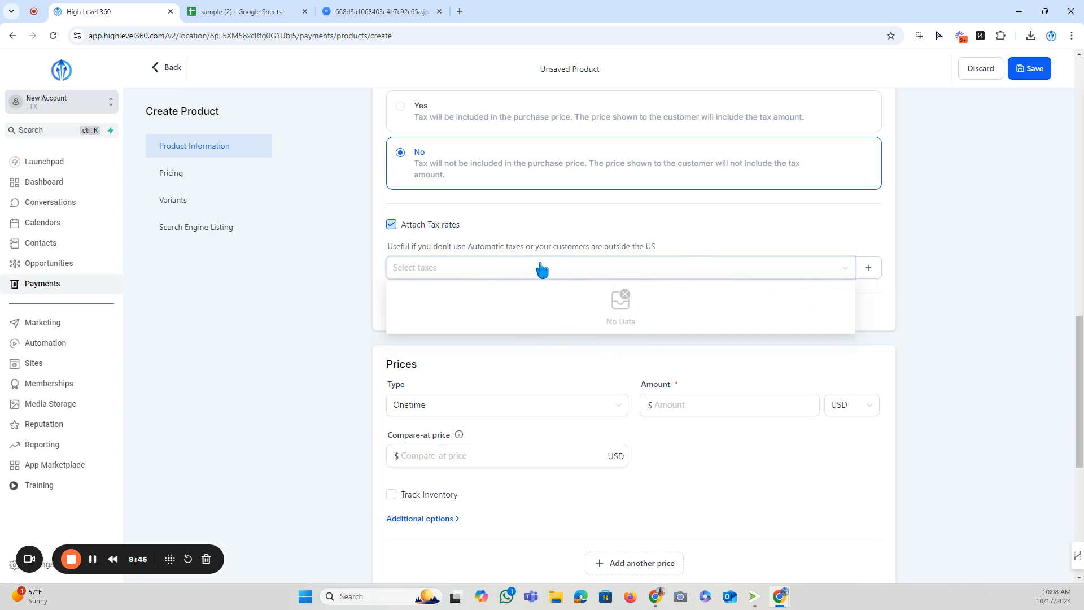
scroll(517, 305, up, 1)
scroll(526, 337, up, 1)
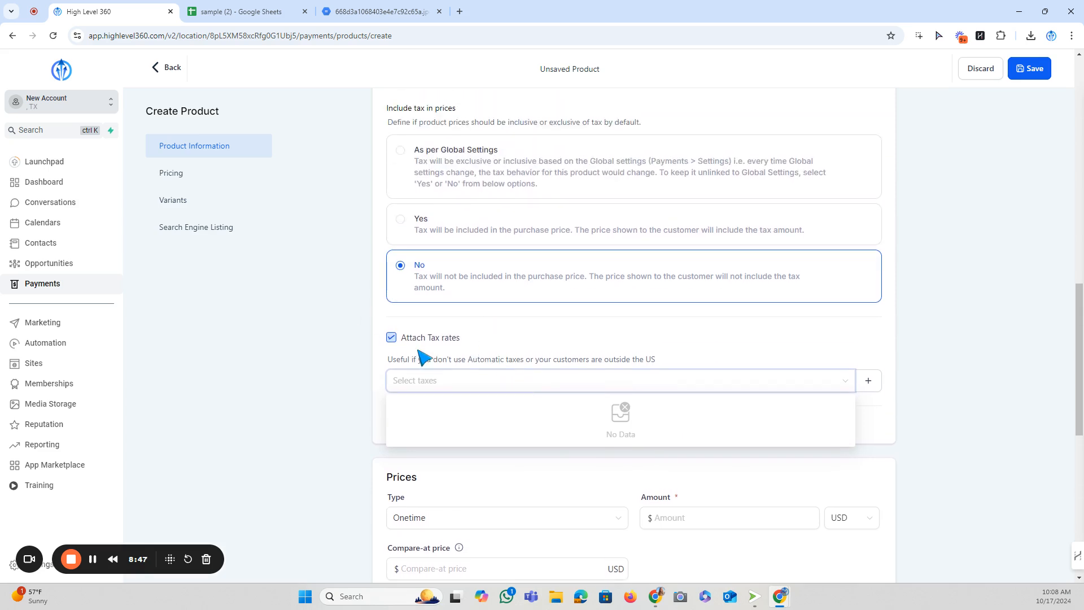
Disable Attach Tax rates and set Include tax in prices to As per Global Settings.
click(391, 337)
click(406, 155)
Expand the product information's additional options to view the Statement Descriptor field, and collapse them again.
scroll(655, 327, down, 5)
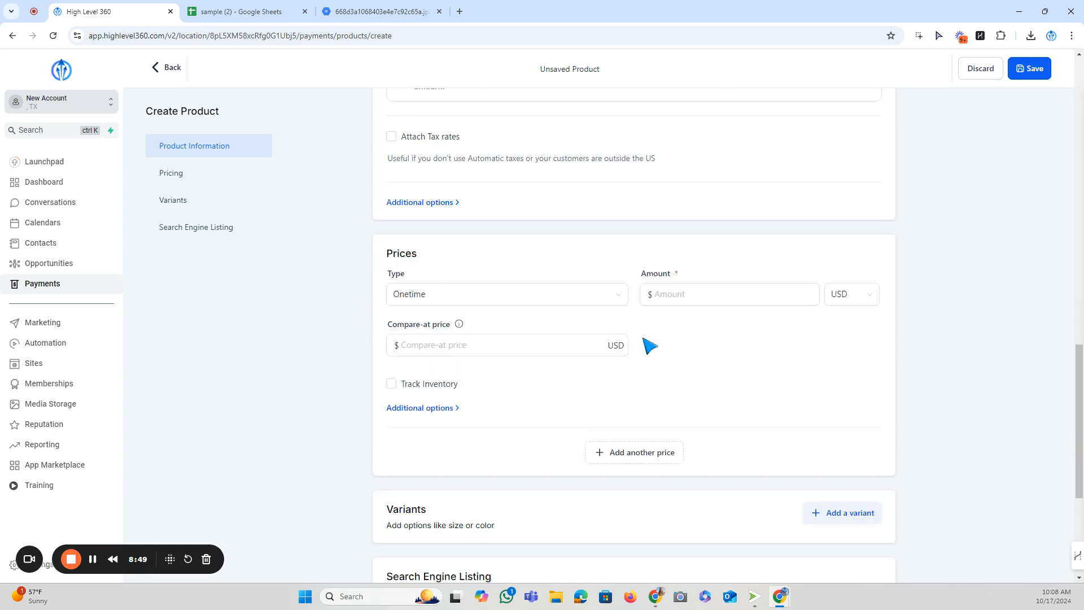
click(444, 124)
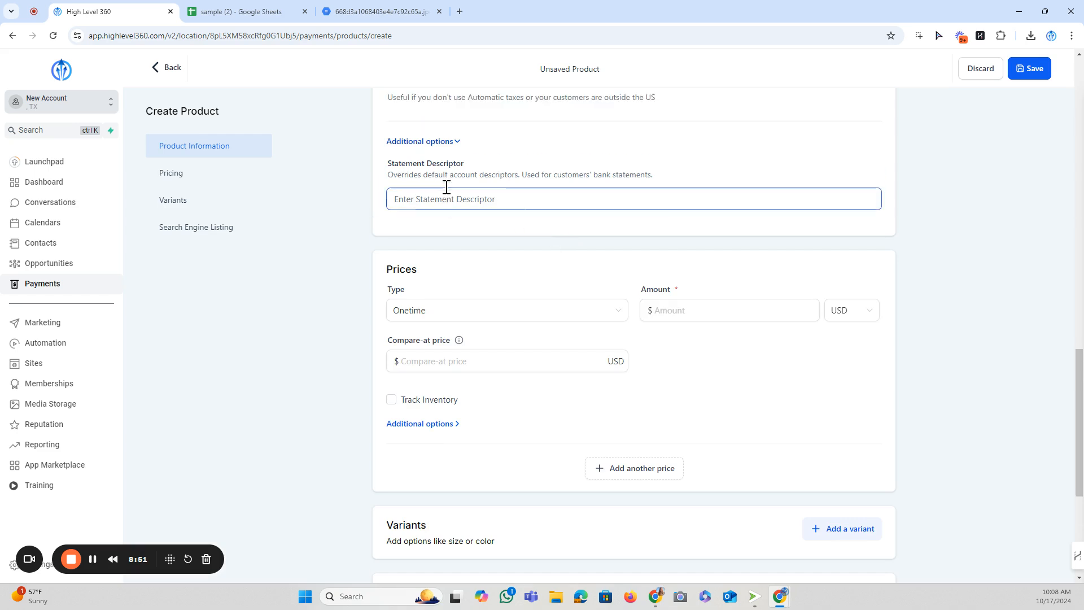
scroll(564, 192, up, 1)
click(424, 242)
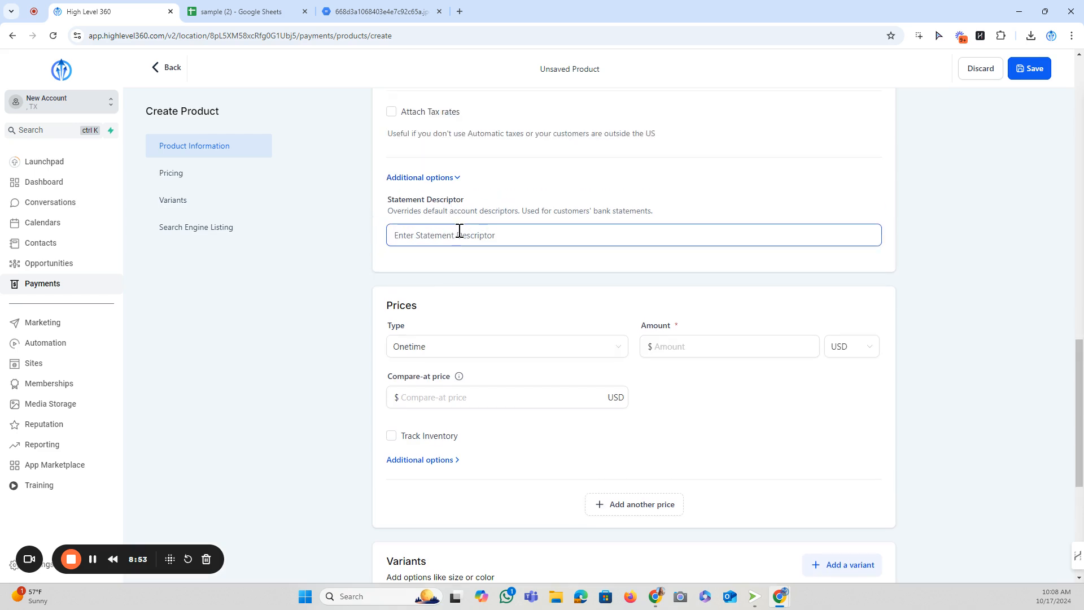
click(661, 212)
scroll(583, 218, up, 2)
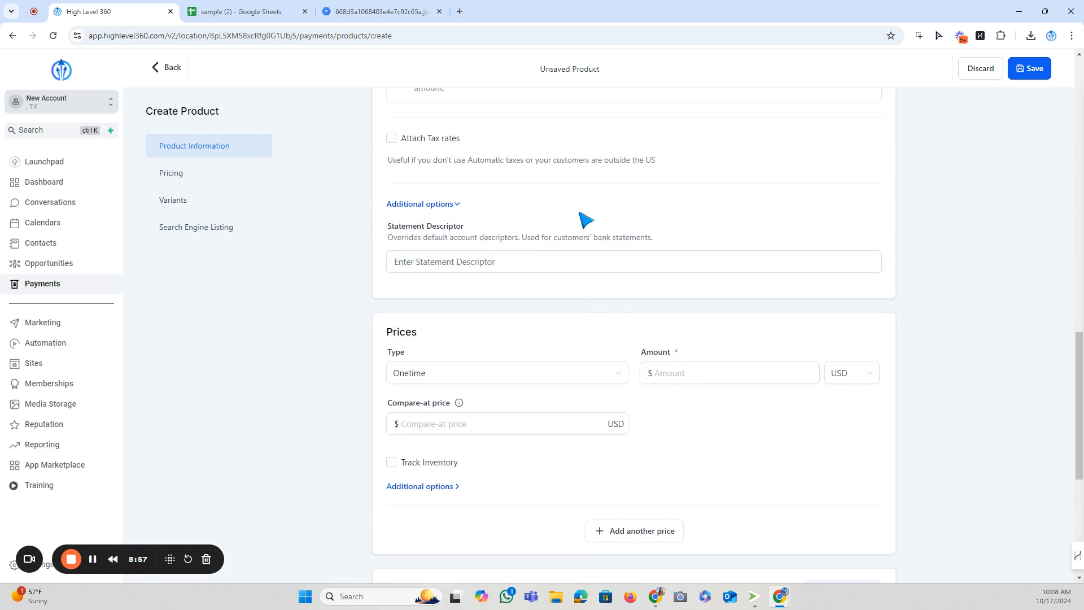
click(423, 290)
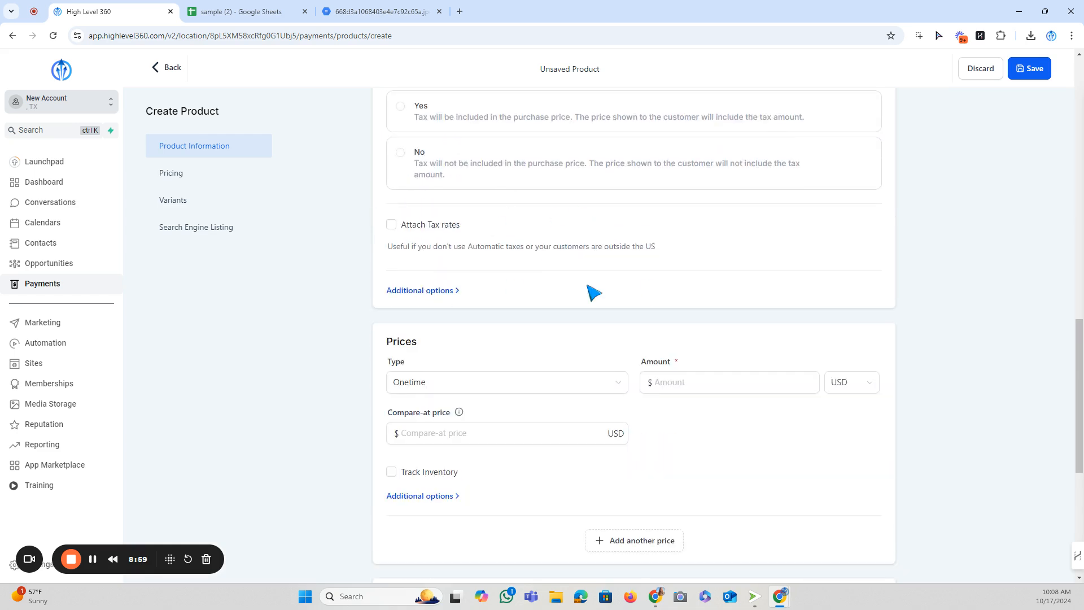
scroll(606, 296, down, 3)
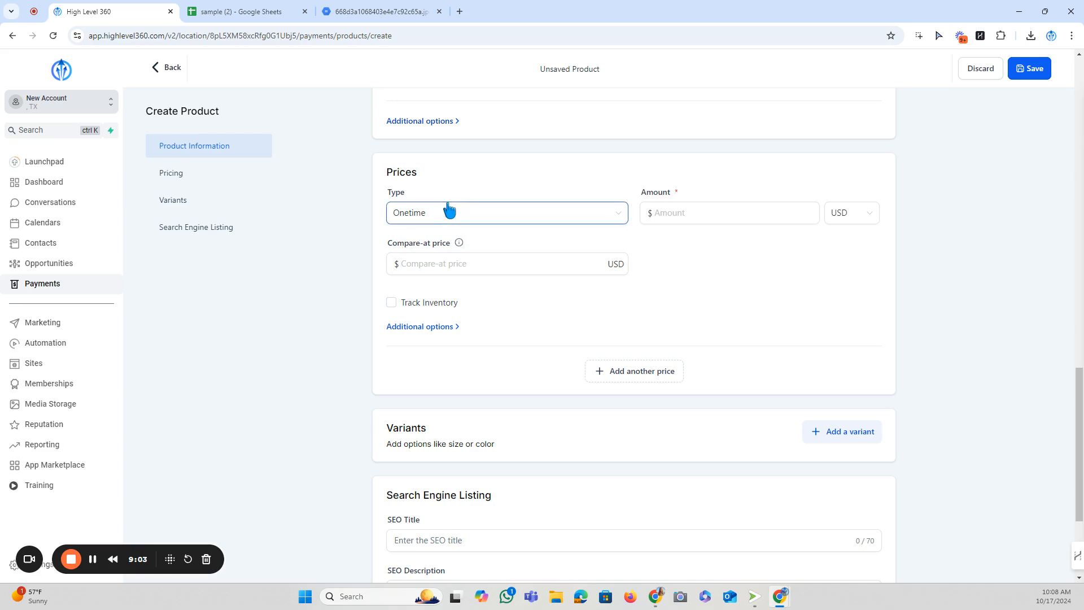
Keep the product's price type as Onetime and set its amount to 10 USD.
click(439, 217)
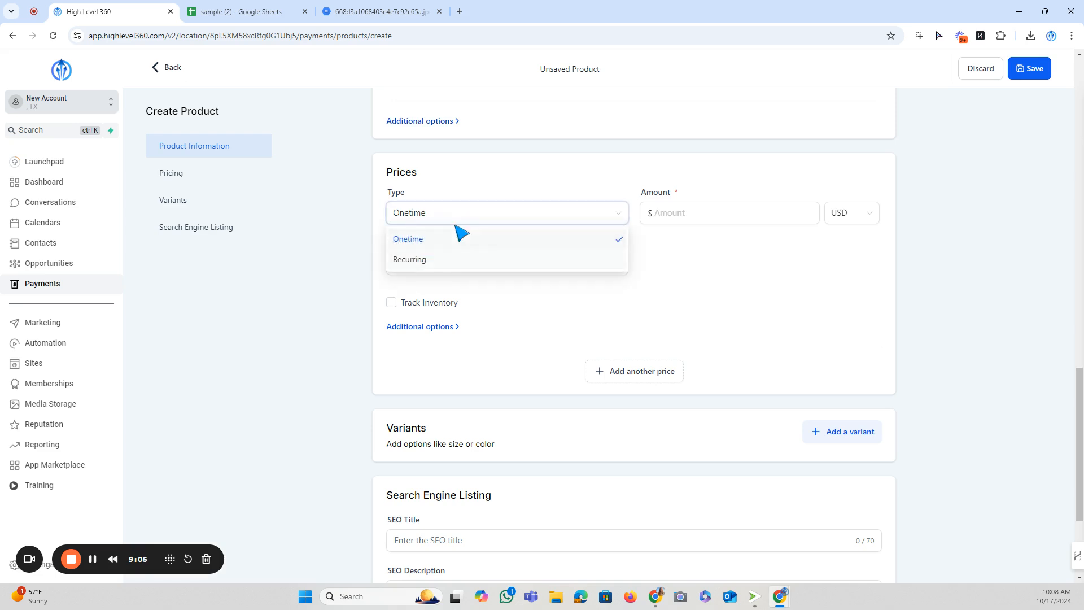
click(458, 217)
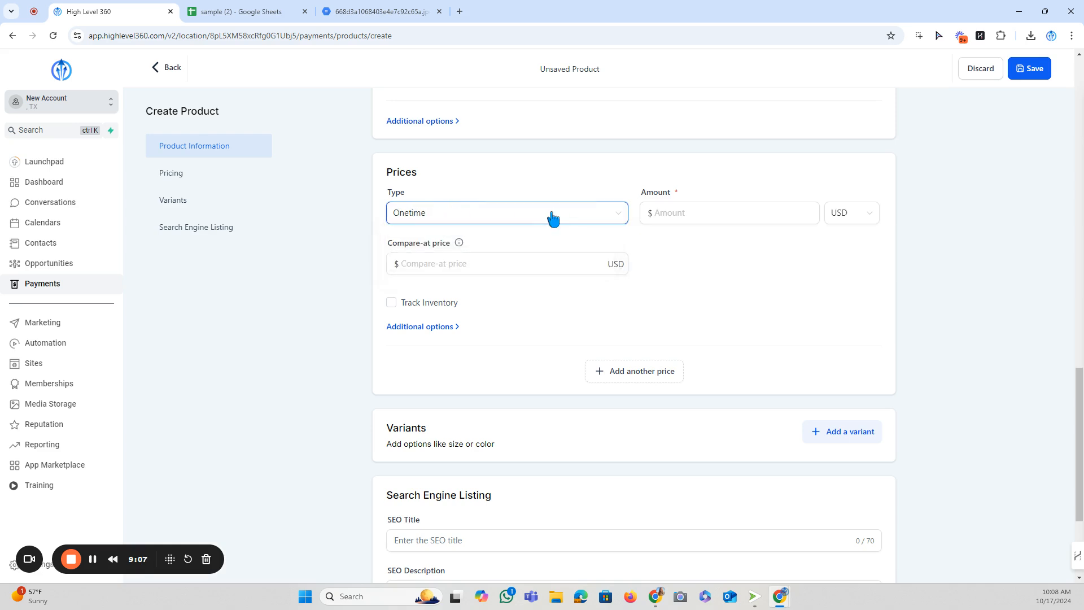
click(730, 210)
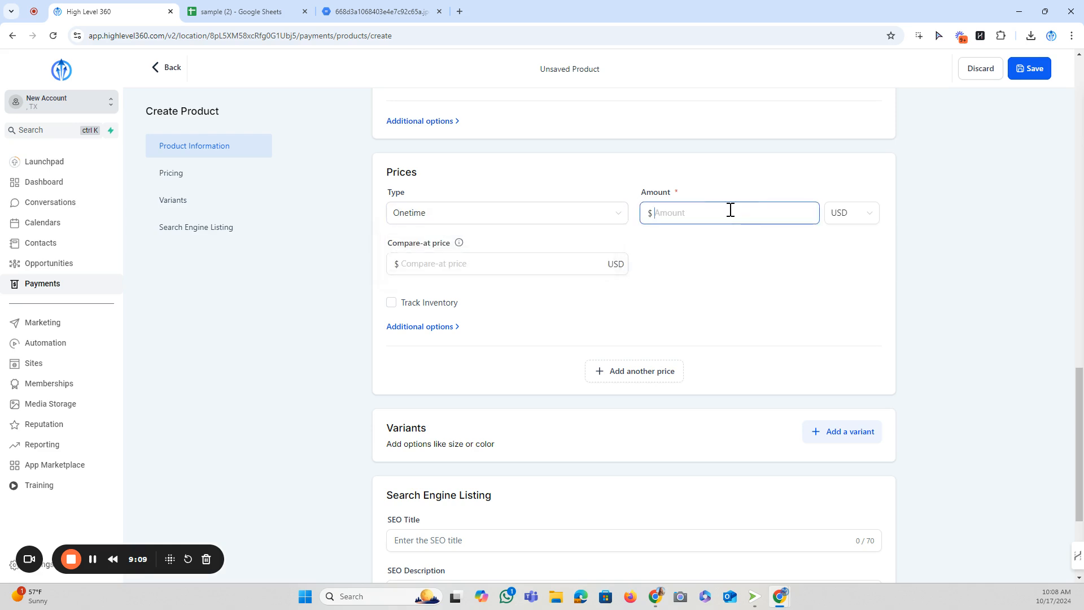
text(10)
Check the hint for Compare-at price and locate the Variant Compare At Price column in the sample Google Sheet.
click(476, 261)
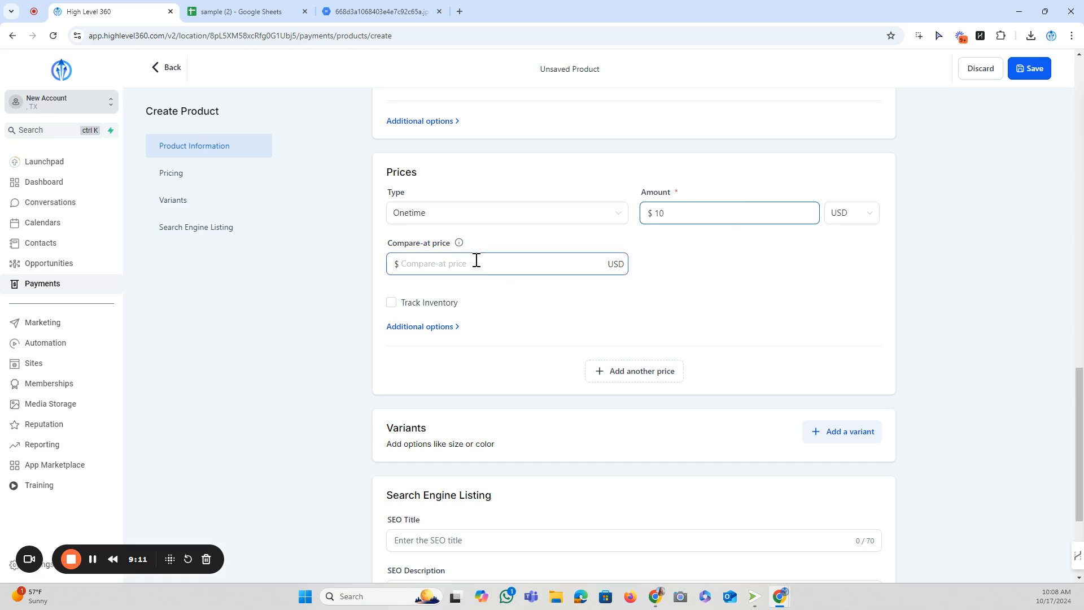
mouse_move(461, 244)
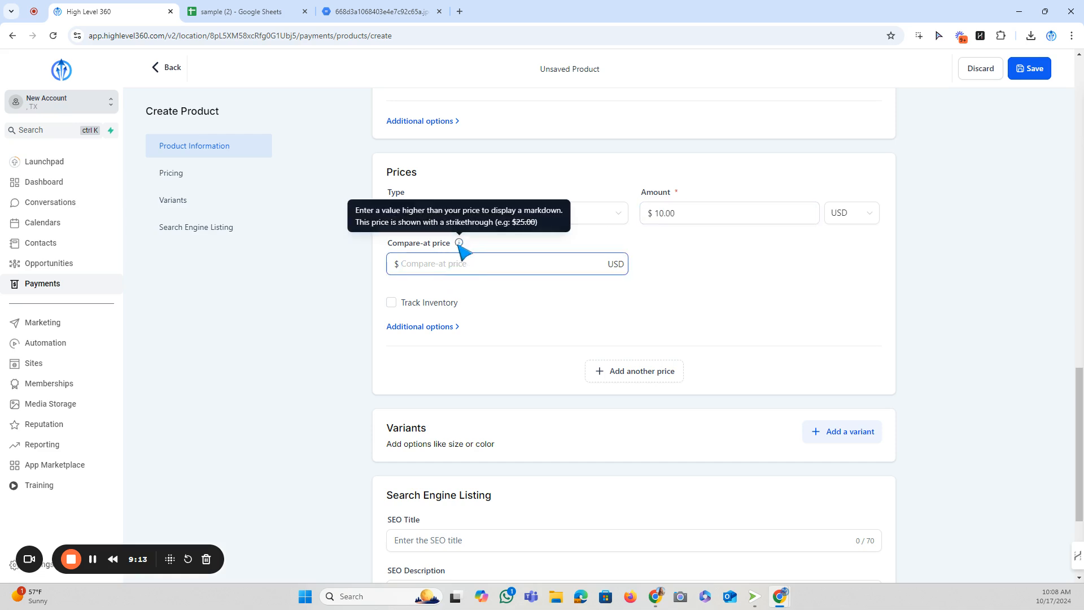
click(250, 9)
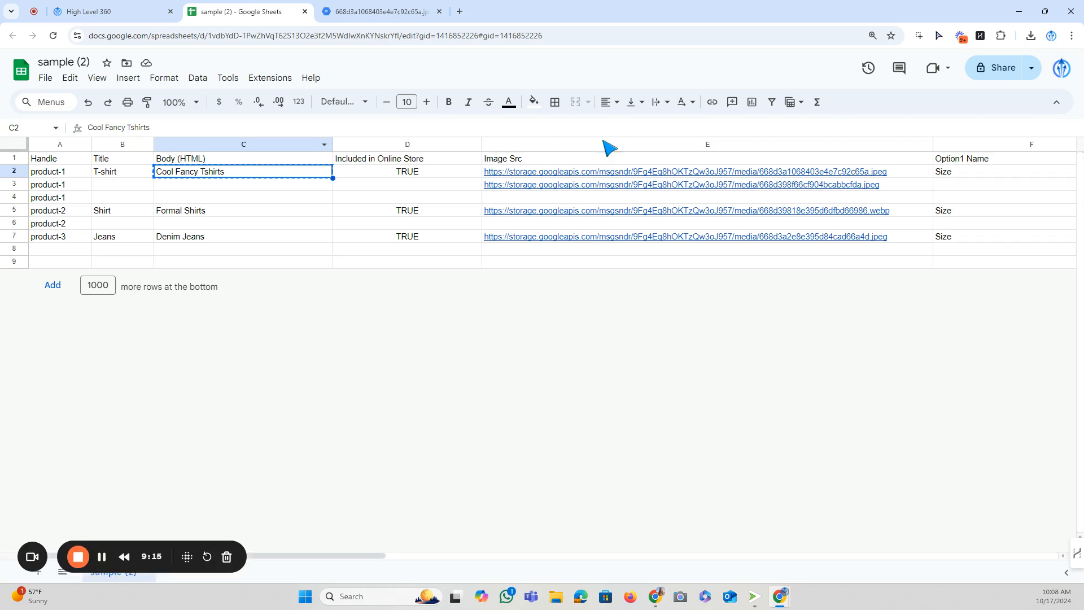
drag(343, 559, 719, 518)
click(489, 160)
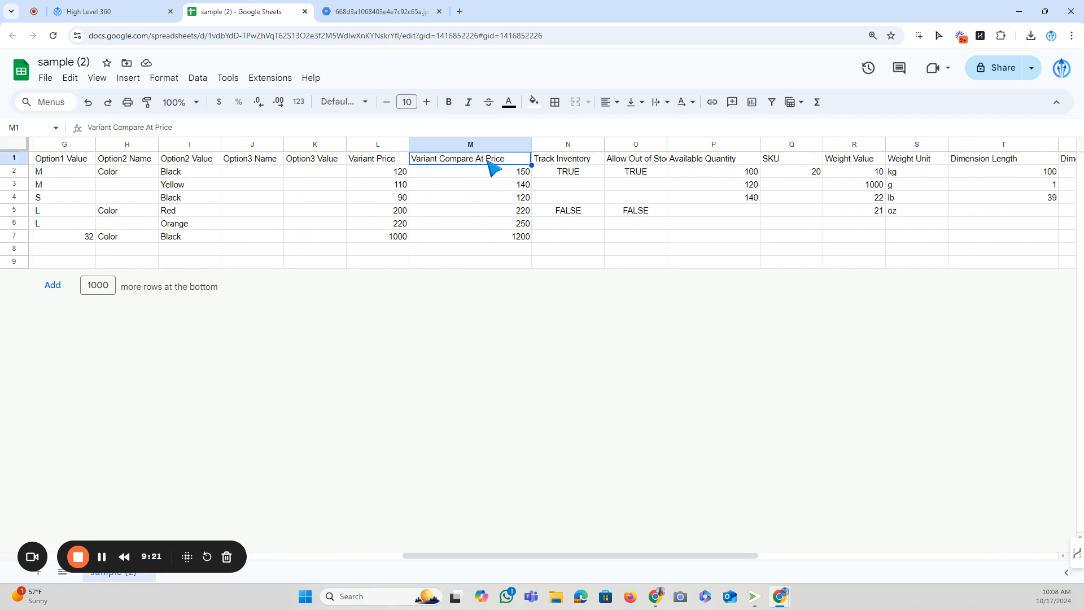
Return to the High Level 360 product form, review the Compare-at price hint, and set the compare-at price to 20 USD.
click(91, 11)
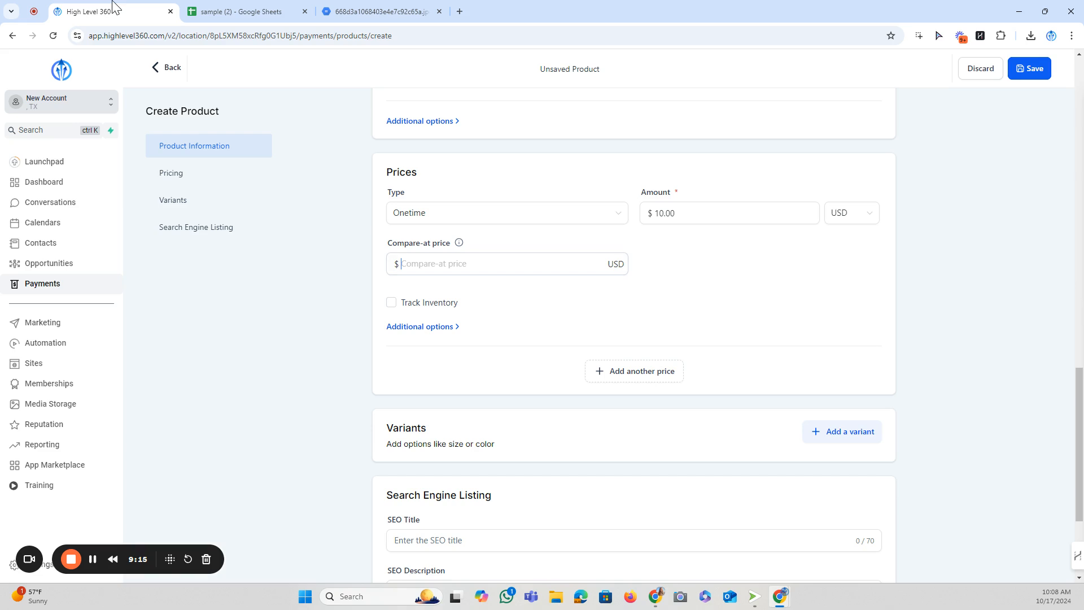
mouse_move(460, 244)
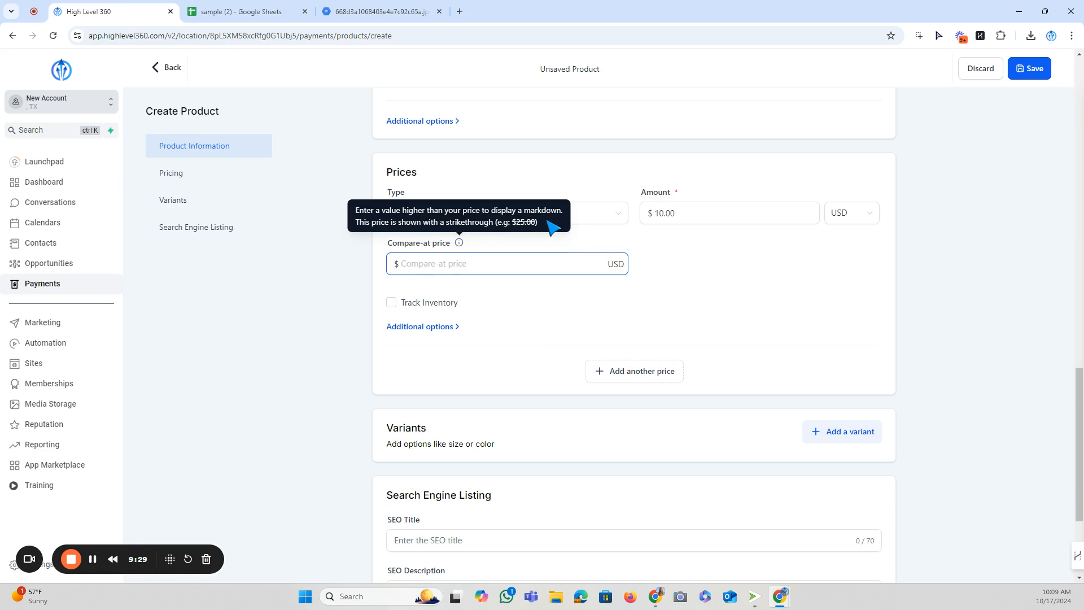
drag(548, 222, 508, 221)
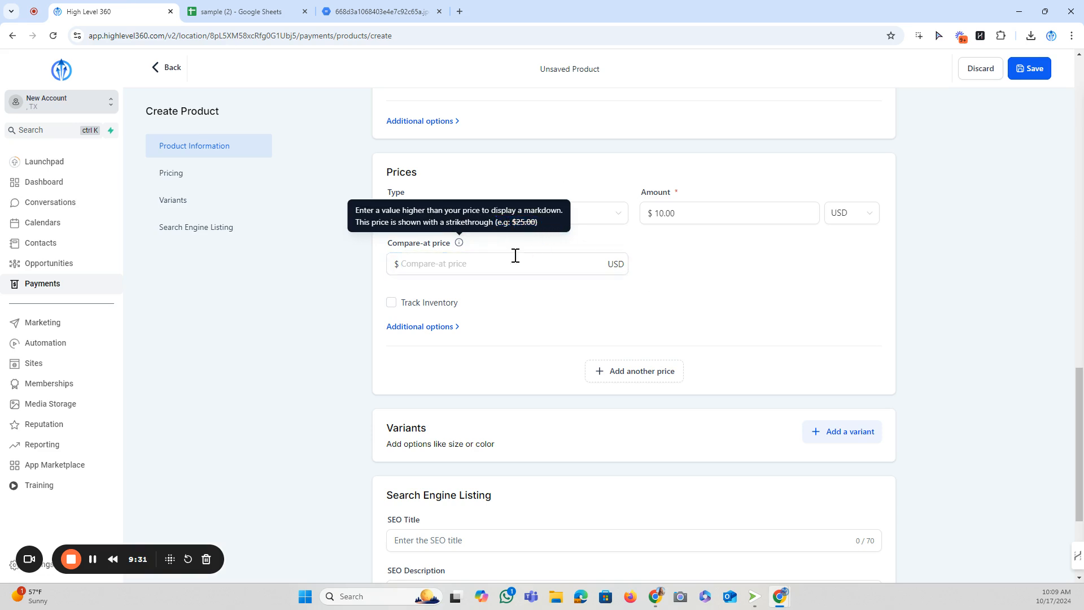
click(496, 265)
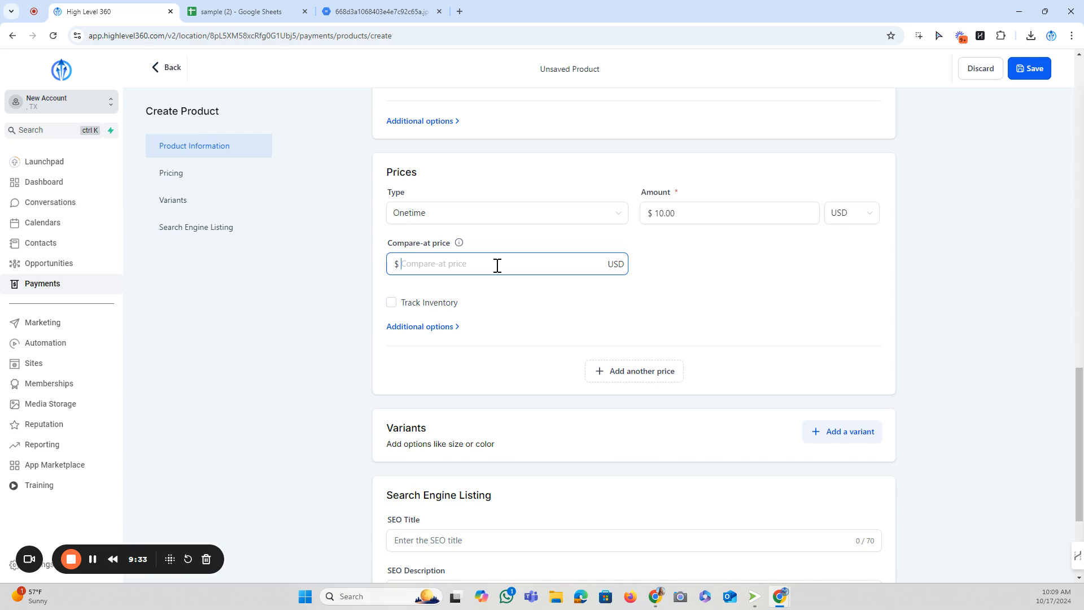
text(20)
click(513, 286)
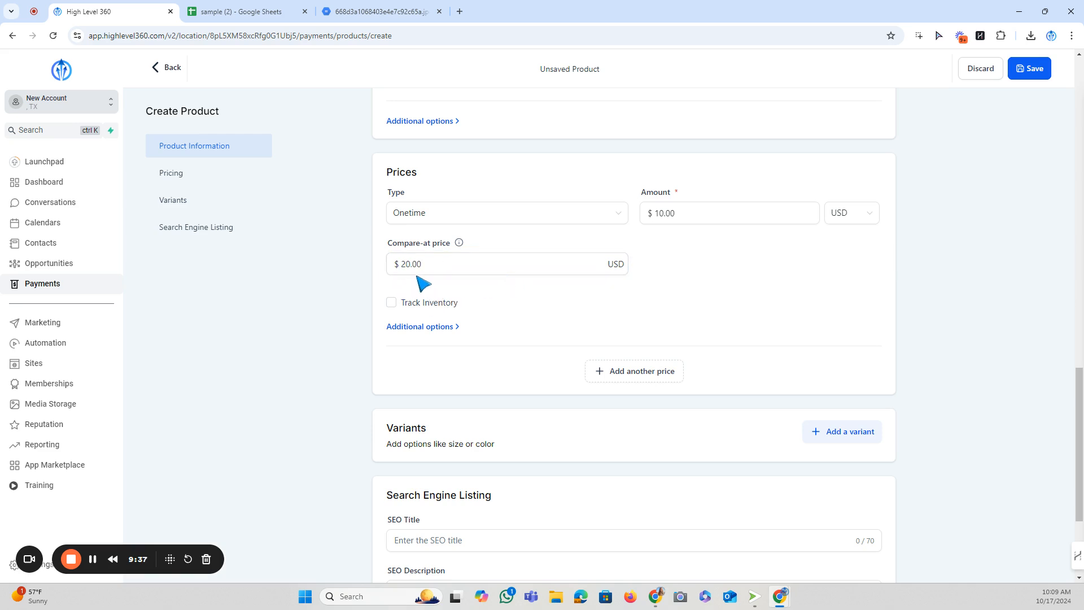
Enable Track Inventory for the price and set the available quantity to 20.
click(390, 303)
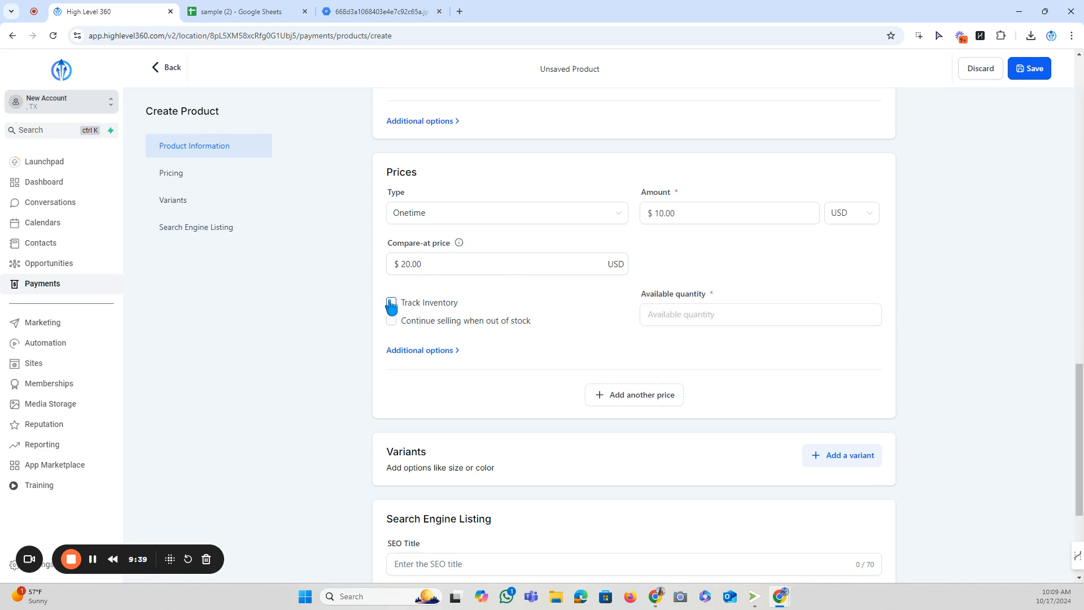
click(660, 316)
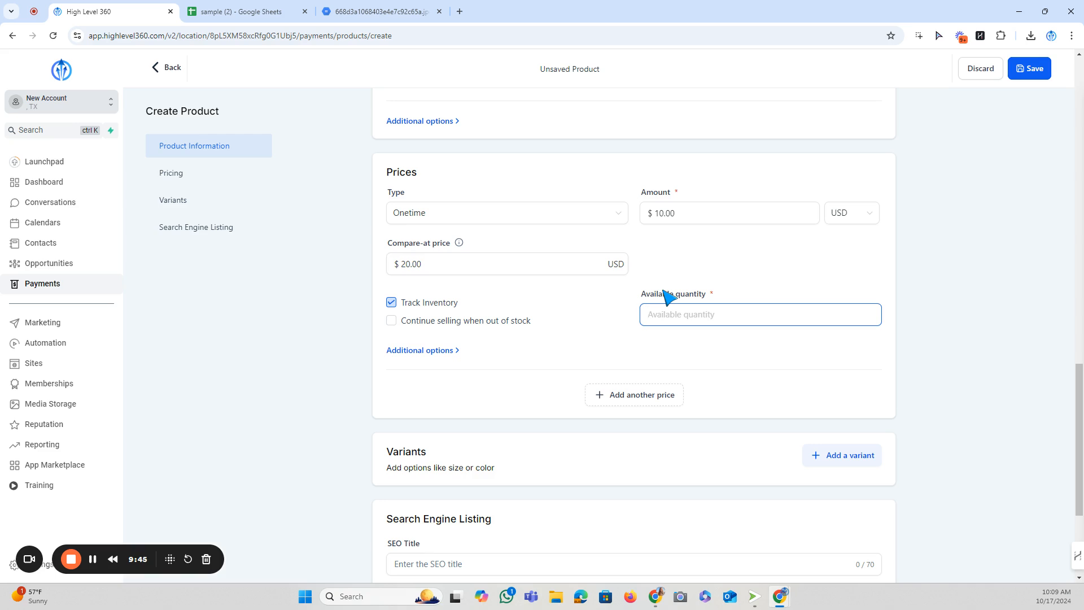
text(20)
click(688, 269)
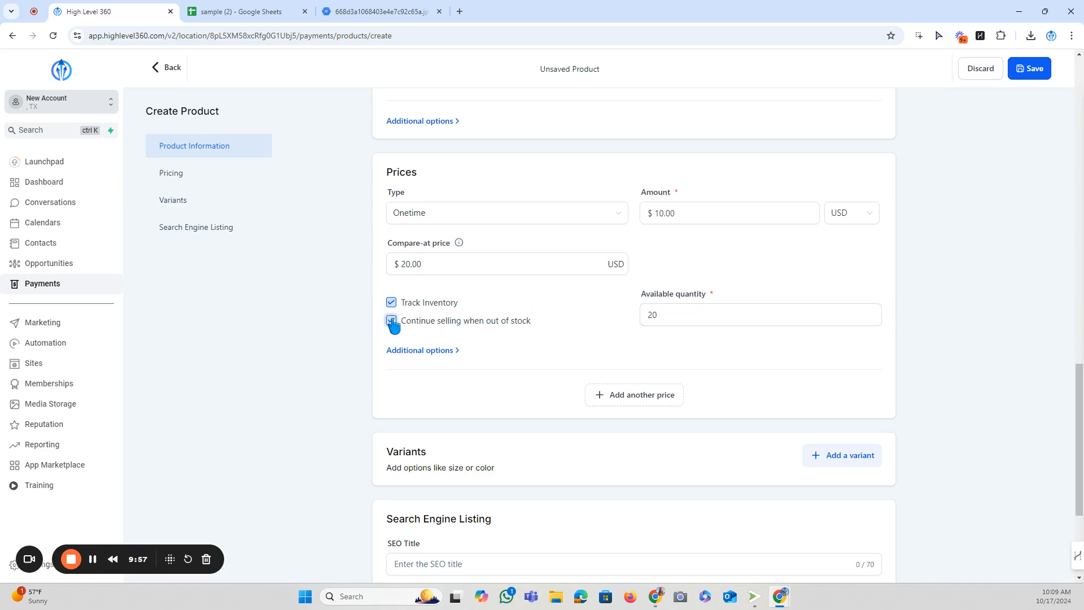
Try Continue selling when out of stock both on and off for the price, and leave it enabled.
click(392, 321)
click(519, 323)
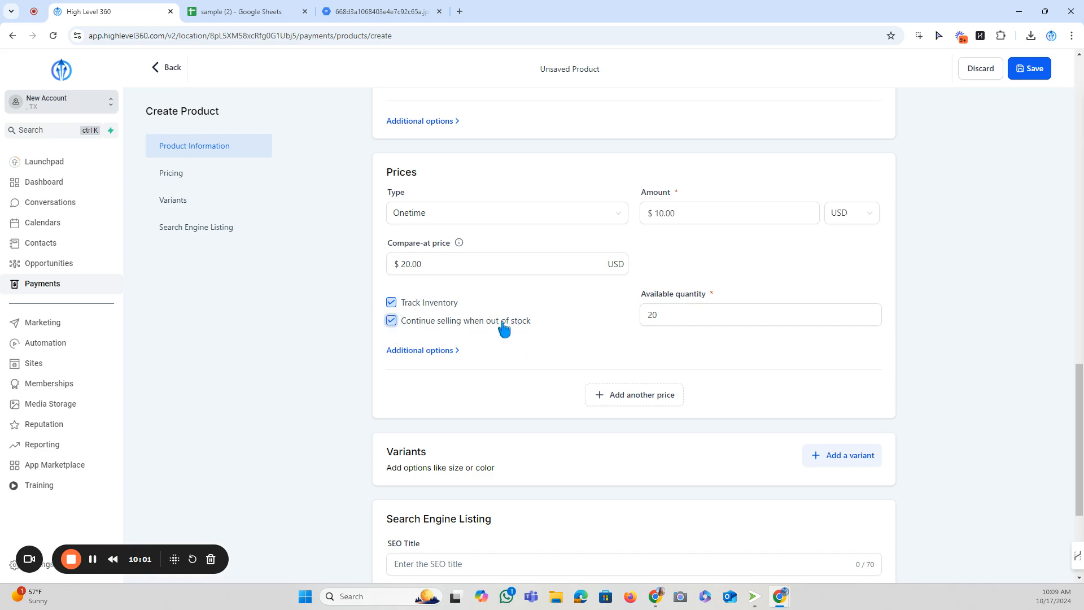
click(392, 321)
click(689, 309)
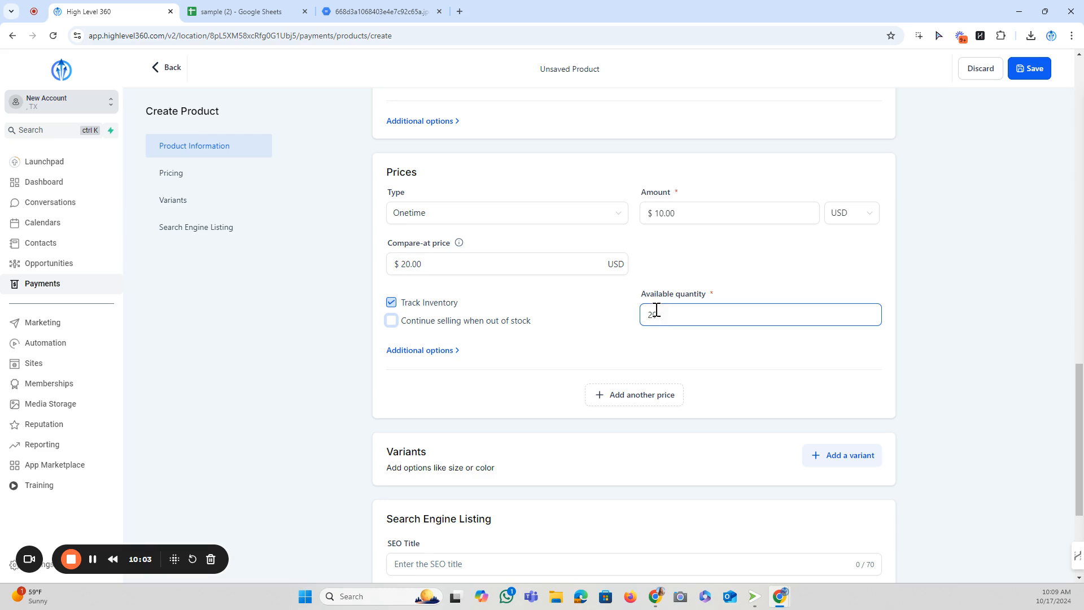
double_click(672, 316)
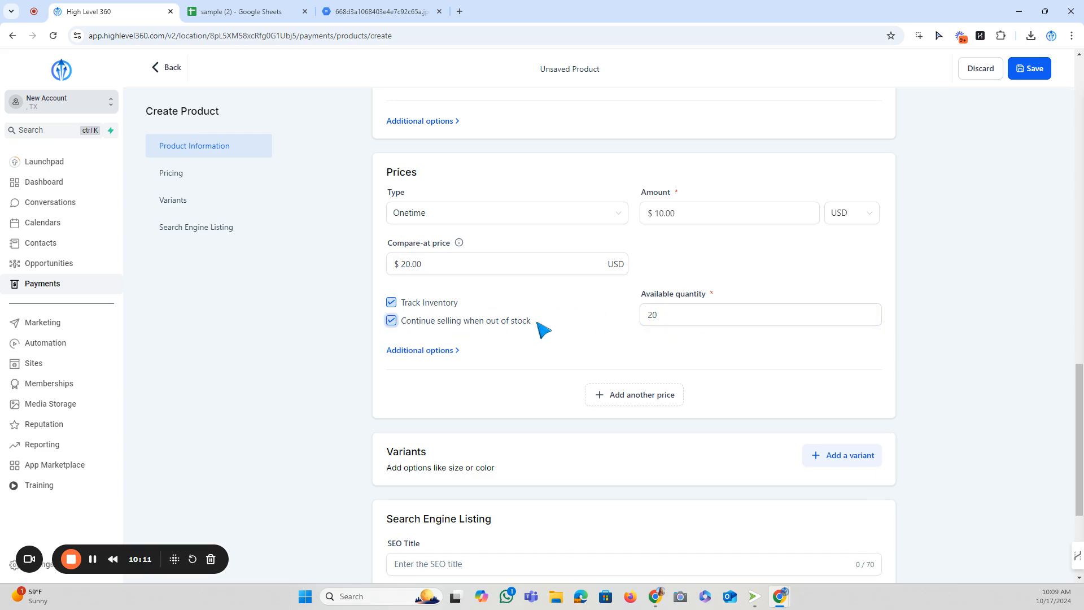
click(657, 315)
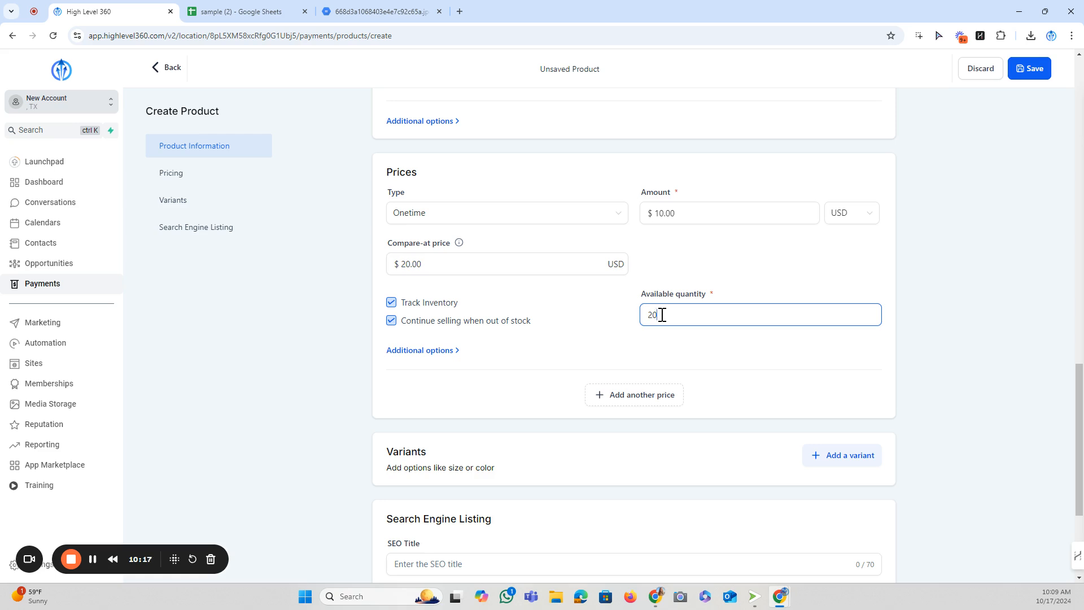
Expand the price's additional options to view the Price Description and Membership Offer settings, and collapse them again.
click(450, 351)
scroll(481, 346, down, 1)
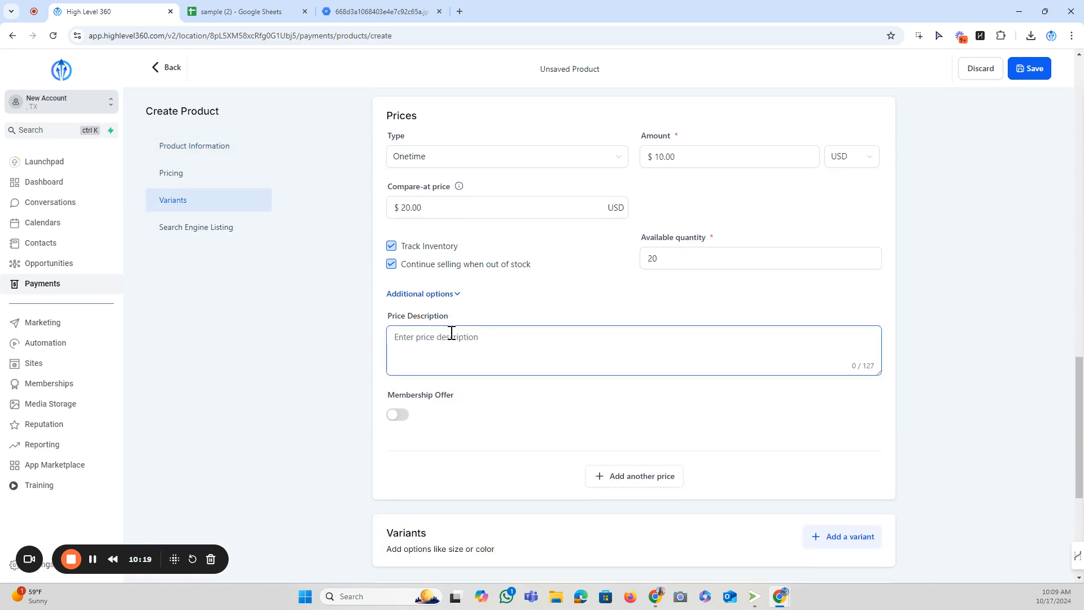
scroll(523, 345, down, 1)
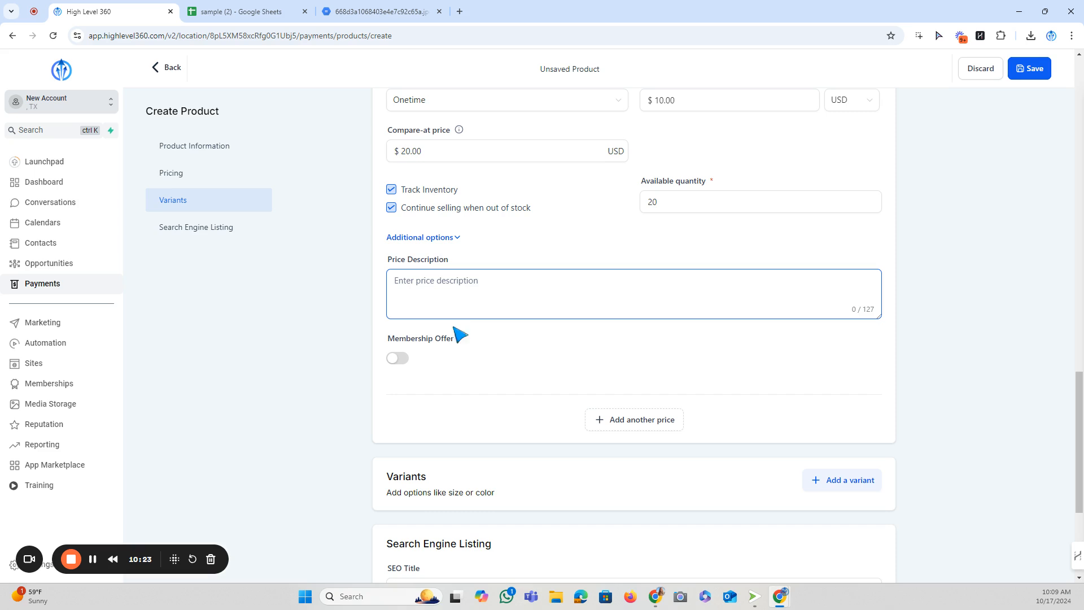
click(455, 240)
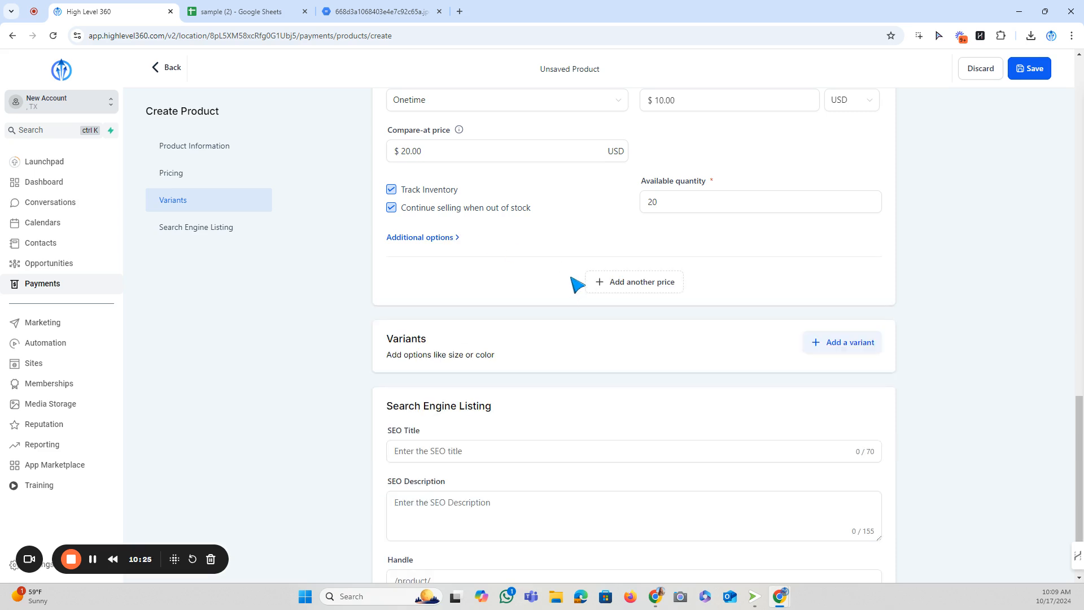
Add another price entry to the product and delete it again.
scroll(608, 354, up, 2)
scroll(609, 354, down, 1)
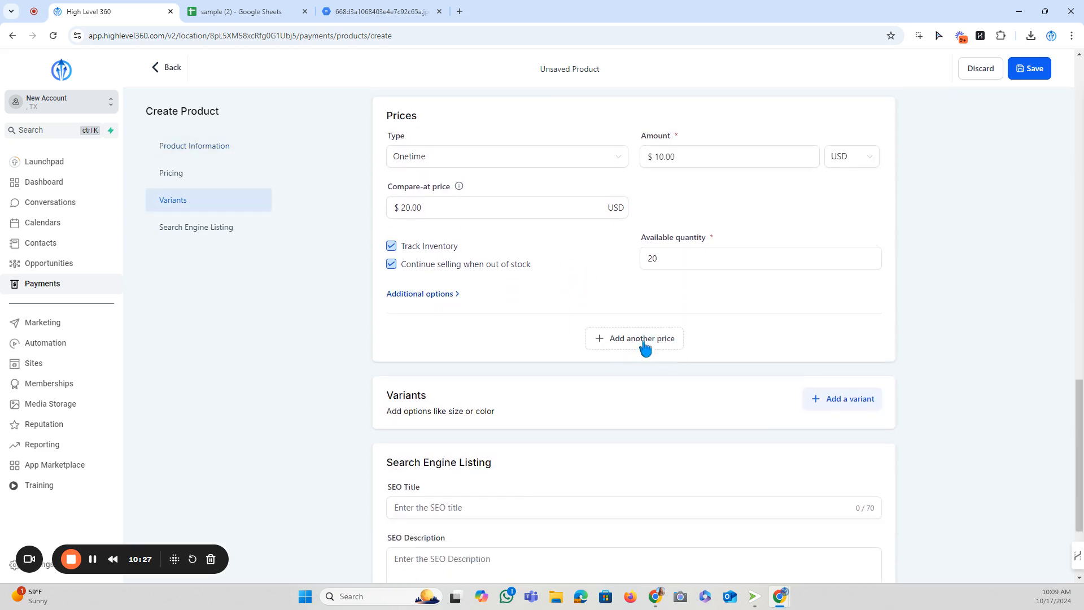
click(646, 339)
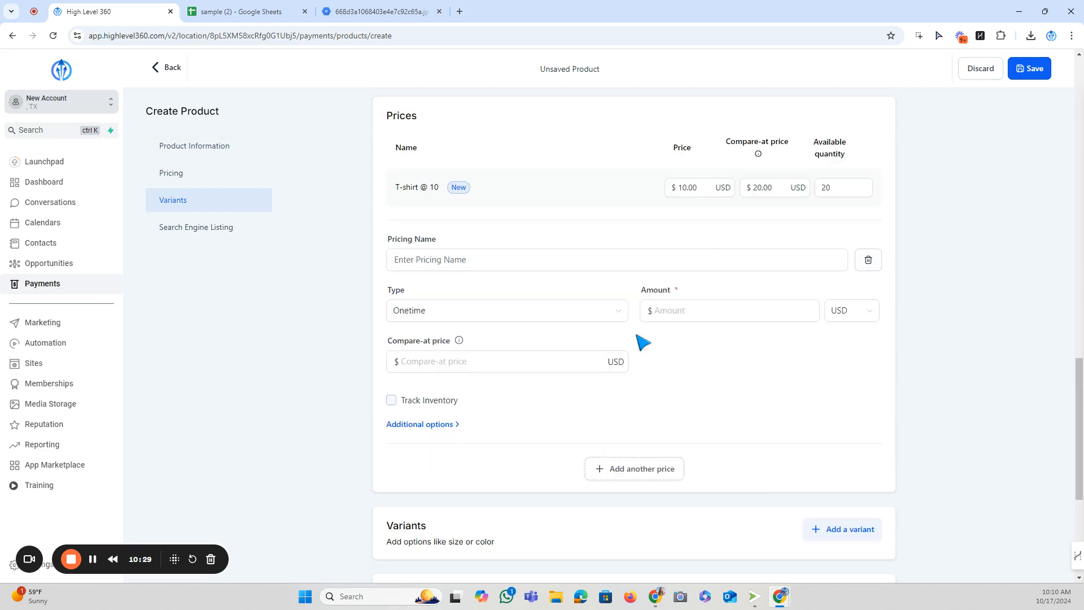
click(473, 257)
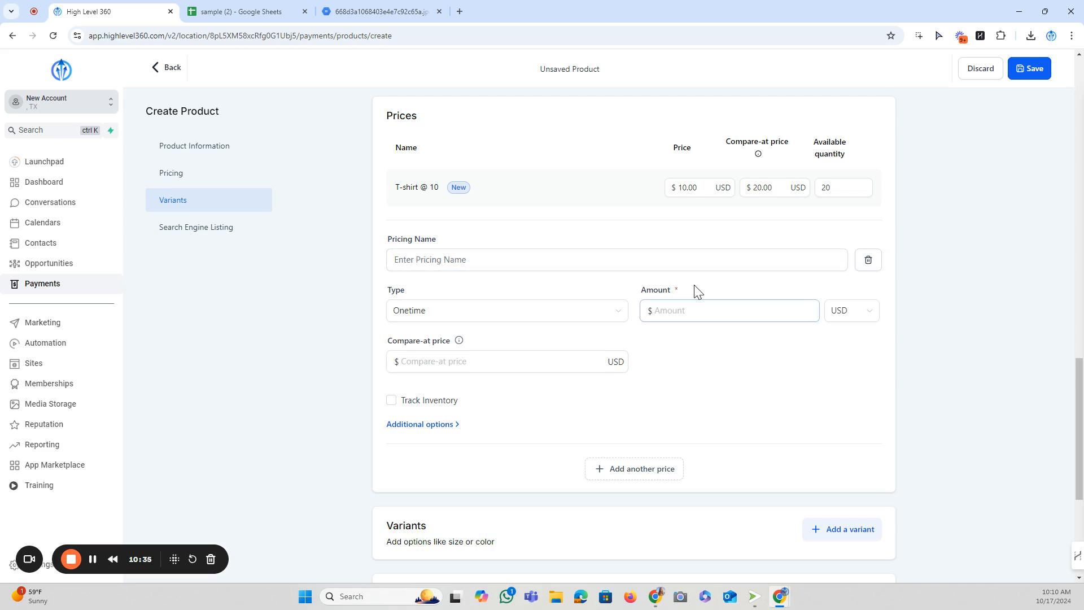
click(868, 260)
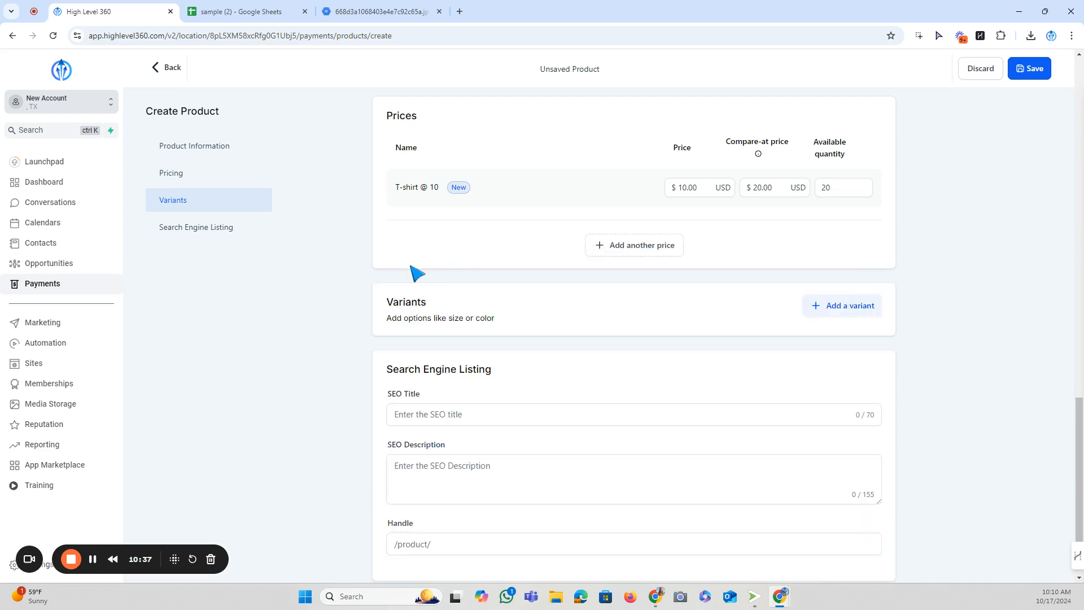
Add a variant to the product for options like size or color.
drag(388, 319, 500, 315)
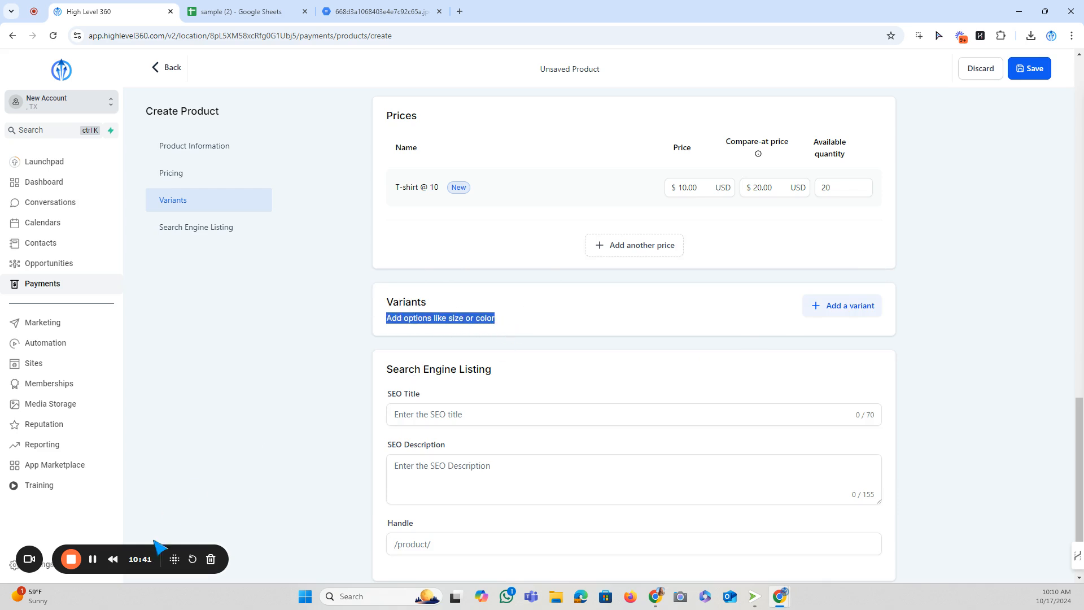
click(94, 559)
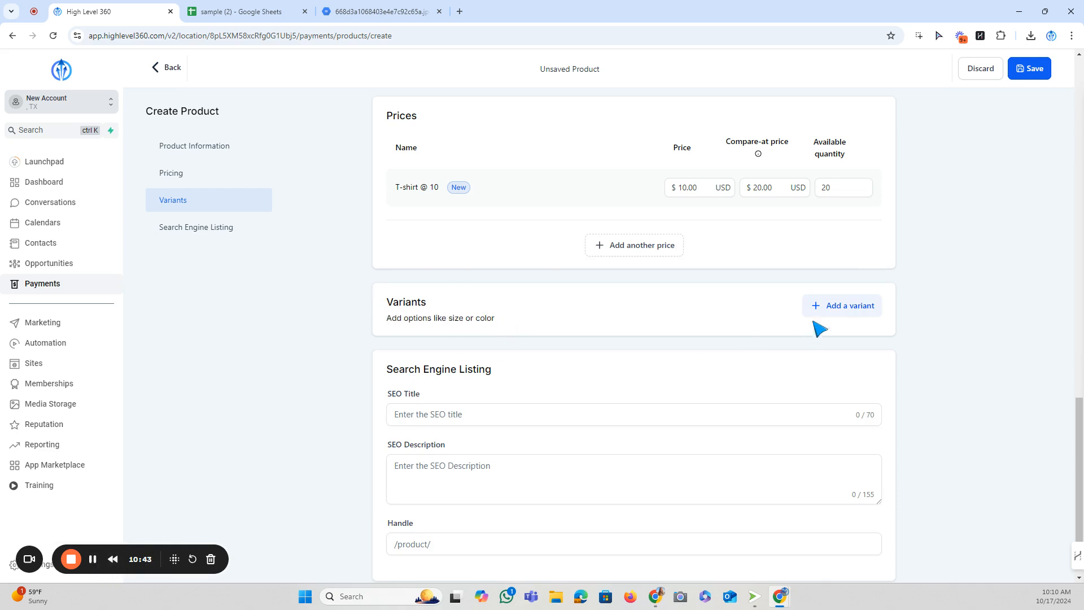
click(847, 305)
scroll(508, 271, up, 1)
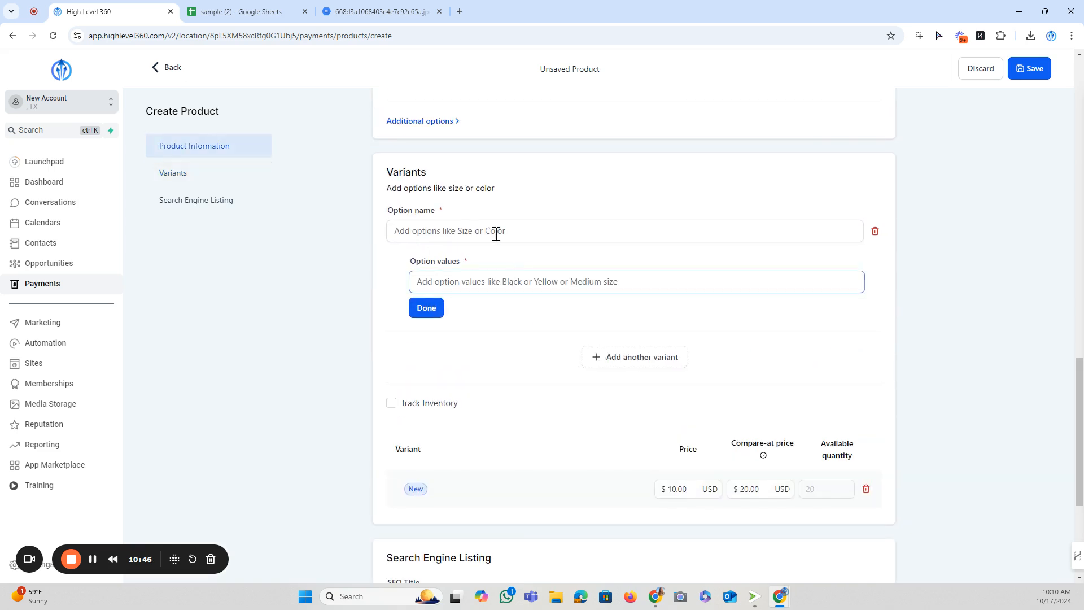
Copy Size from the Option1 Name column of the sample Google Sheet into the variant's Option name in the High Level 360 form.
click(491, 224)
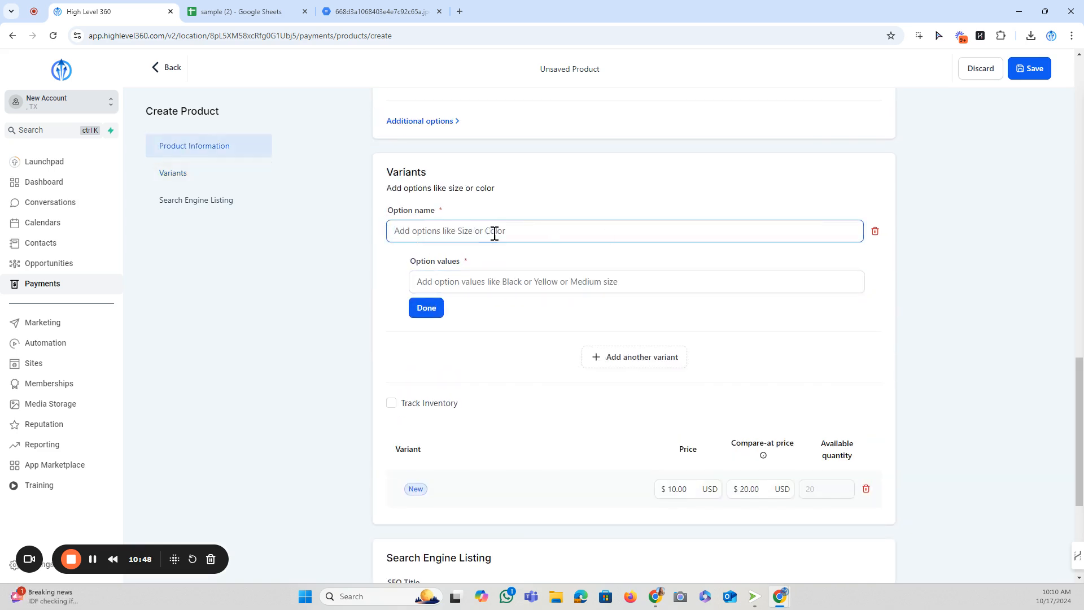
click(277, 7)
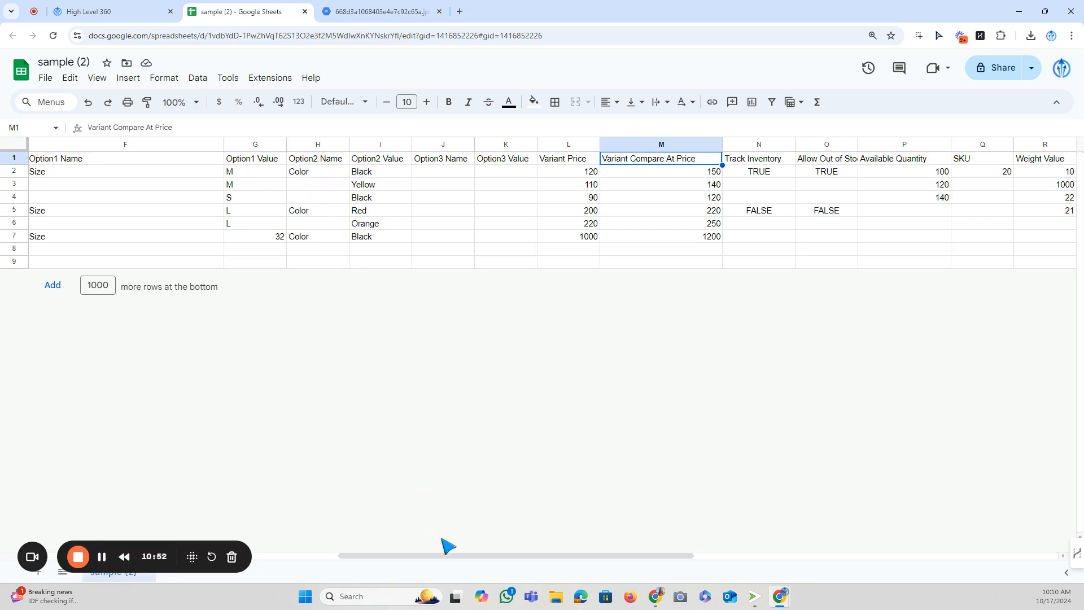
drag(444, 555, 277, 553)
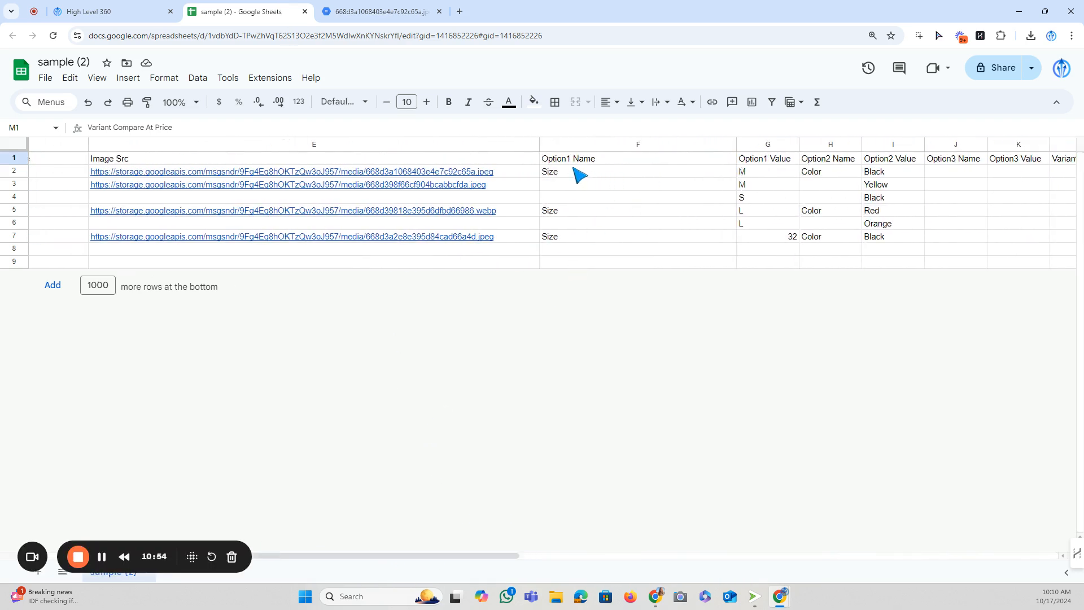
right_click(576, 172)
click(612, 133)
click(90, 12)
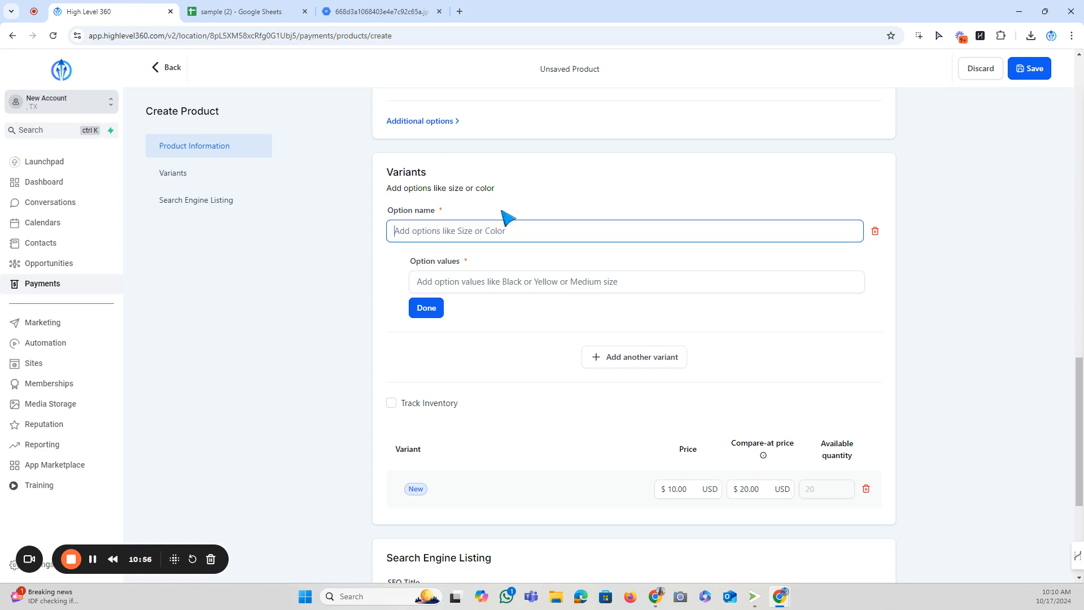
right_click(415, 232)
click(449, 344)
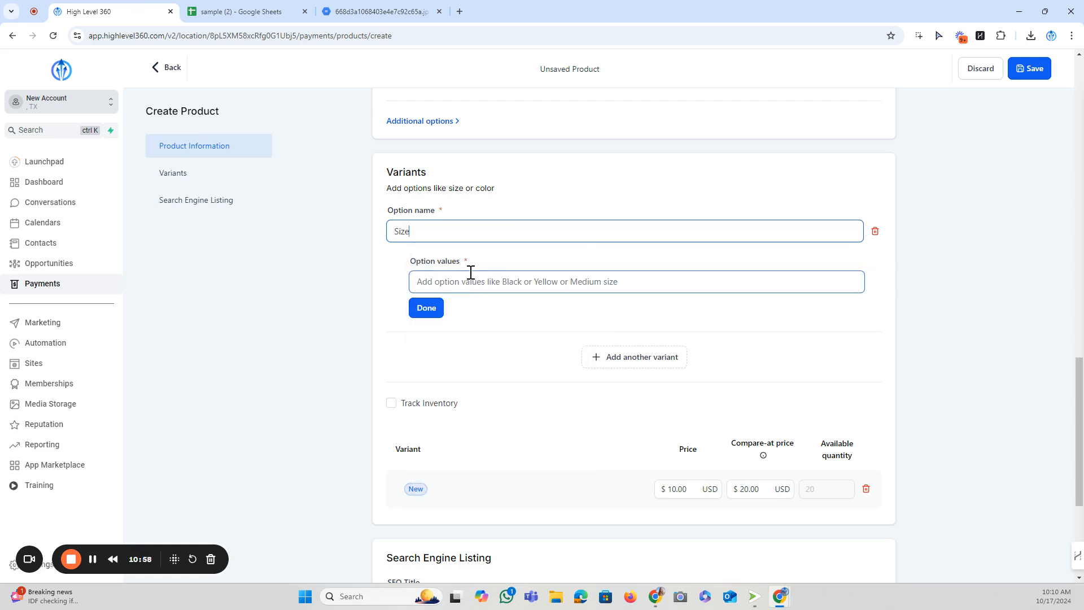
Enter Medium and Large as the option values of the Size variant.
click(455, 282)
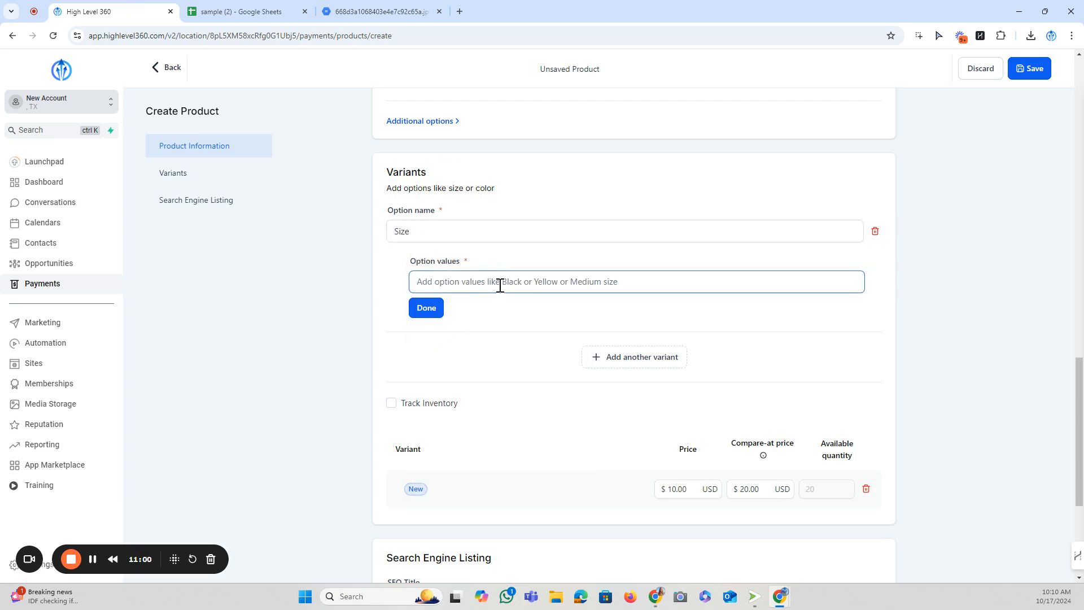
text(Mediu)
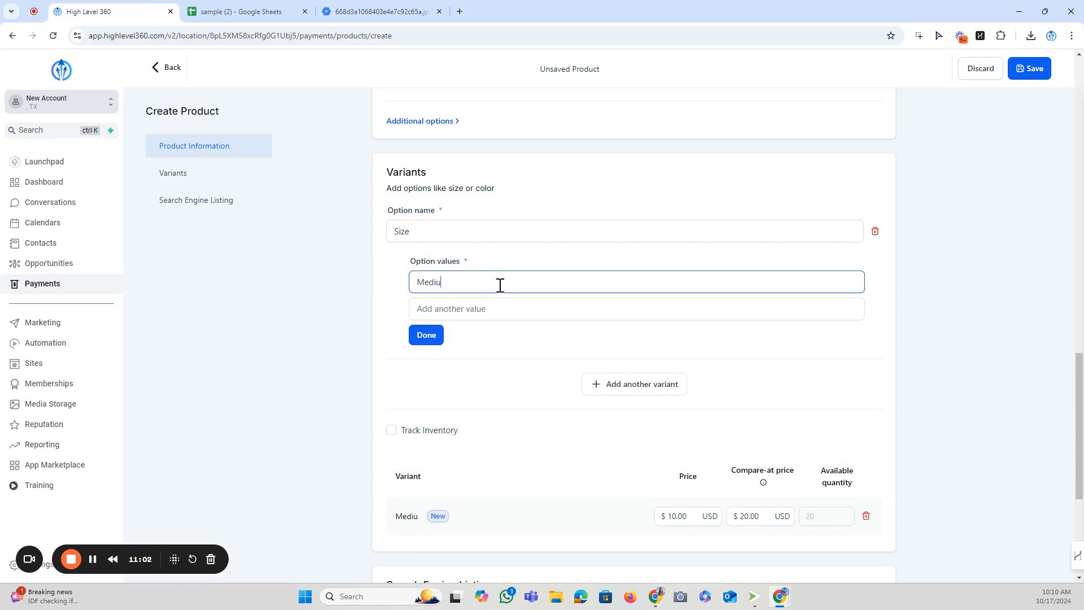
text(m)
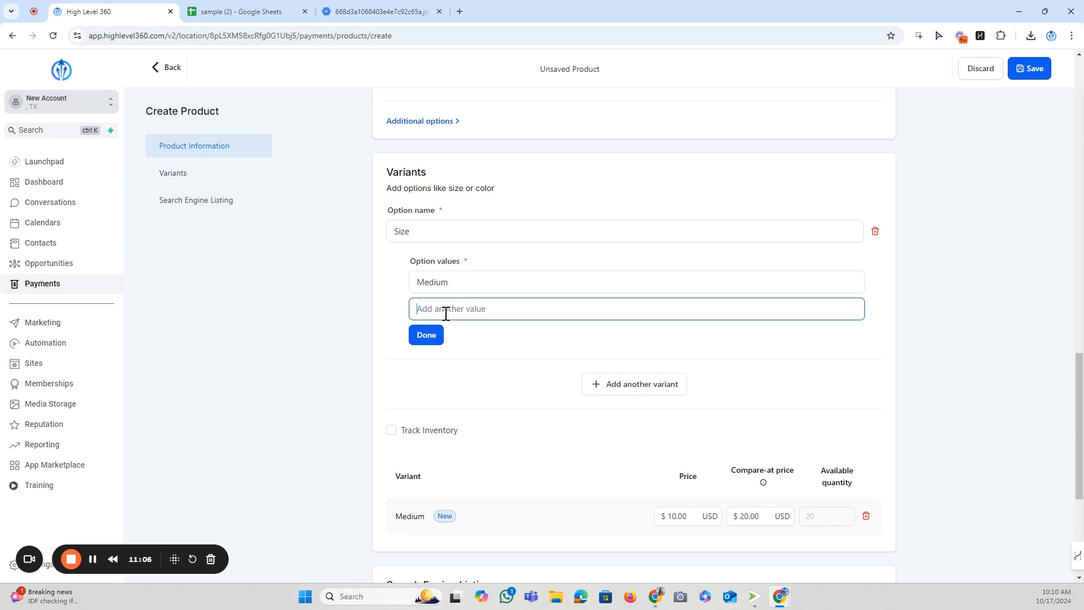
text(Large)
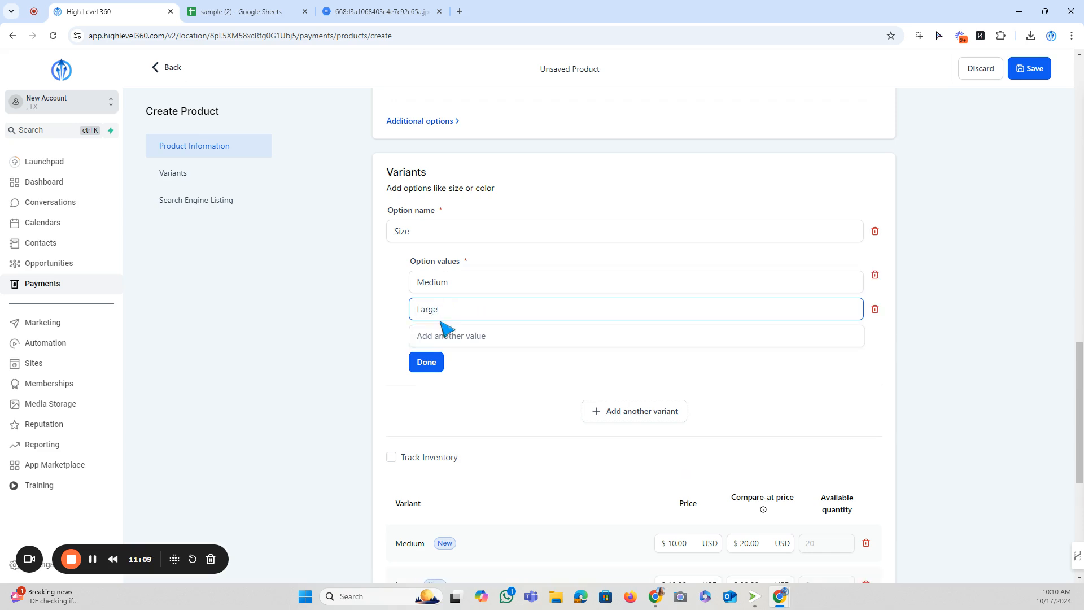
click(434, 334)
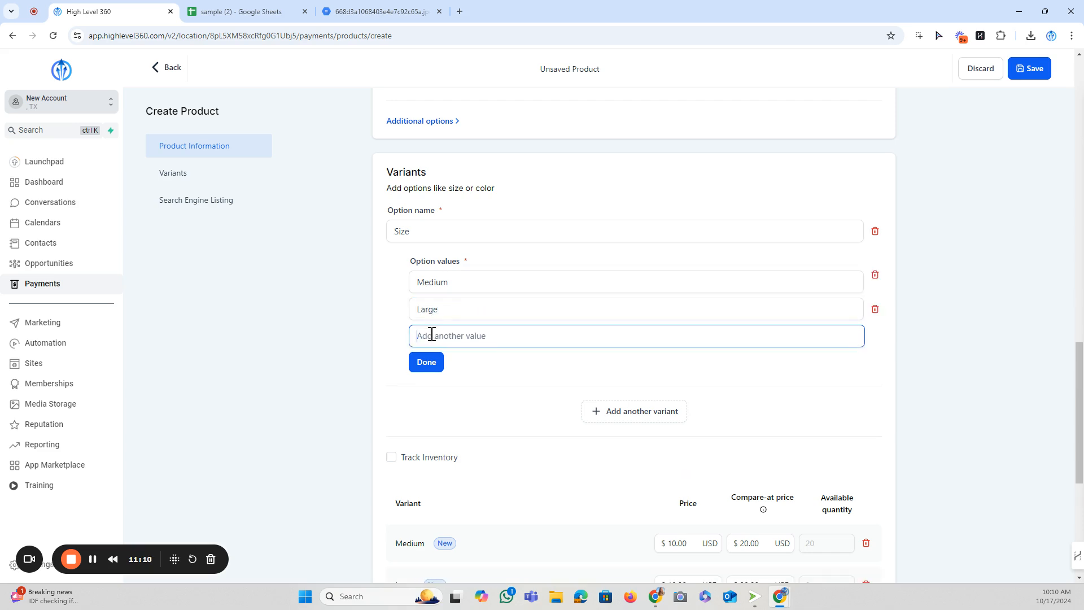
Change the Size variant's option values to Small, Medium and Large, and finish editing it.
click(455, 280)
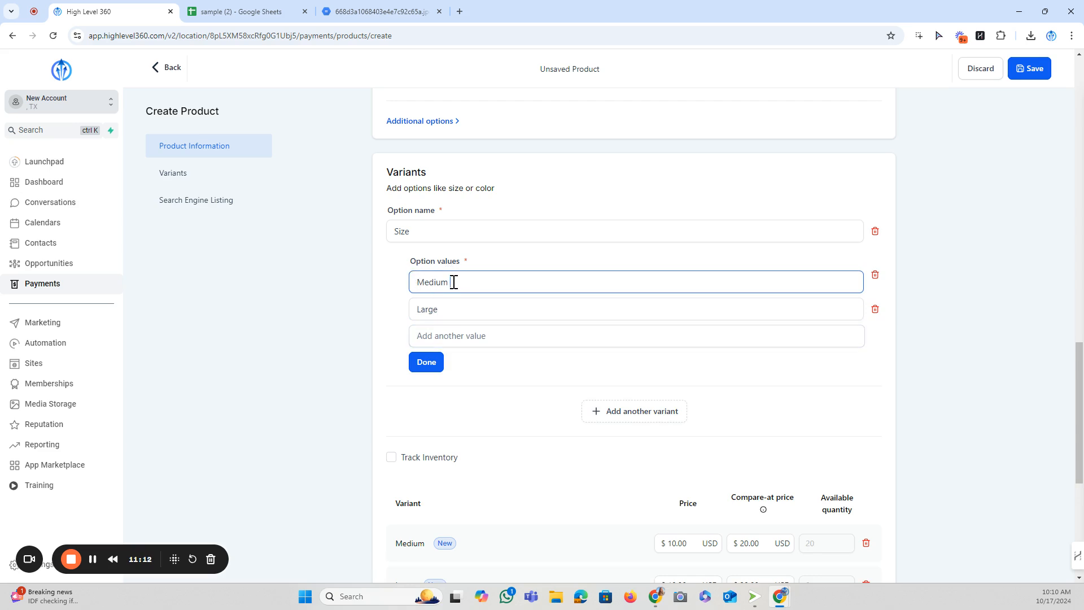
drag(453, 282, 416, 307)
text(SmallMedium)
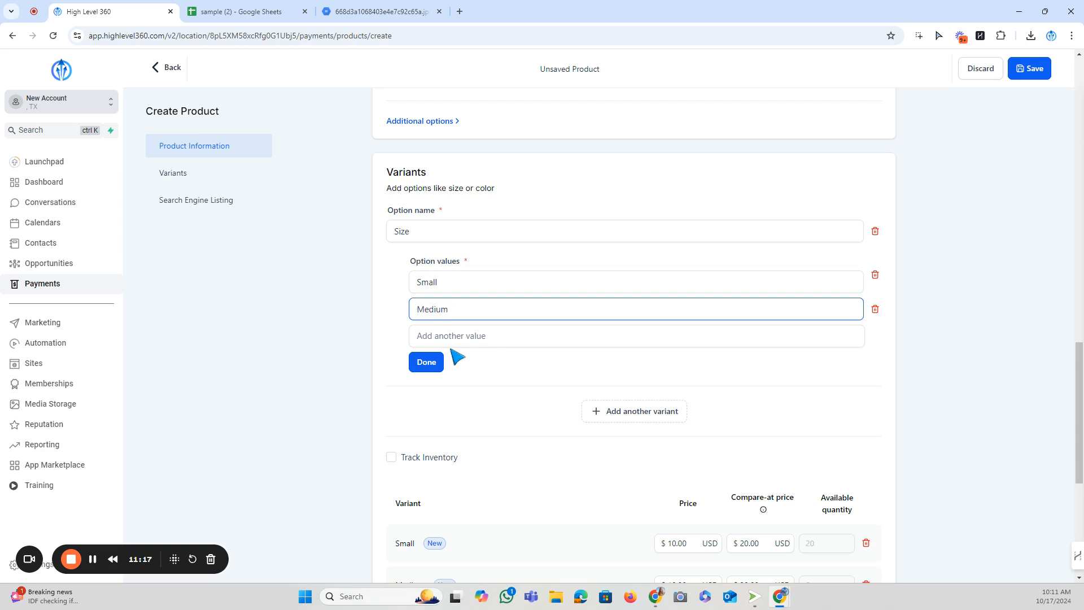
click(459, 333)
text(Large)
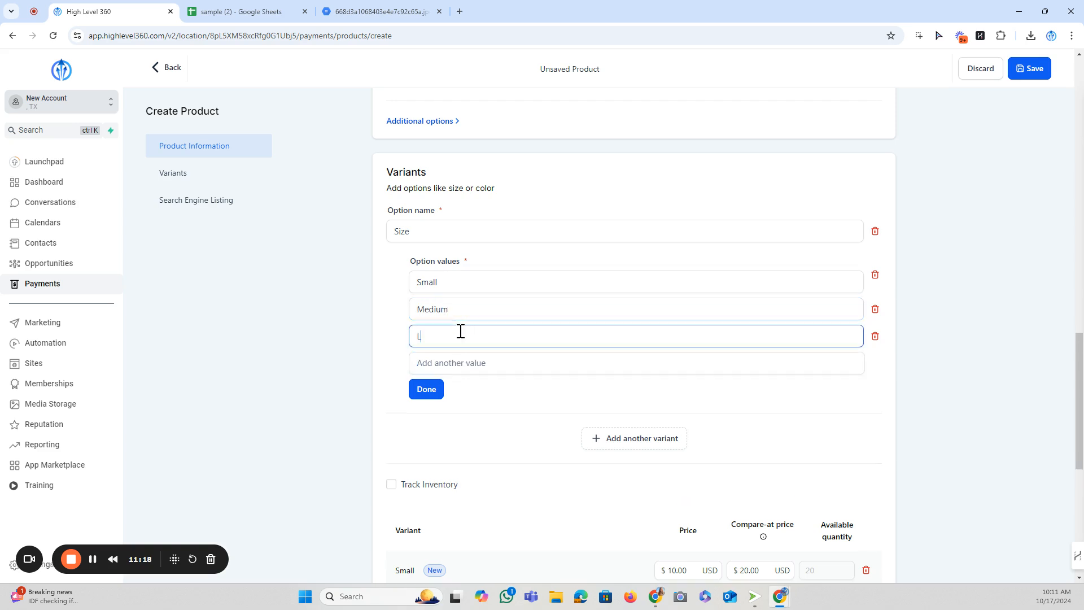
click(426, 389)
Review the Size variant rows, and examine the Option2 Name and Option2 Value columns in the sample Google Sheet.
scroll(435, 390, up, 2)
scroll(500, 342, up, 1)
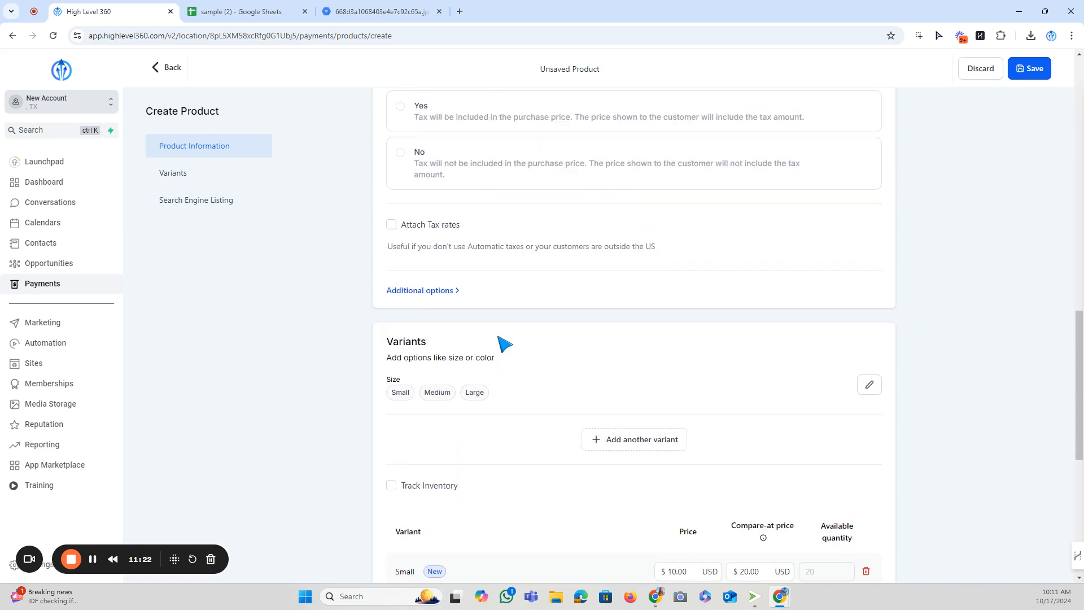
scroll(410, 359, down, 1)
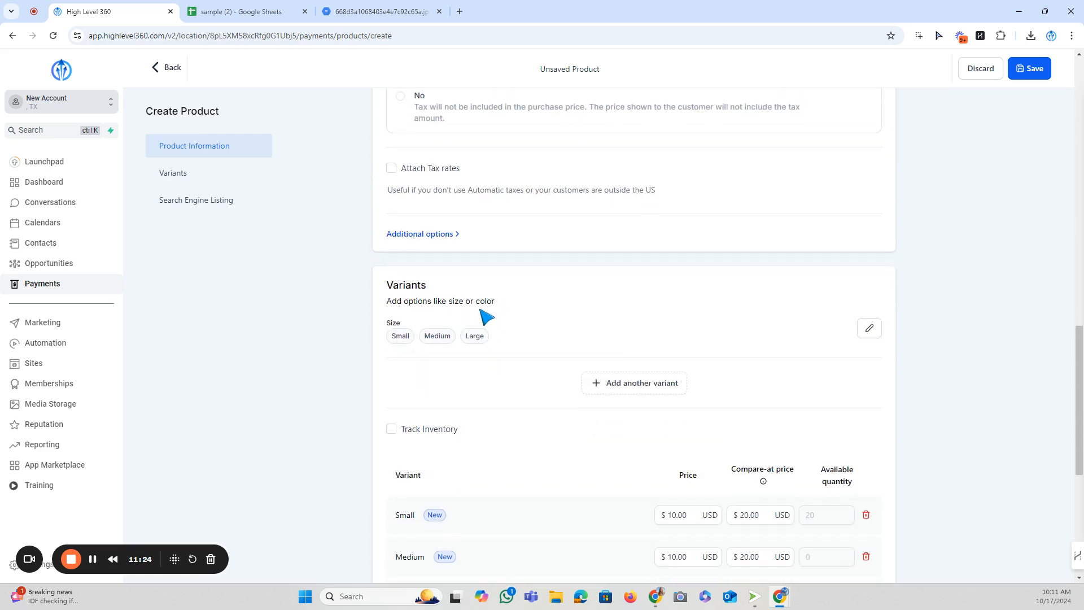
scroll(677, 350, down, 1)
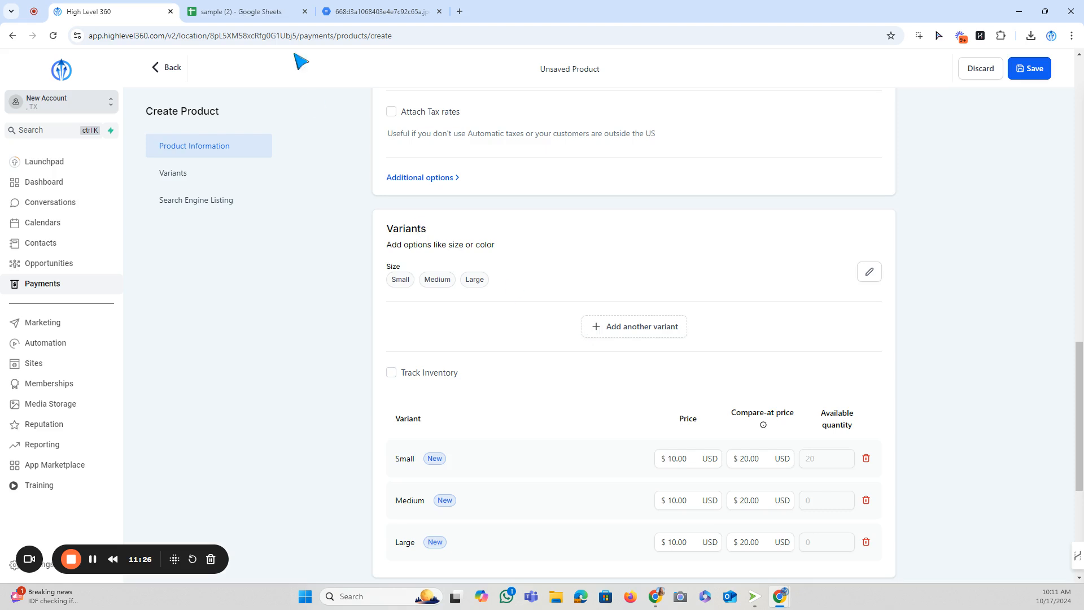
click(273, 10)
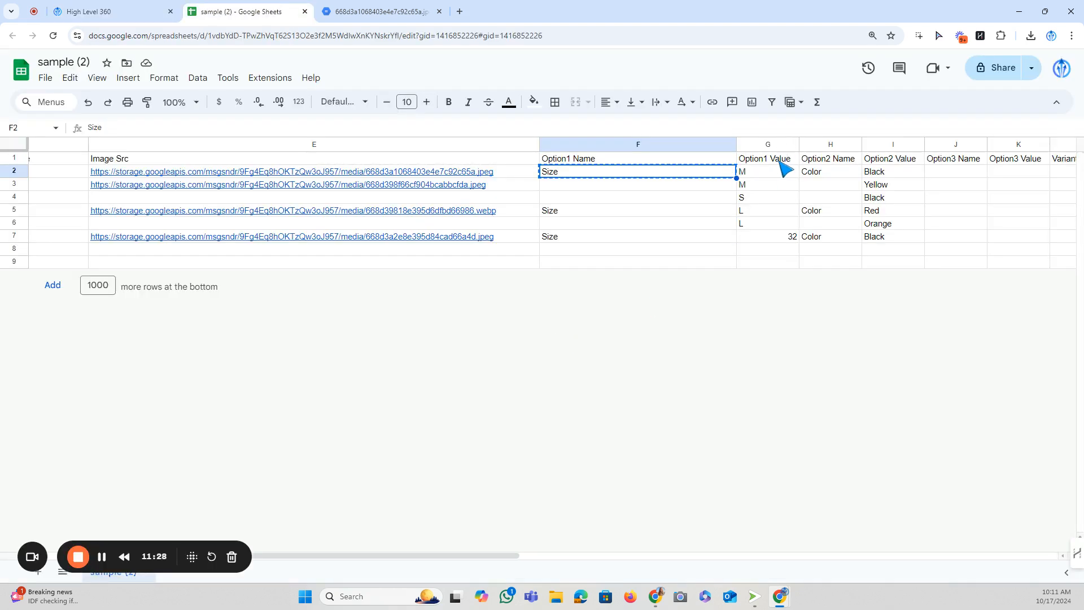
click(829, 164)
drag(428, 556, 588, 546)
click(390, 171)
click(391, 187)
click(389, 220)
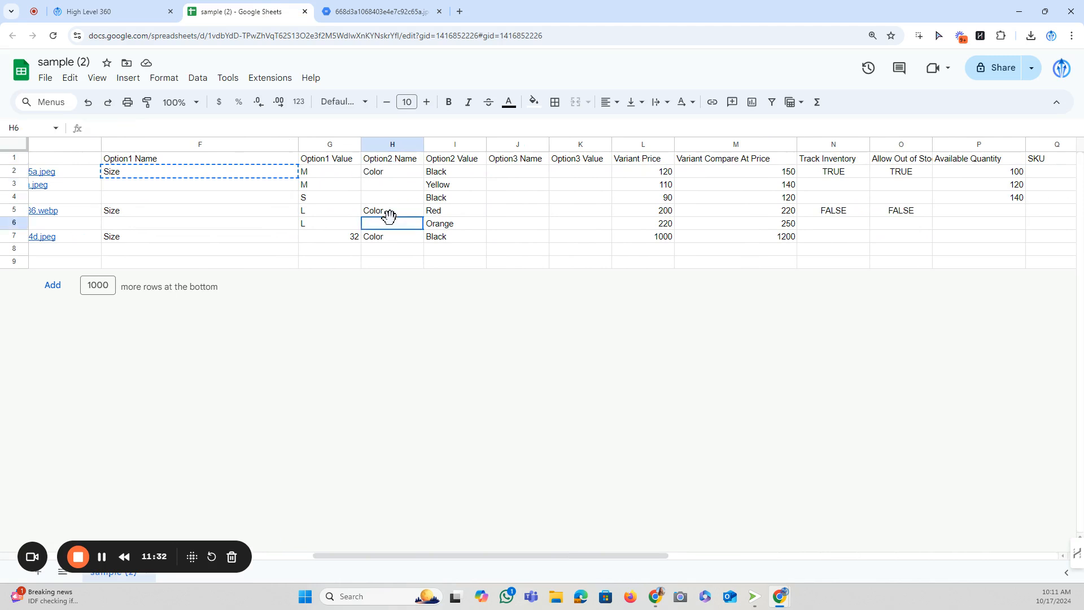
click(402, 162)
Return to the High Level 360 product form and add another variant with the option name Color.
click(131, 9)
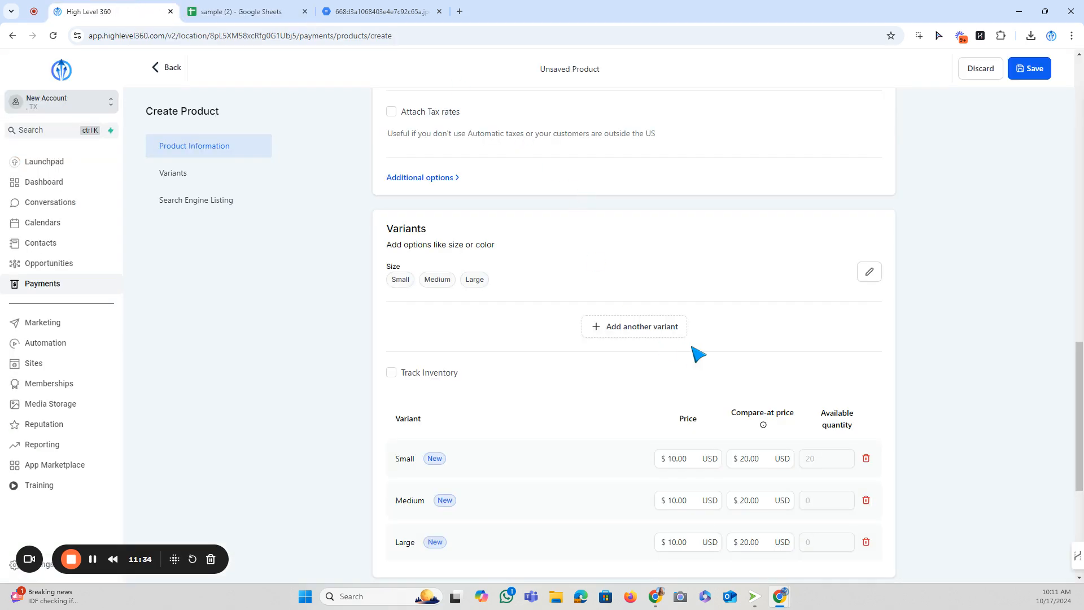
click(646, 330)
click(449, 347)
text(C)
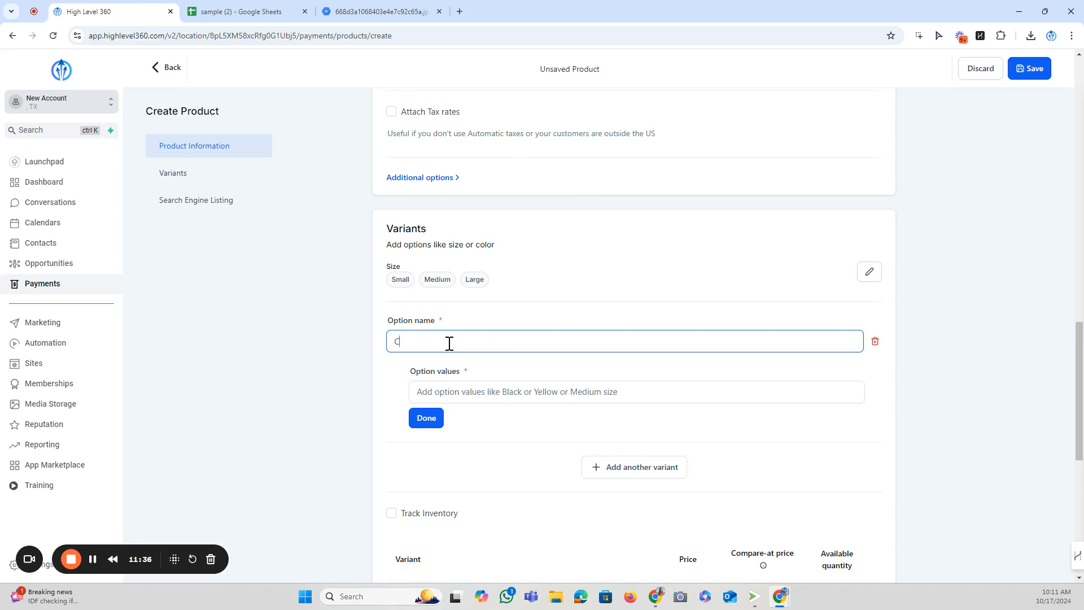
text(olor)
Enter Red, Orange and Yellow as the Color variant's option values and finish editing it.
click(468, 401)
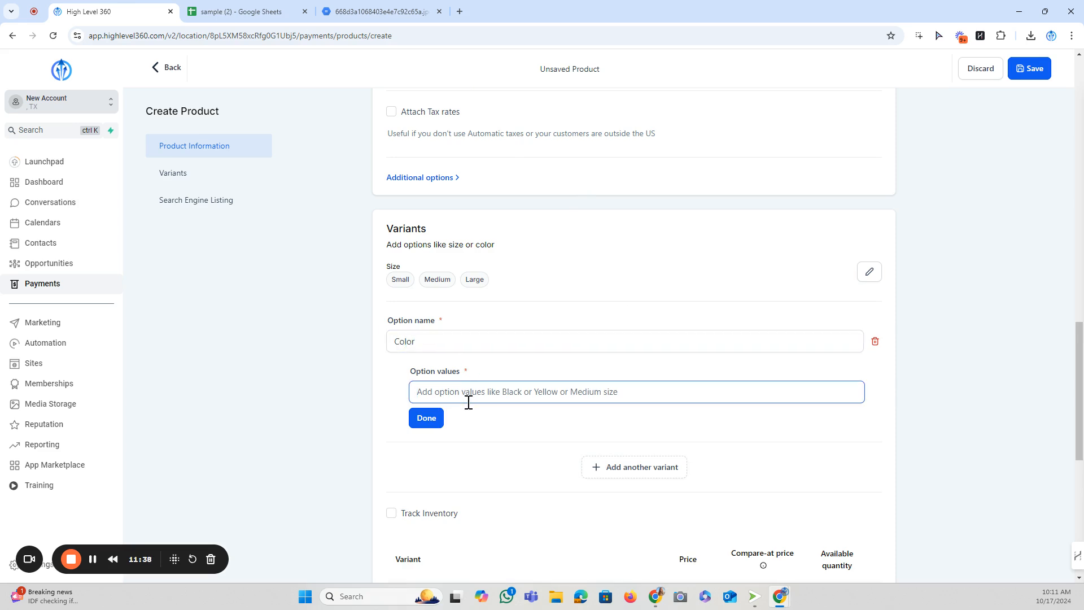
text(Red)
click(466, 420)
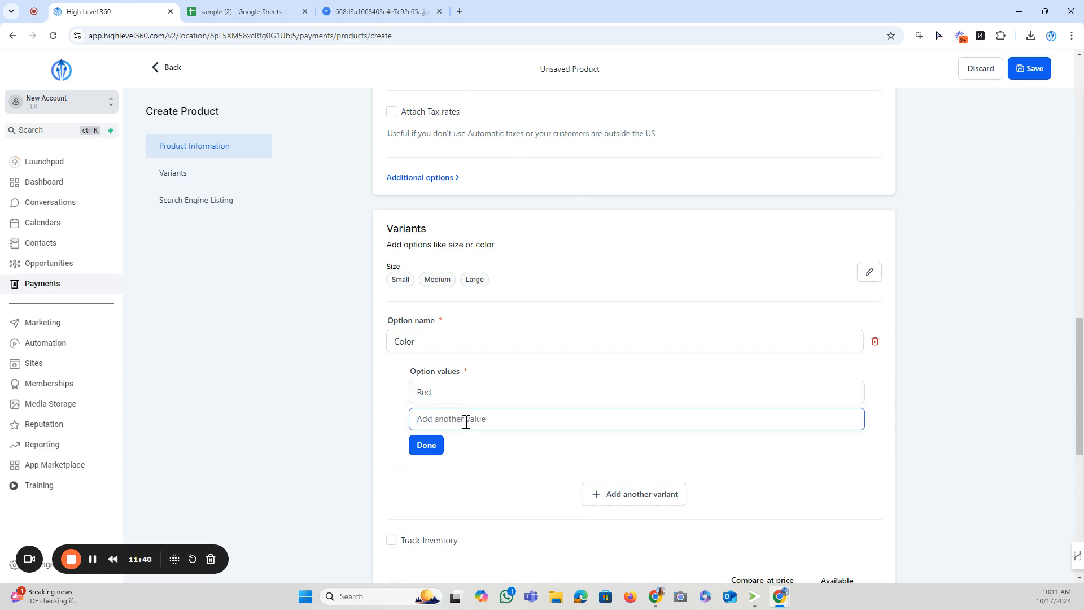
text(Or)
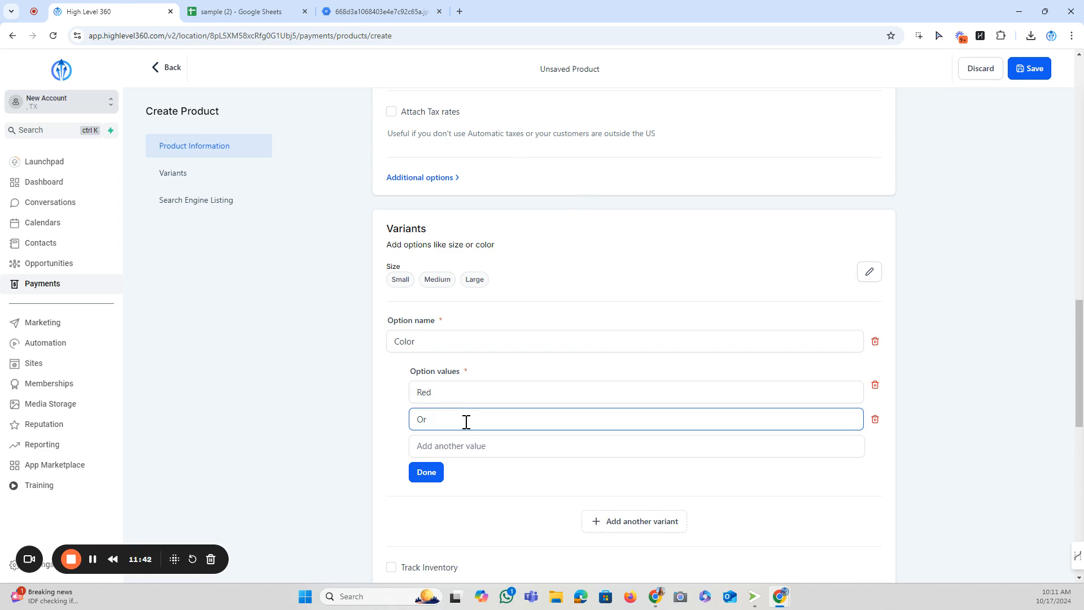
text(ange)
click(459, 445)
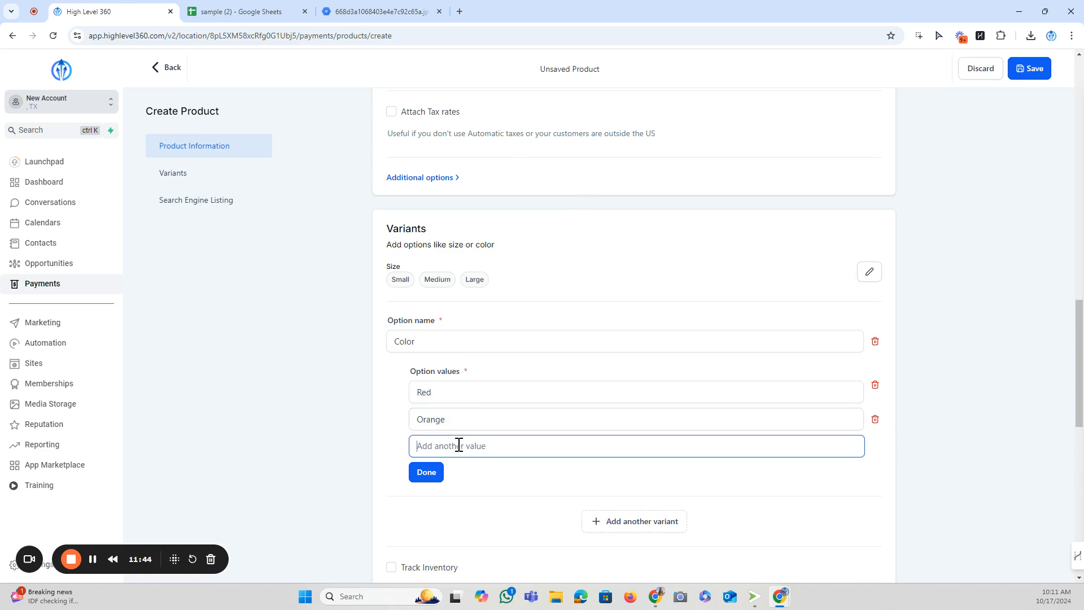
text(Yellow)
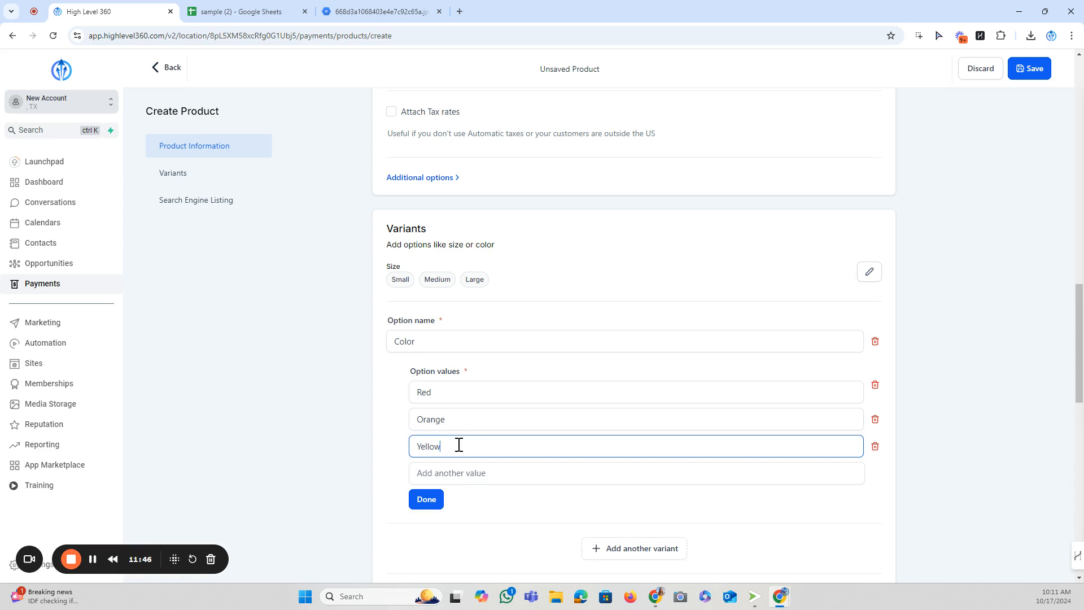
click(428, 501)
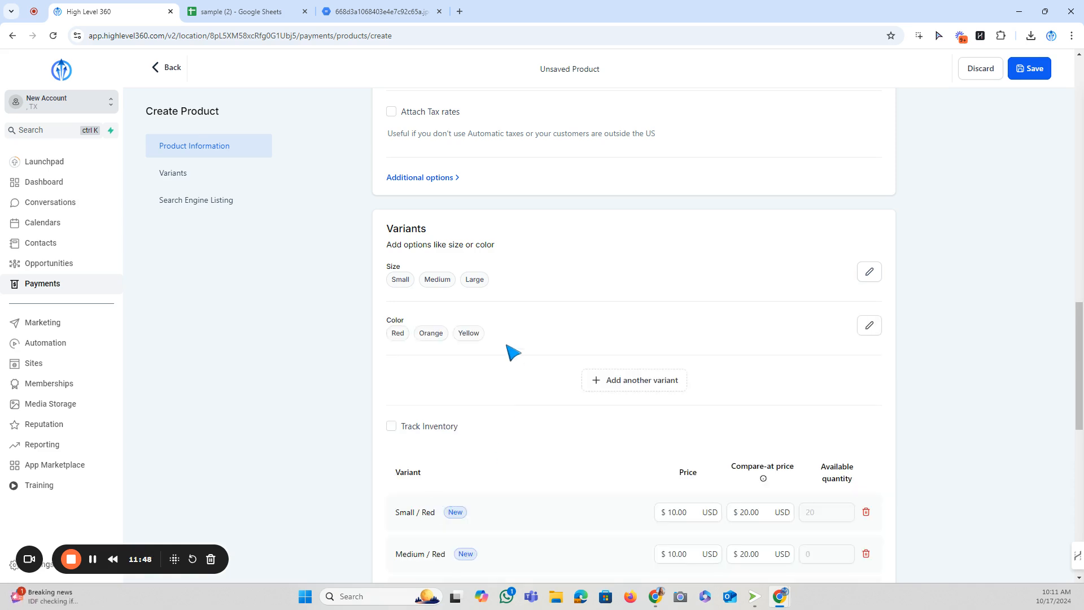
Add a third variant to the product with the option name Type.
scroll(510, 351, down, 1)
scroll(586, 321, down, 1)
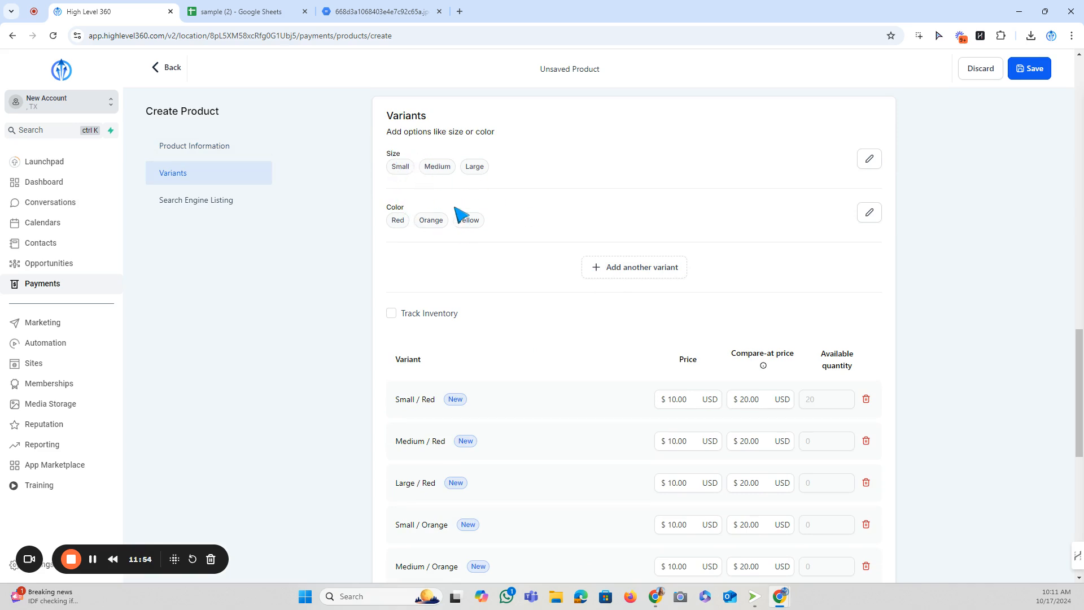
scroll(522, 303, up, 4)
scroll(542, 309, down, 4)
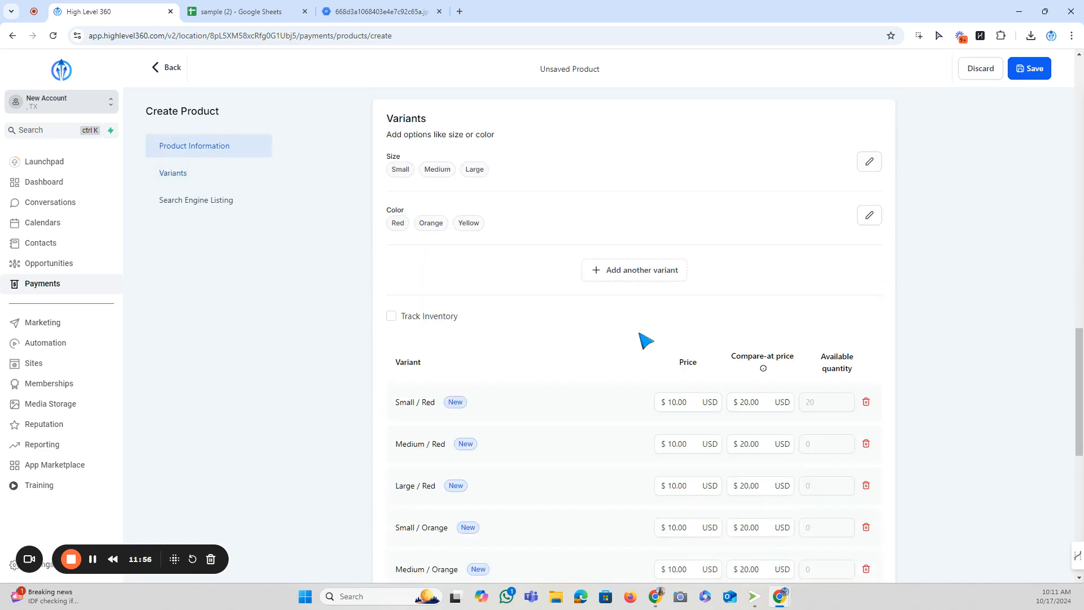
click(618, 273)
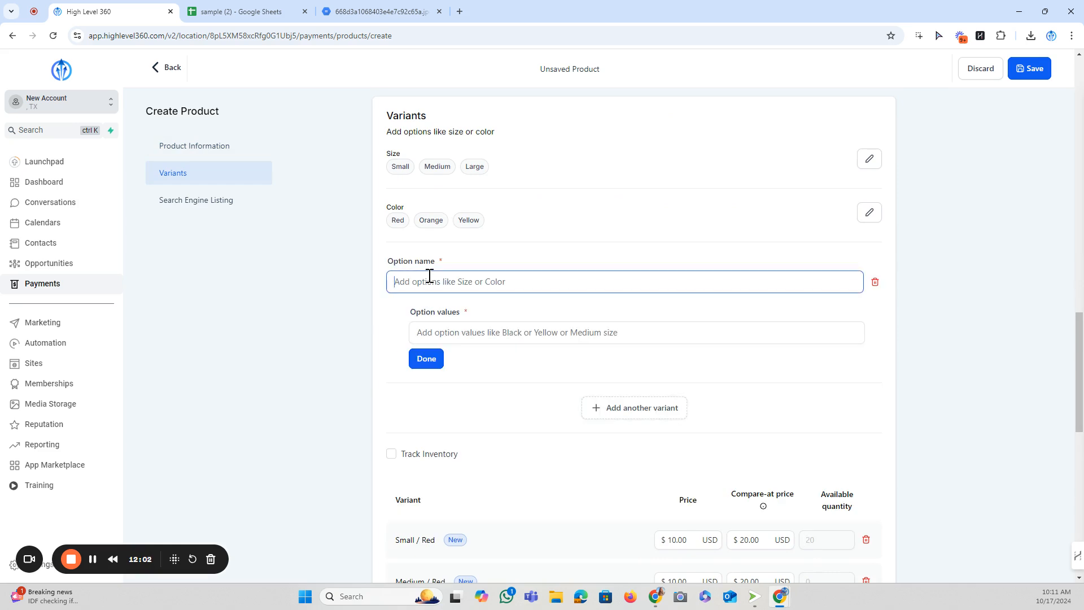
text(Le)
key(BackSpace)
key(BackSpace)
text(Ty)
Enter Long Sleeve, Short Sleeve and Tank Top as the Type variant's option values and finish editing it.
click(432, 324)
text(Long)
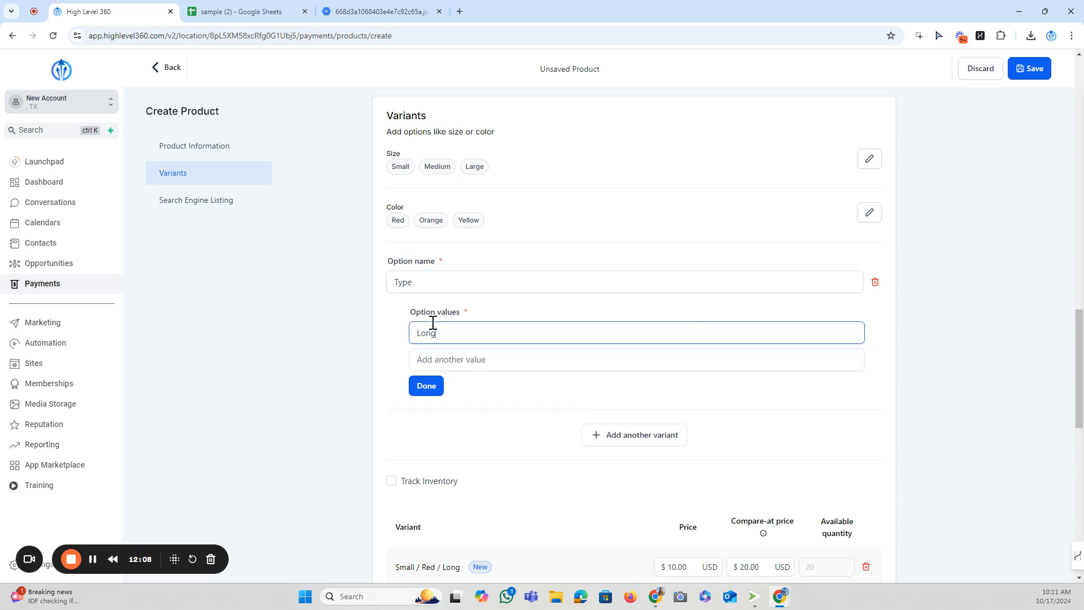
text( Sleeve)
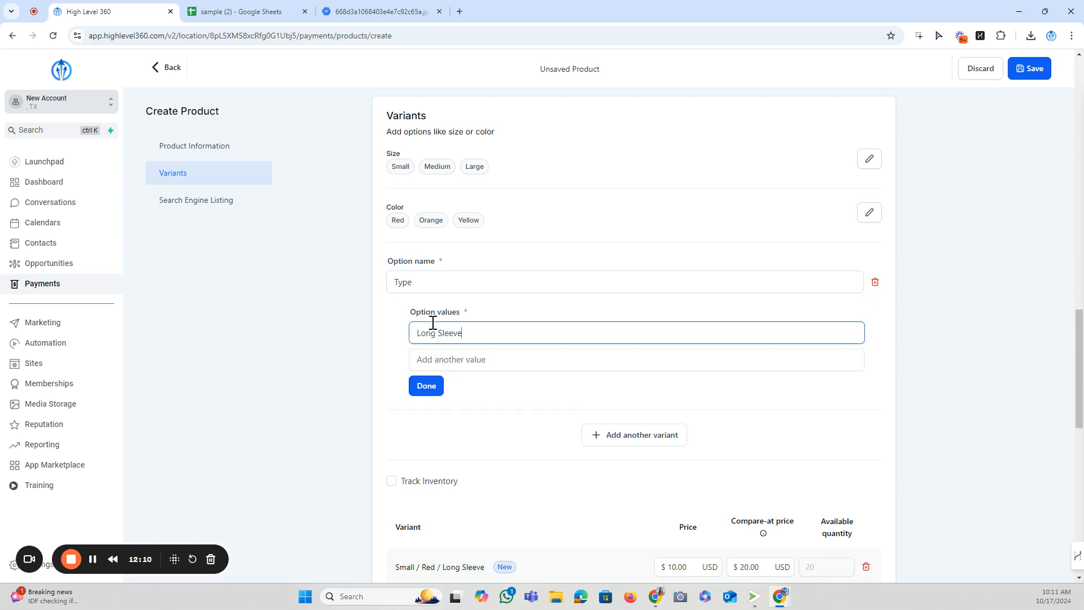
click(495, 359)
text(Short Sleeve)
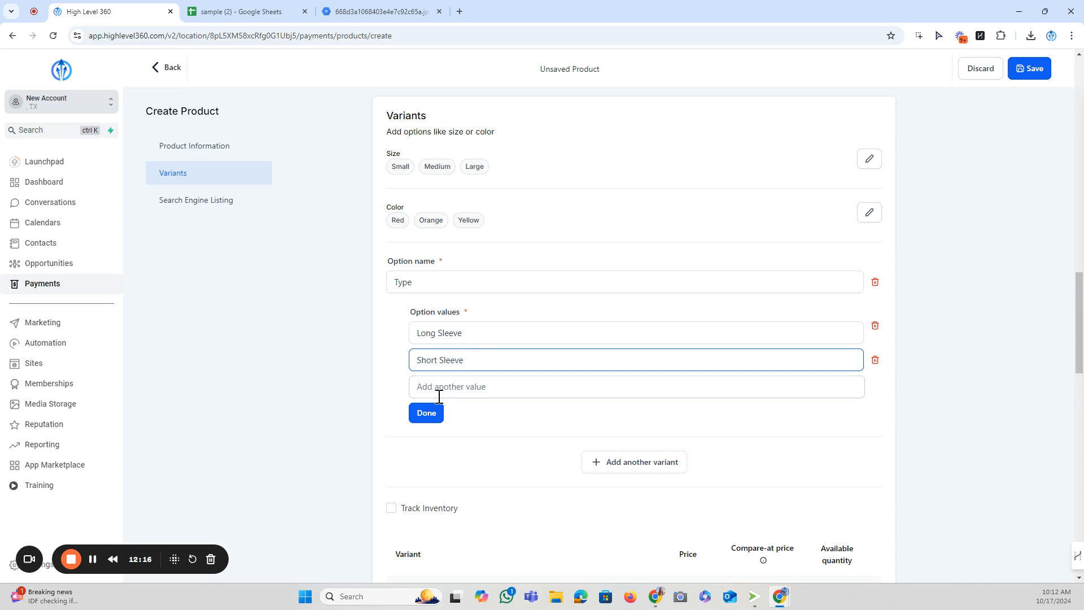
click(440, 385)
text(Tank Top)
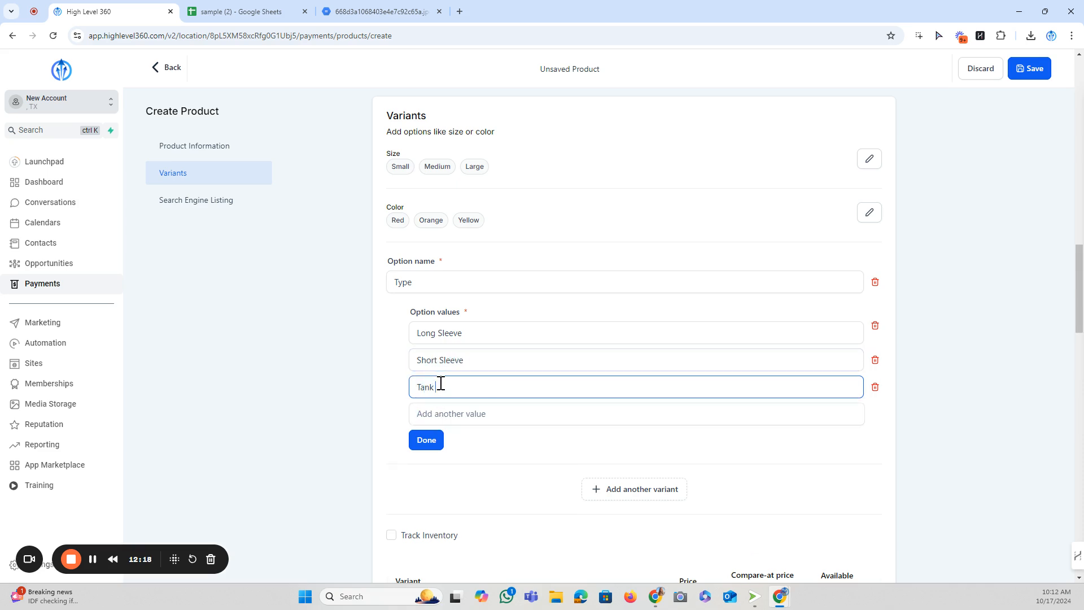
click(438, 446)
Review the tax settings and the list of size, color and type combinations with their price, compare-at price and available quantity fields.
scroll(719, 291, up, 3)
scroll(580, 344, down, 2)
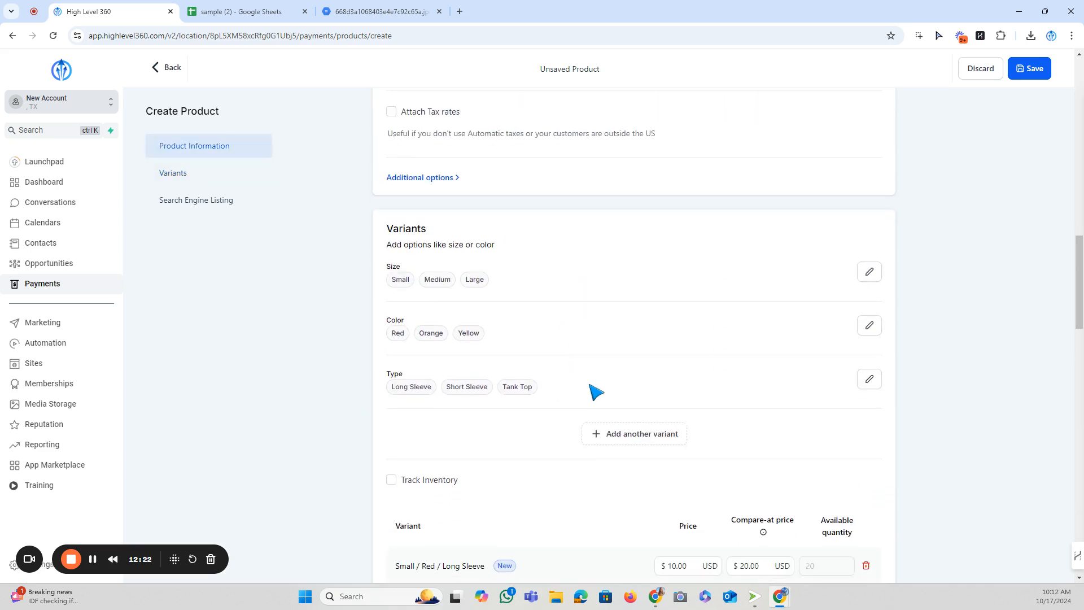
scroll(588, 394, up, 5)
scroll(578, 411, up, 2)
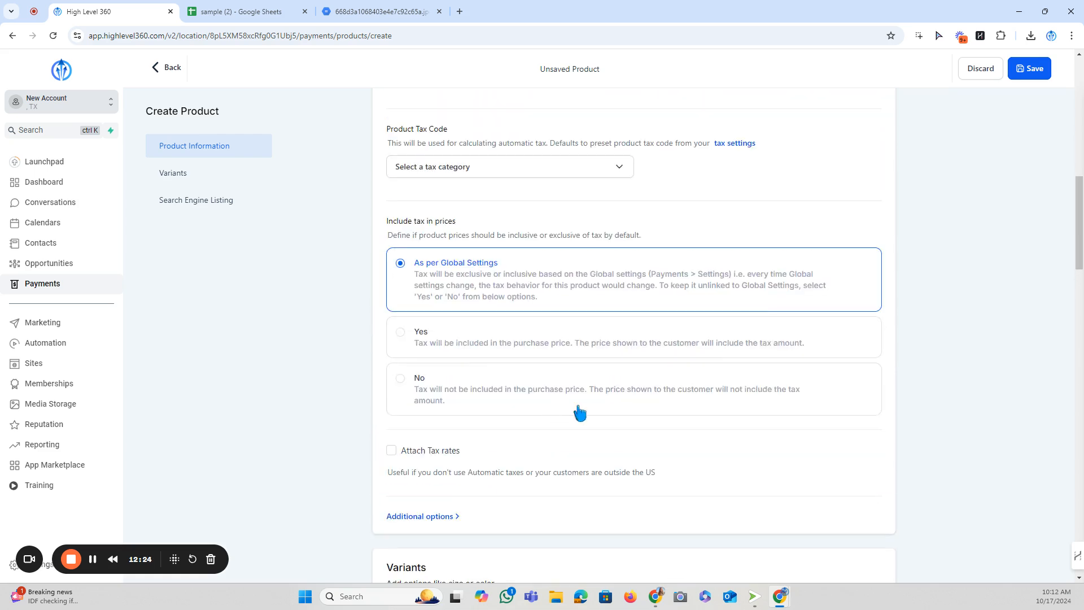
scroll(620, 408, down, 2)
scroll(619, 407, up, 3)
scroll(621, 410, up, 1)
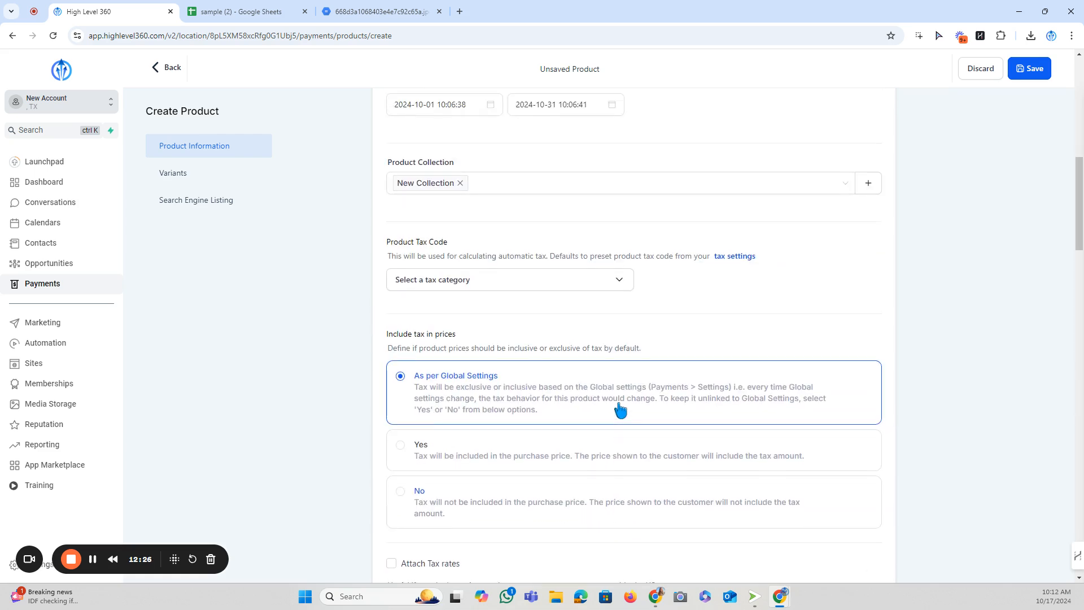
scroll(620, 410, down, 14)
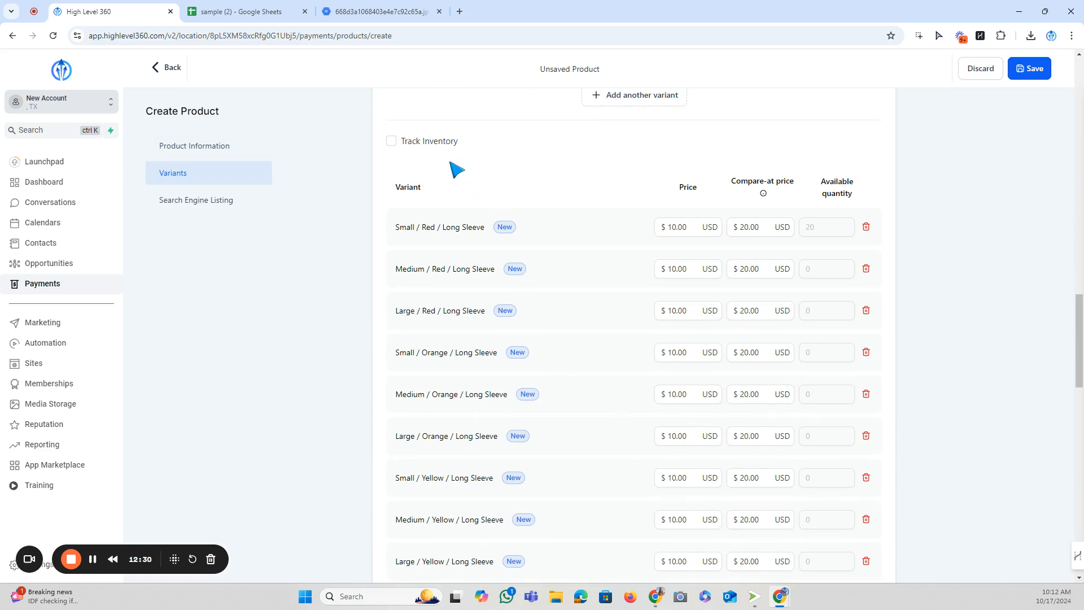
scroll(489, 220, down, 1)
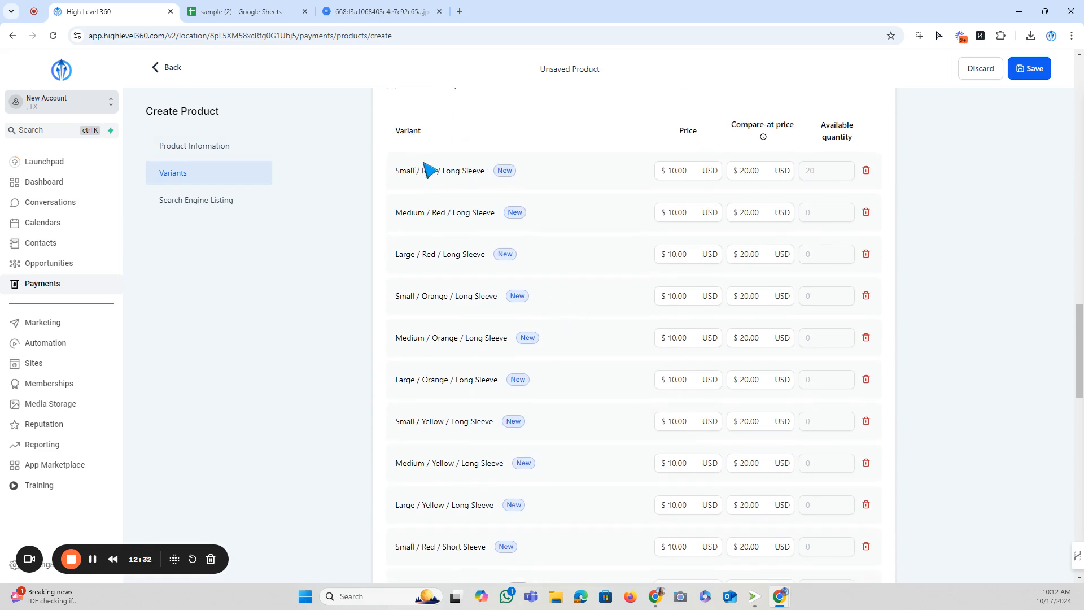
click(708, 171)
scroll(709, 170, down, 1)
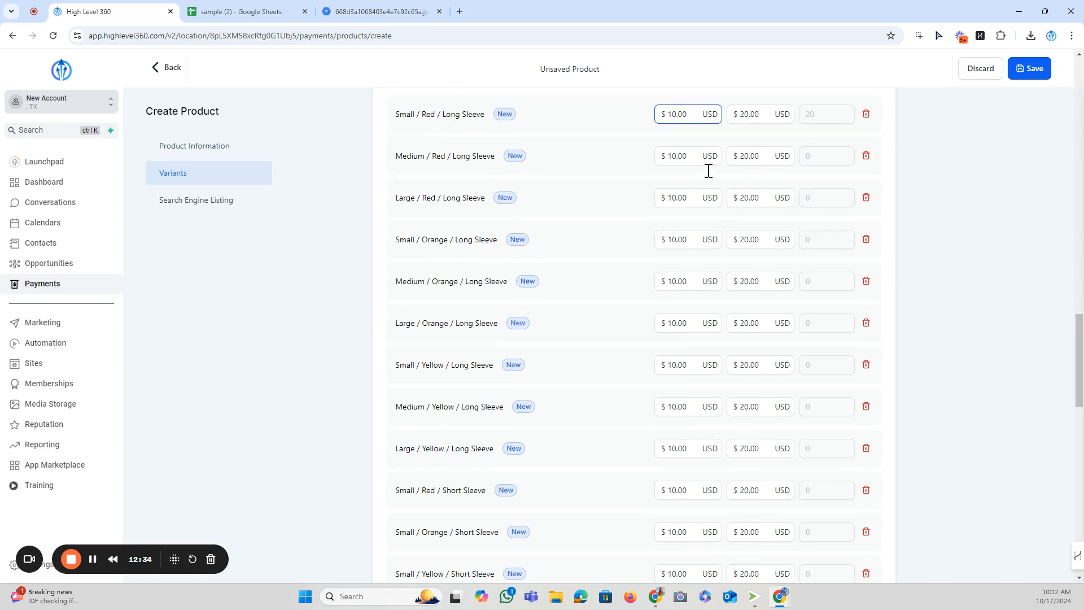
scroll(706, 170, up, 1)
click(623, 134)
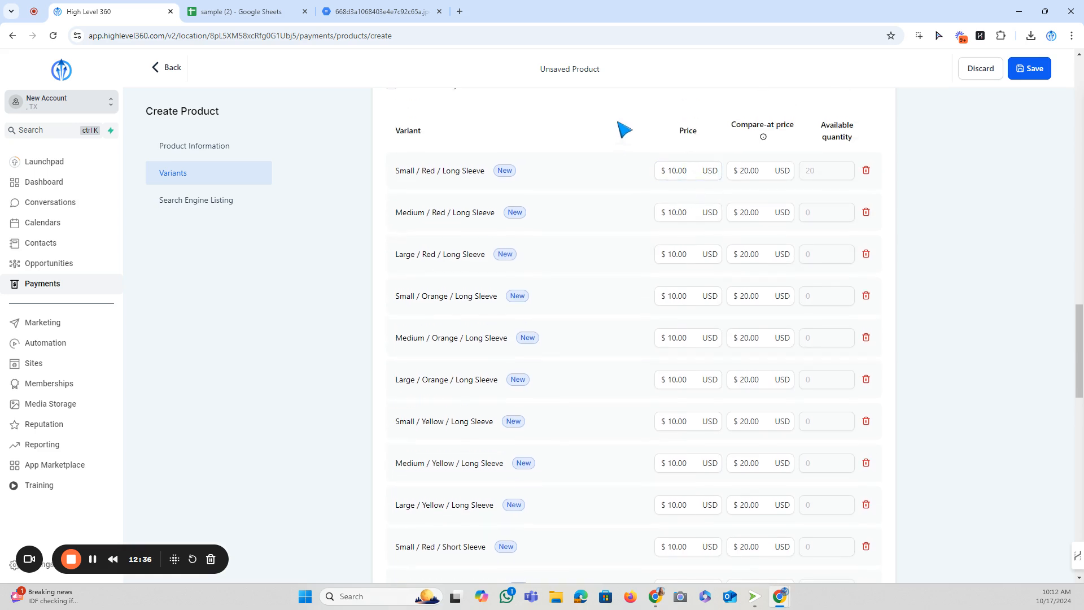
Set the Medium / Red / Long Sleeve variant's price to 15.00 USD and its compare-at price to 25.00 USD.
drag(398, 169, 467, 169)
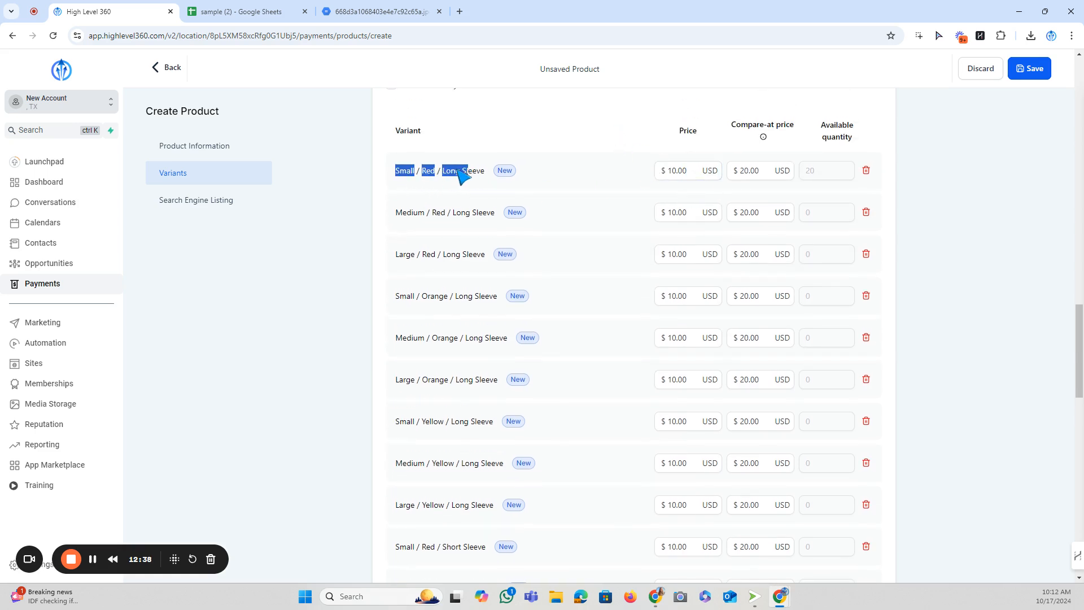
click(396, 169)
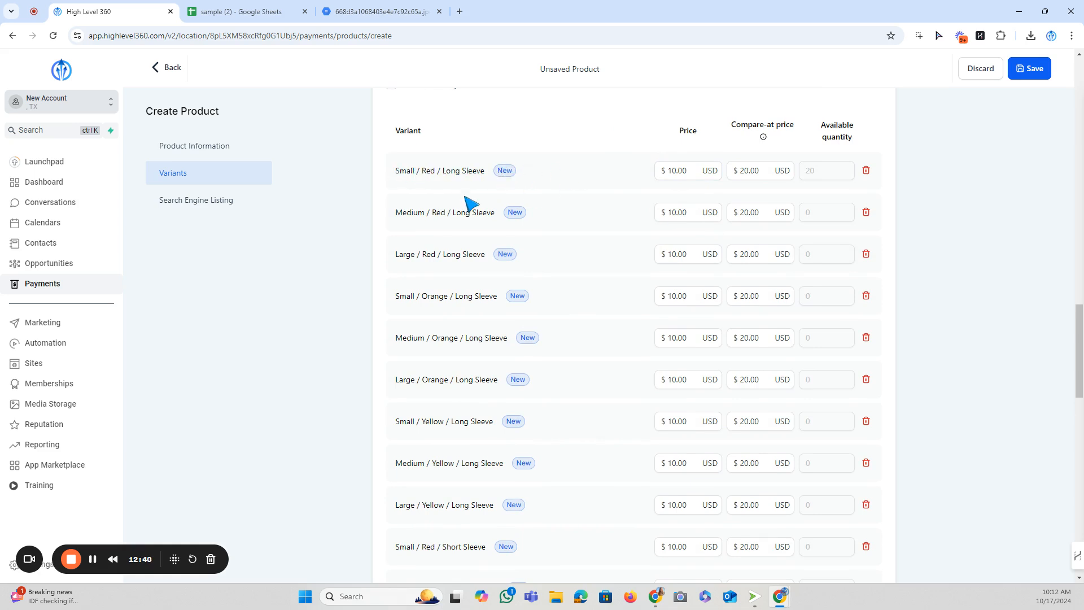
scroll(503, 215, down, 1)
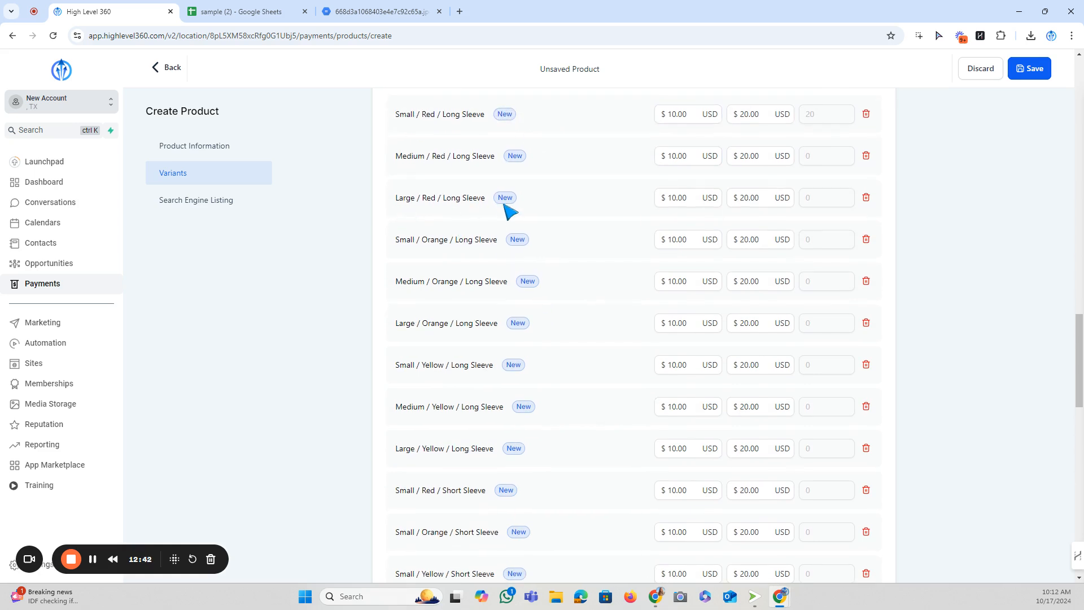
scroll(670, 232, up, 1)
click(688, 217)
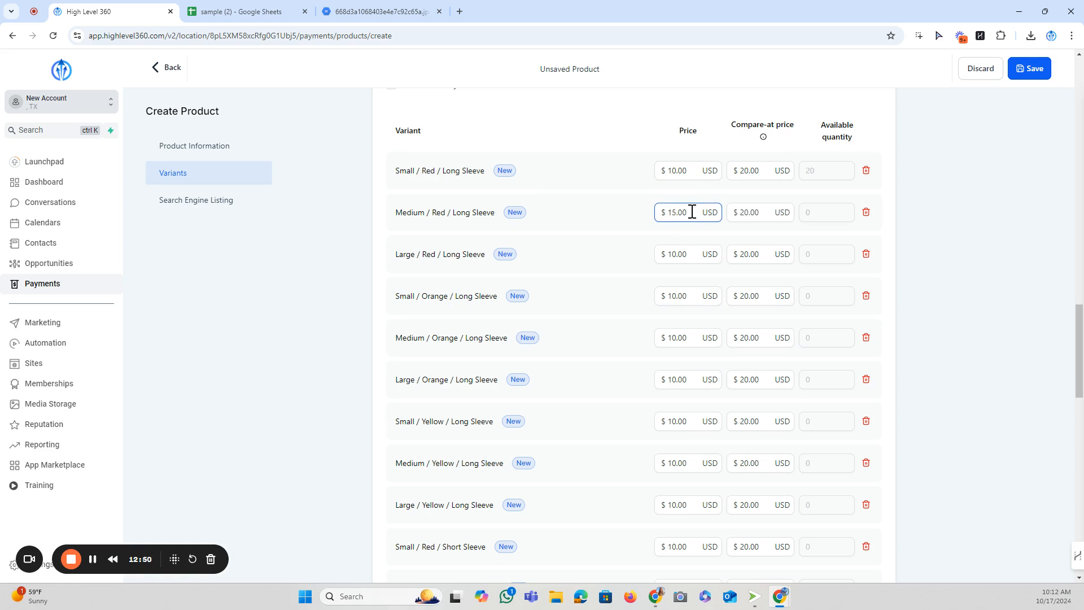
drag(749, 210, 744, 209)
text(5)
Set the Large / Red / Long Sleeve variant's price to 20.00 USD and its compare-at price to 30.00 USD.
click(691, 250)
drag(679, 251, 664, 252)
text(20)
click(744, 252)
click(682, 170)
Turn on inventory tracking for the product's variants.
scroll(697, 200, up, 1)
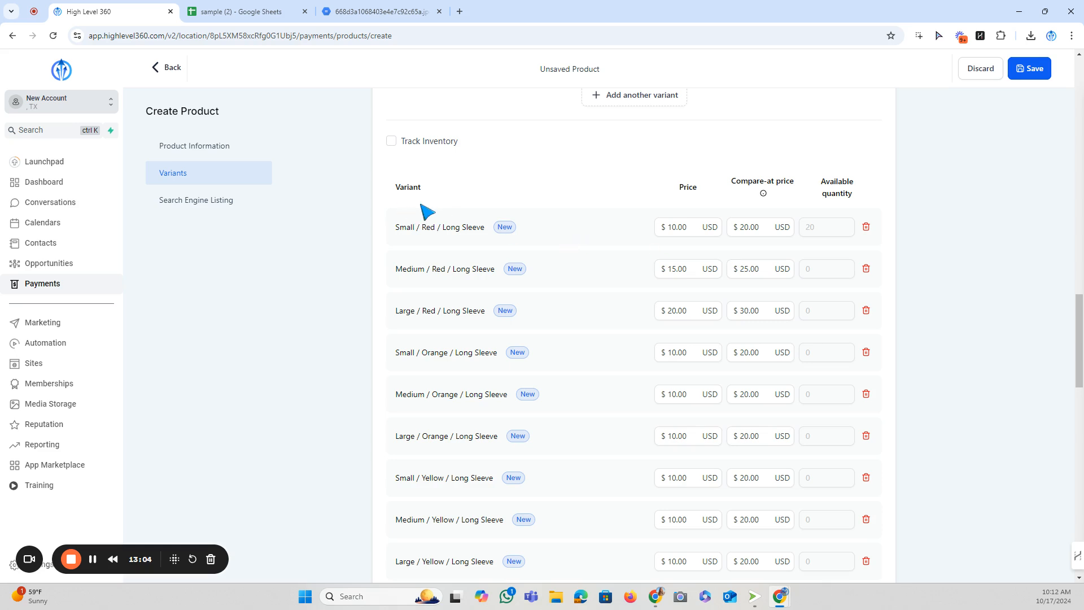
scroll(501, 351, down, 18)
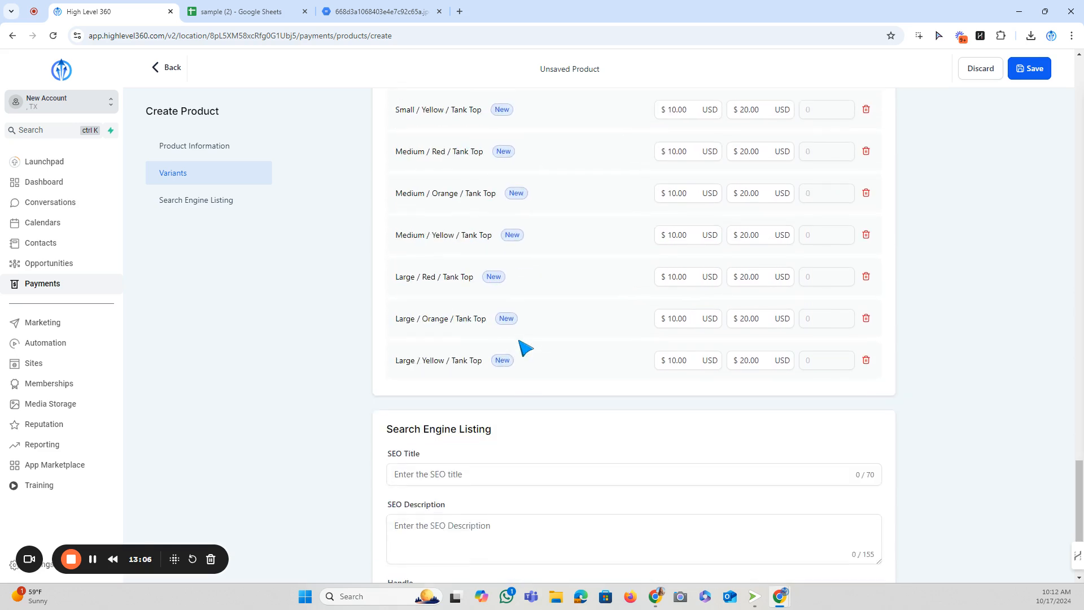
scroll(527, 351, up, 15)
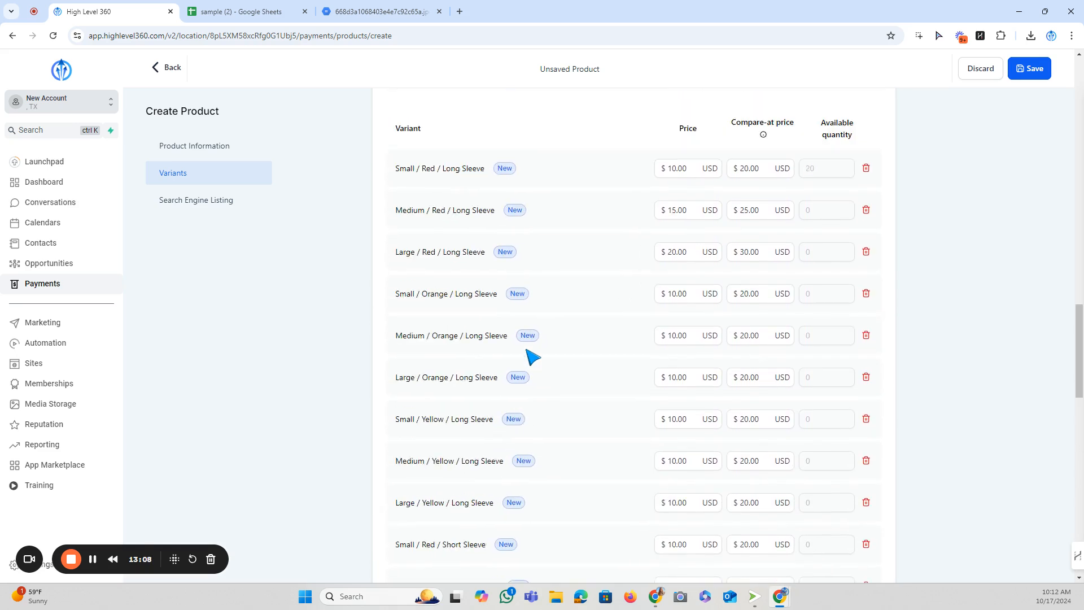
click(390, 262)
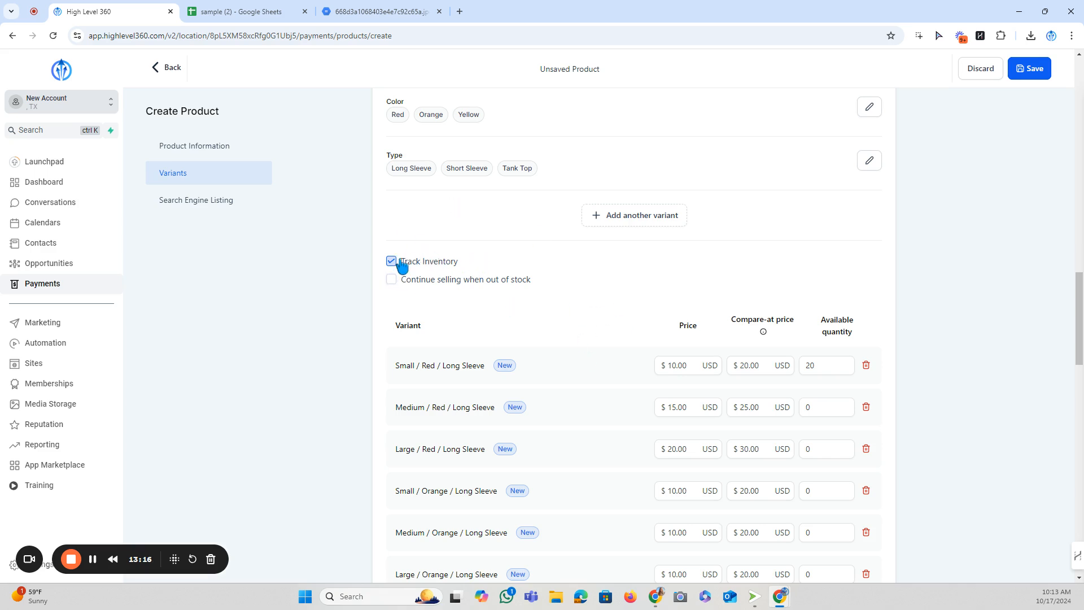
Set the Long Sleeve variants' available quantities to 25 for Medium / Red, 10 for Large / Red and 5 for Small / Orange.
scroll(818, 273, down, 2)
click(832, 248)
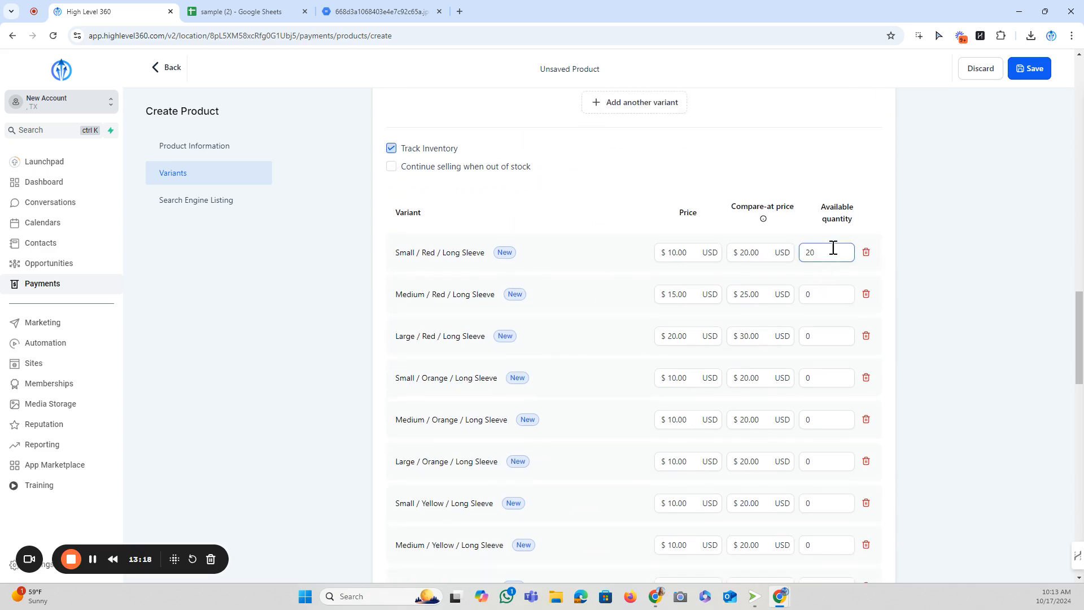
scroll(827, 258, down, 1)
click(832, 233)
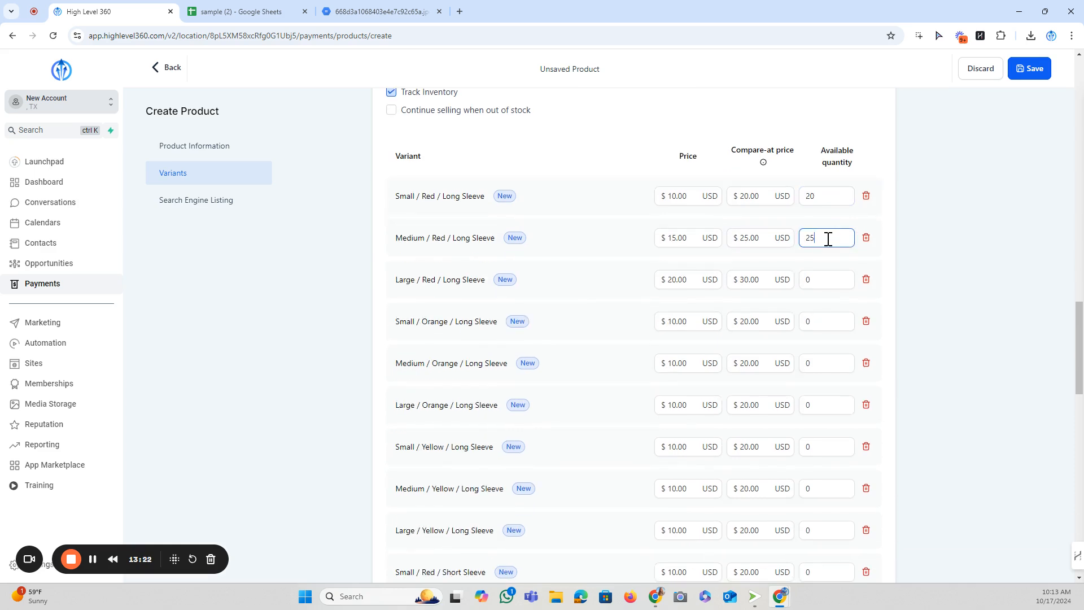
click(837, 279)
click(802, 322)
Examine the remaining variant rows and the search engine listing's SEO title, SEO description and handle fields.
scroll(687, 328, down, 9)
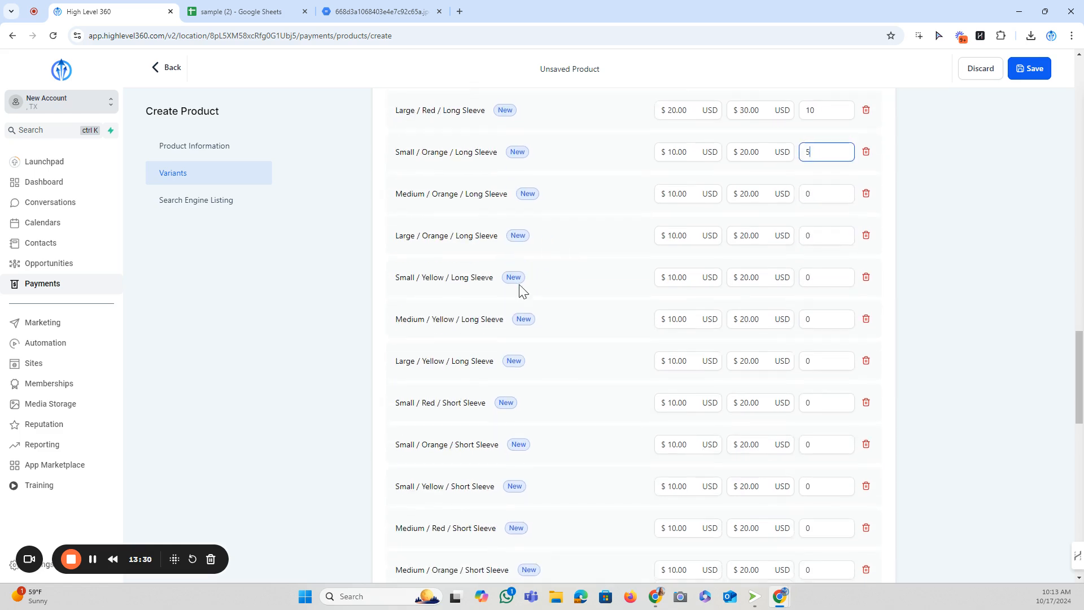
scroll(763, 307, down, 8)
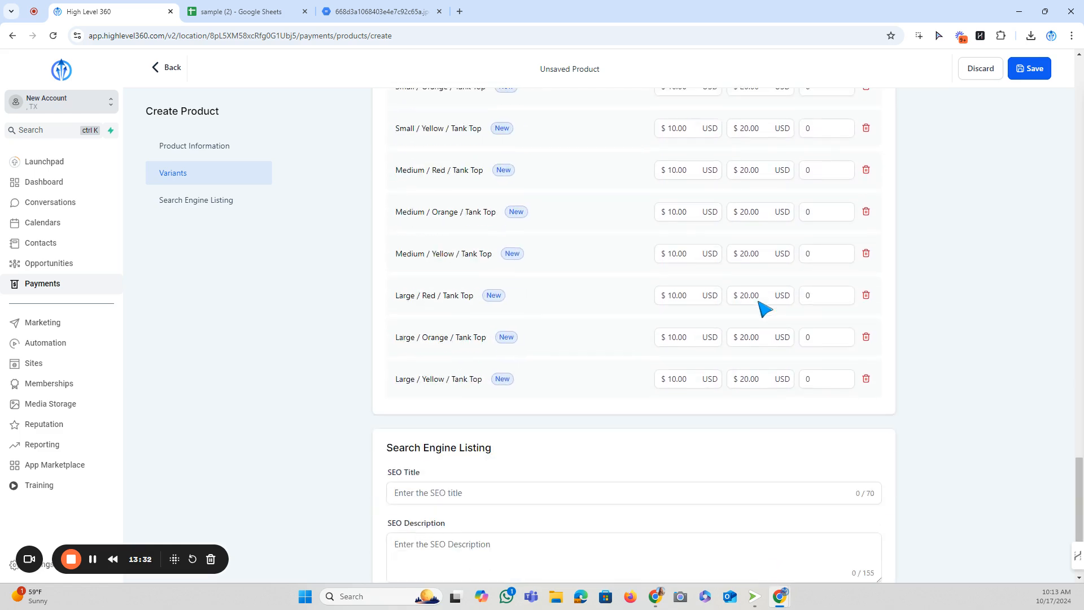
scroll(591, 291, down, 1)
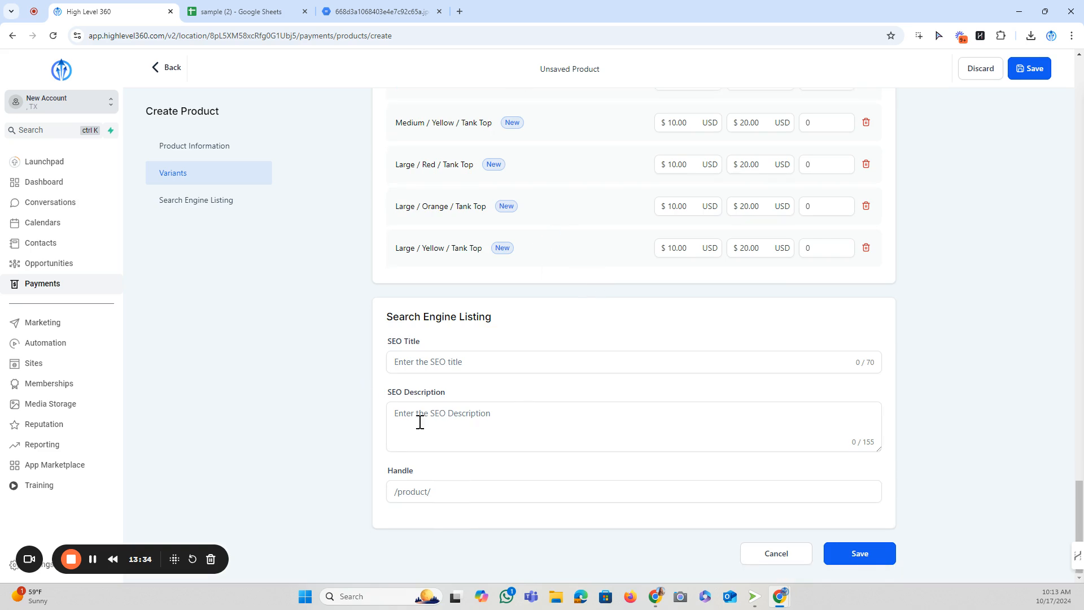
click(413, 353)
scroll(513, 355, up, 5)
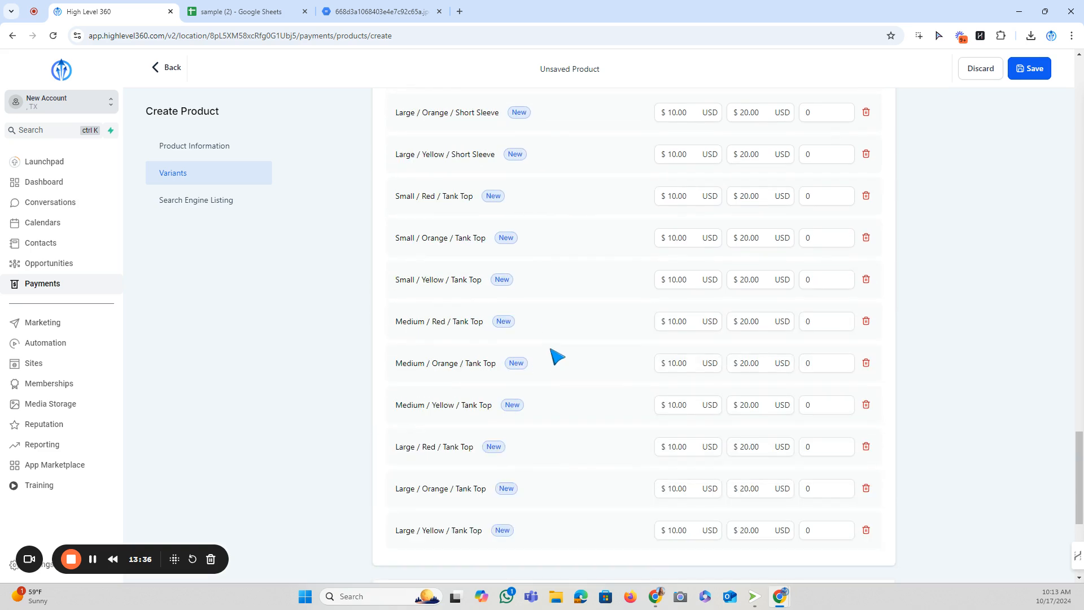
scroll(555, 356, down, 5)
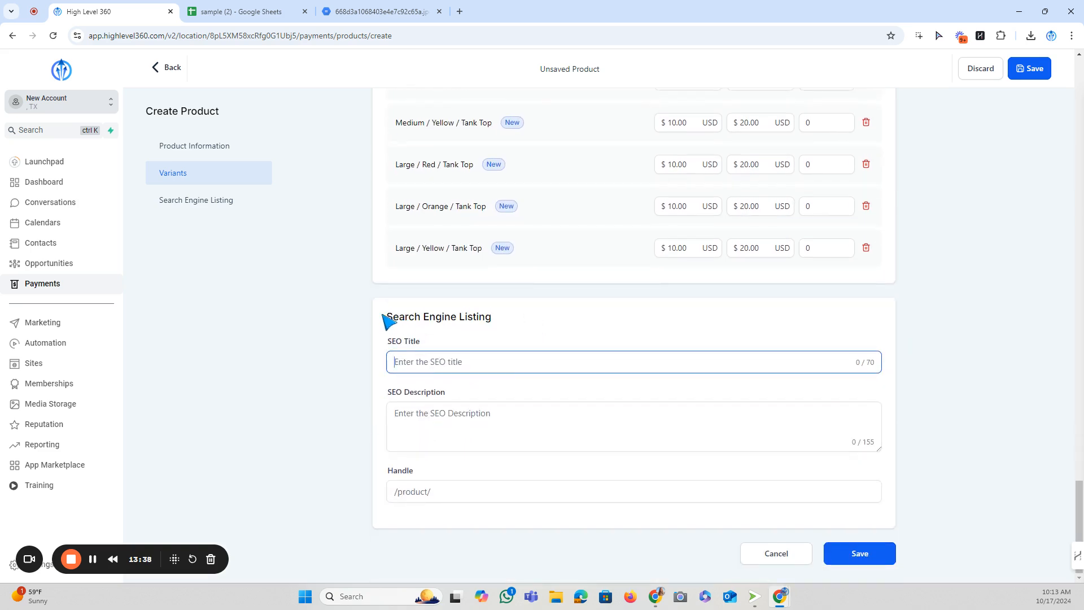
drag(386, 316, 496, 316)
click(522, 324)
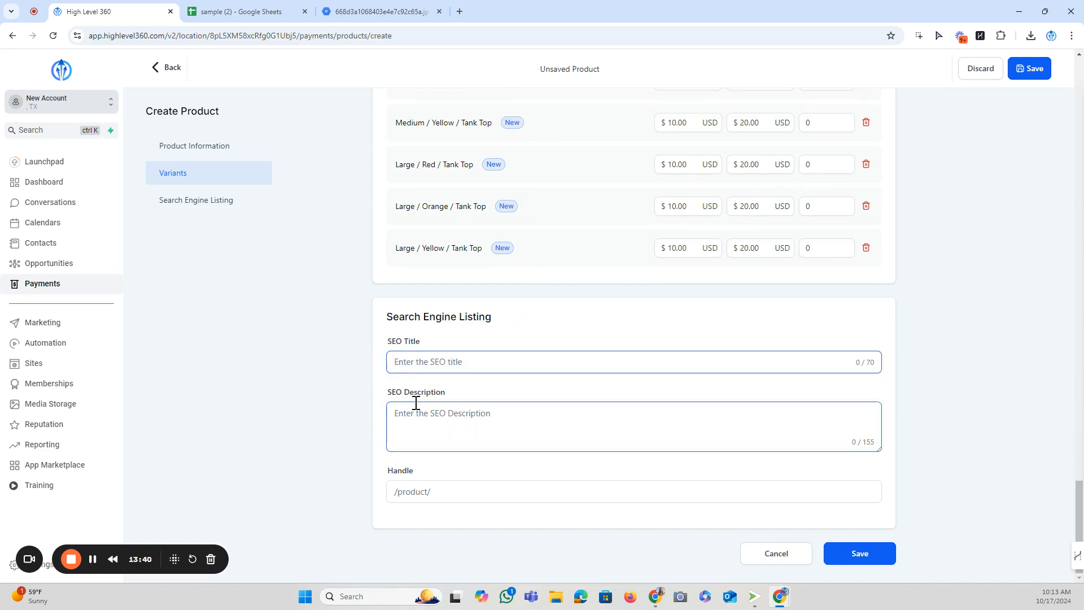
drag(414, 391, 409, 419)
click(464, 491)
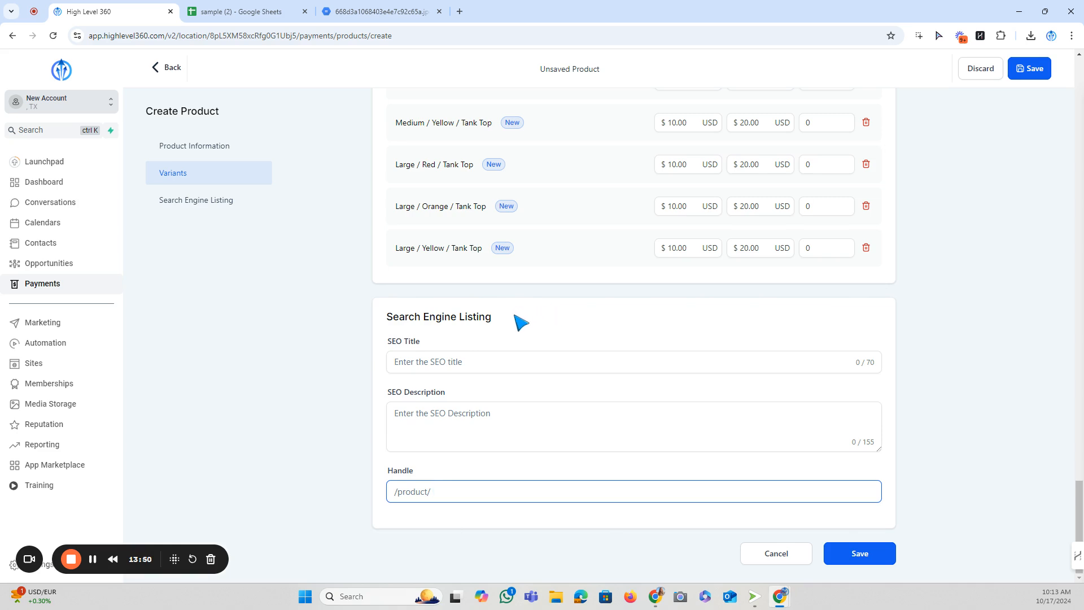
click(417, 364)
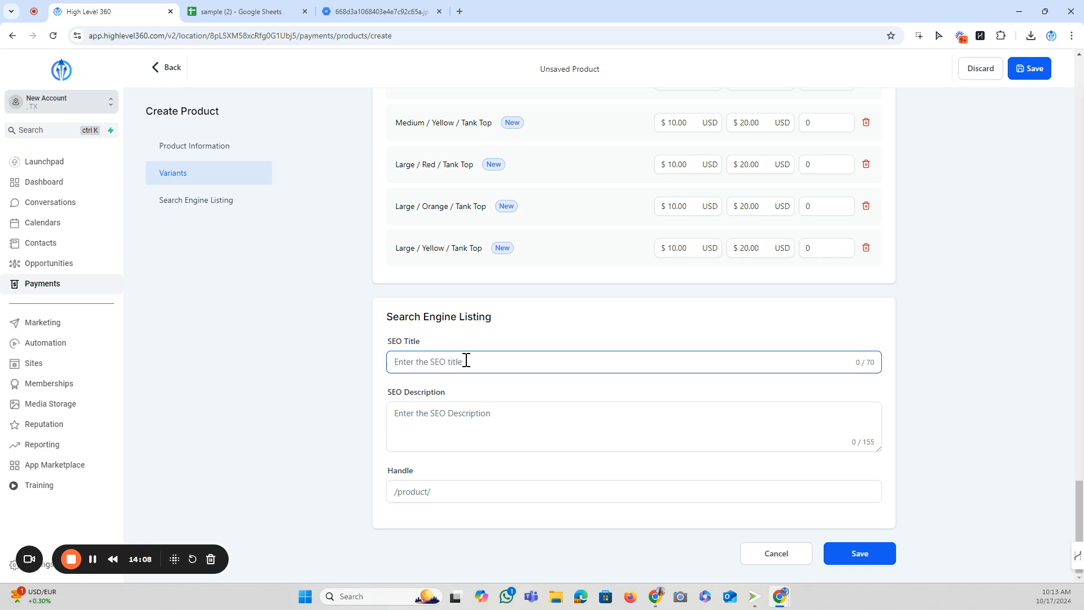
Check the variant rows and tax settings once more and save the T-shirt product.
scroll(689, 331, up, 5)
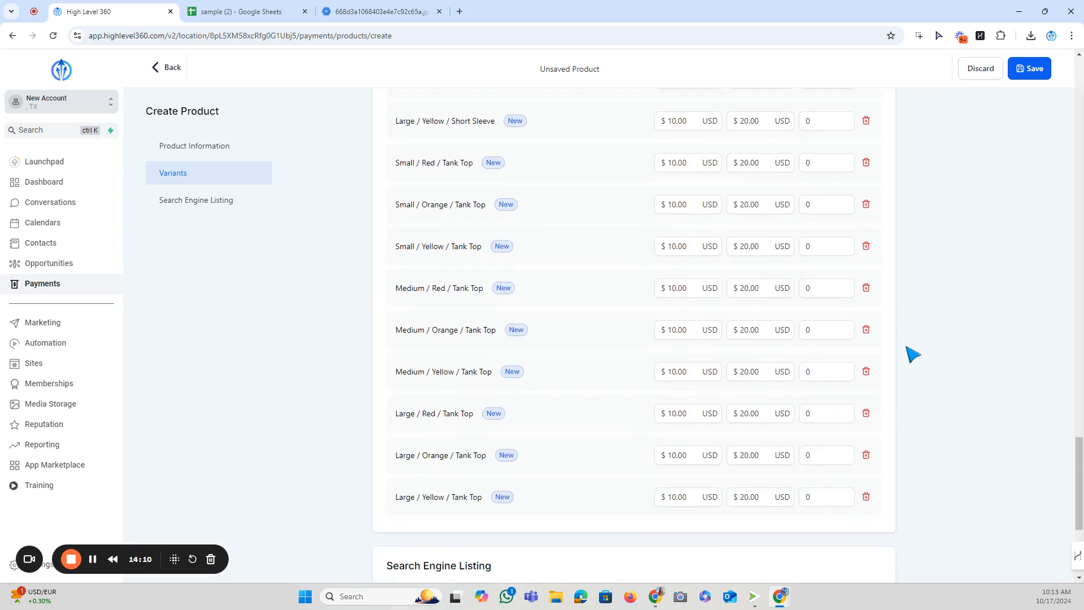
scroll(602, 411, down, 4)
scroll(653, 418, up, 4)
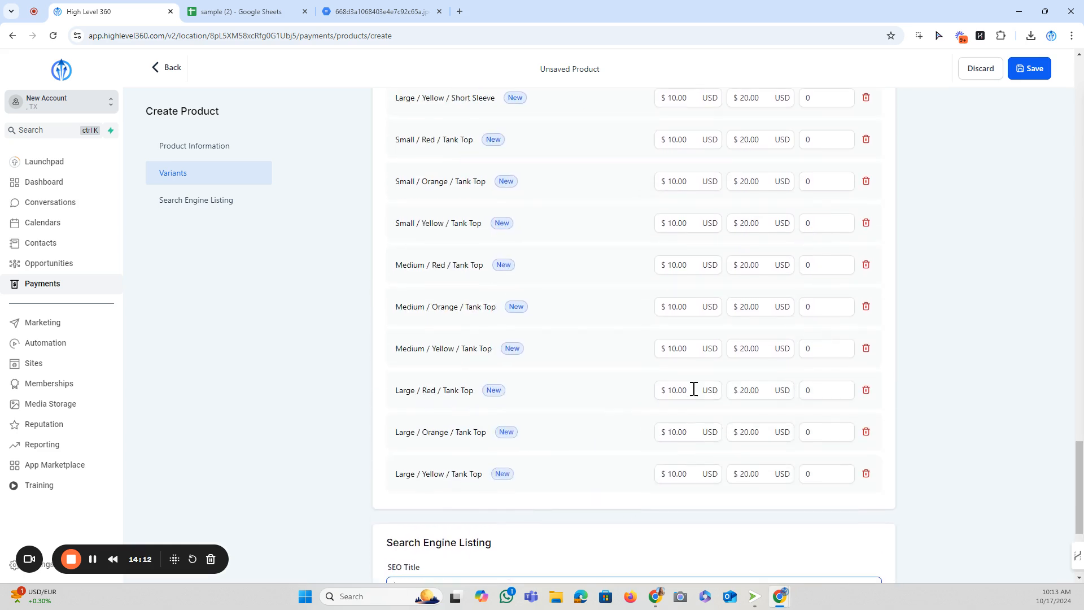
scroll(699, 394, up, 3)
scroll(787, 391, down, 4)
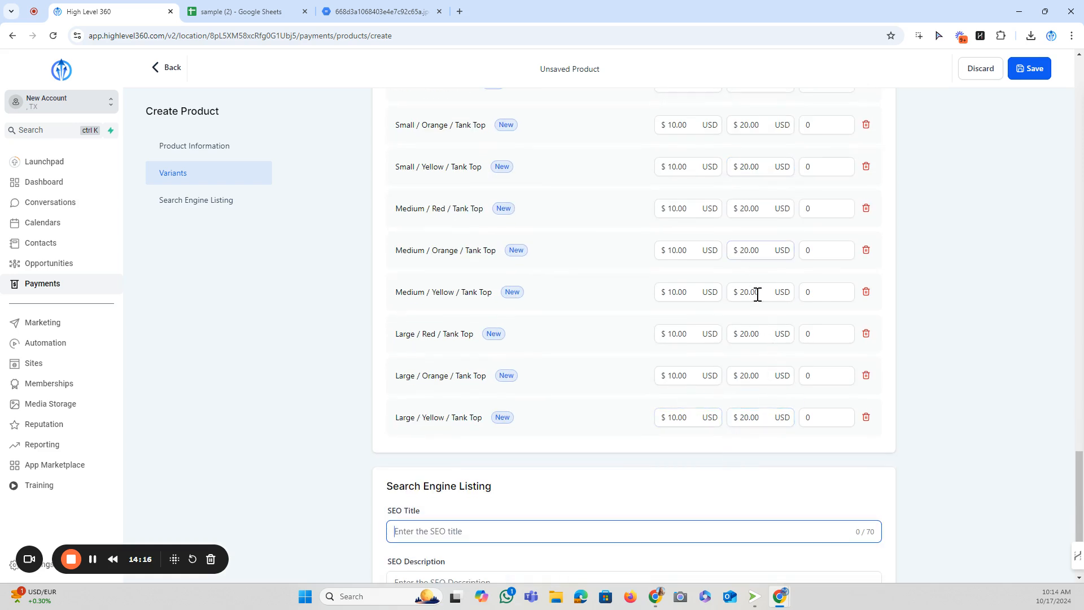
scroll(817, 358, up, 15)
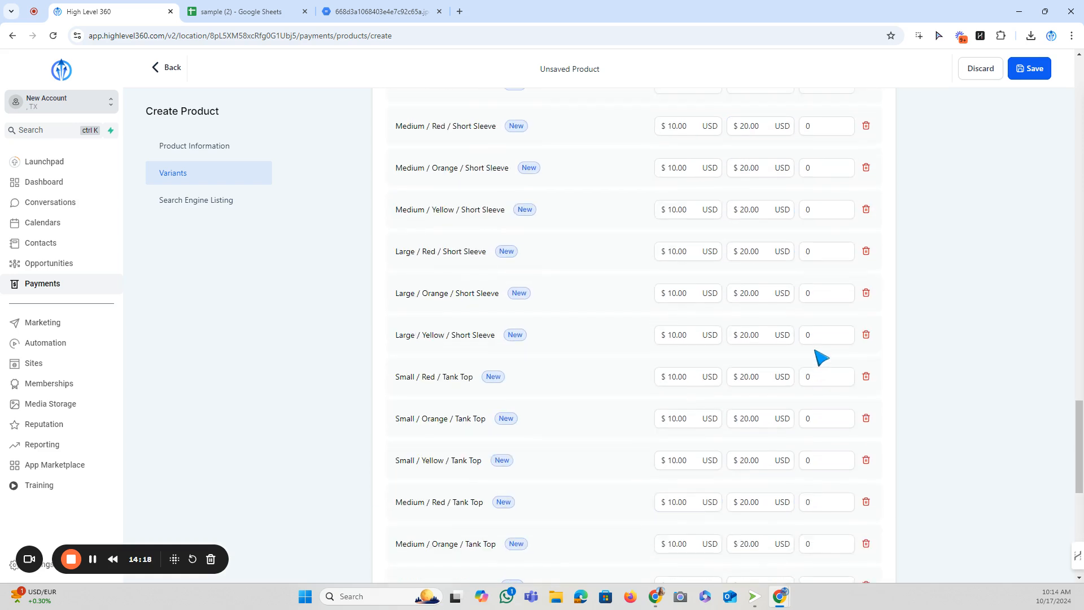
scroll(823, 354, up, 15)
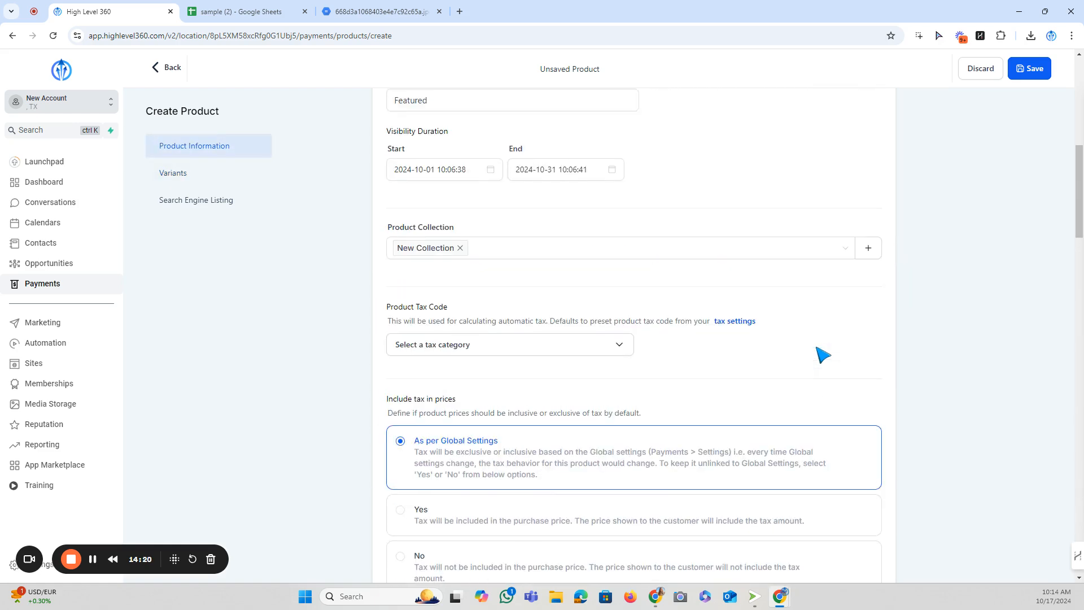
scroll(664, 475, down, 15)
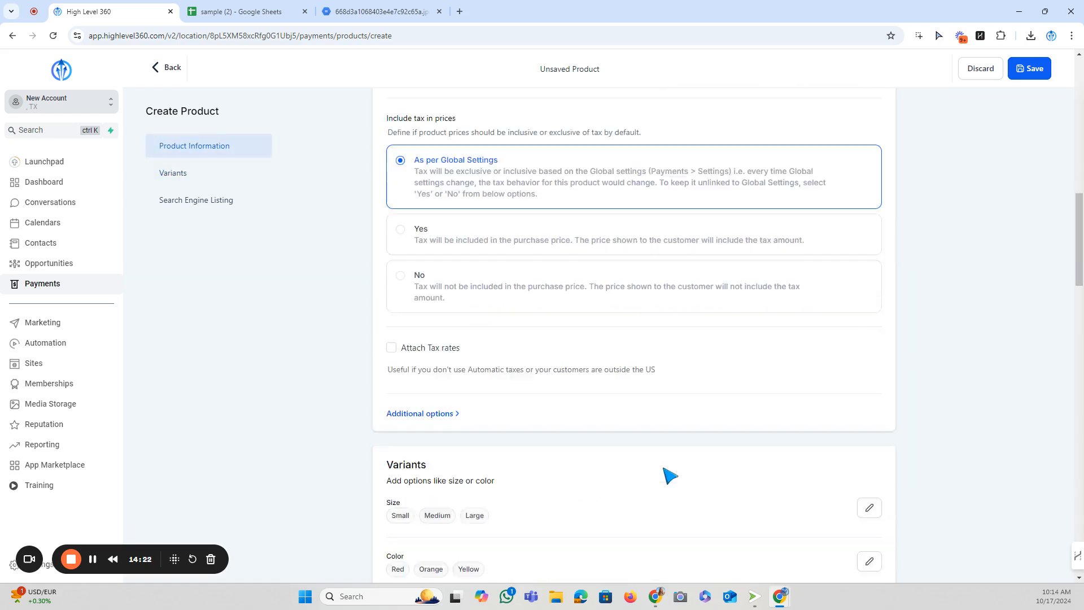
scroll(776, 518, down, 10)
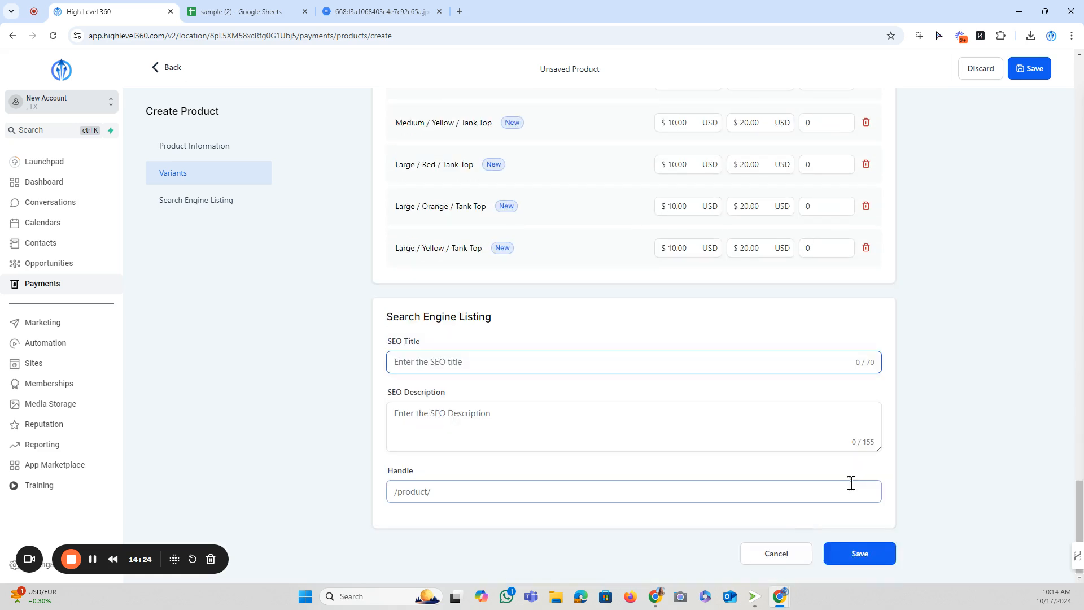
click(848, 554)
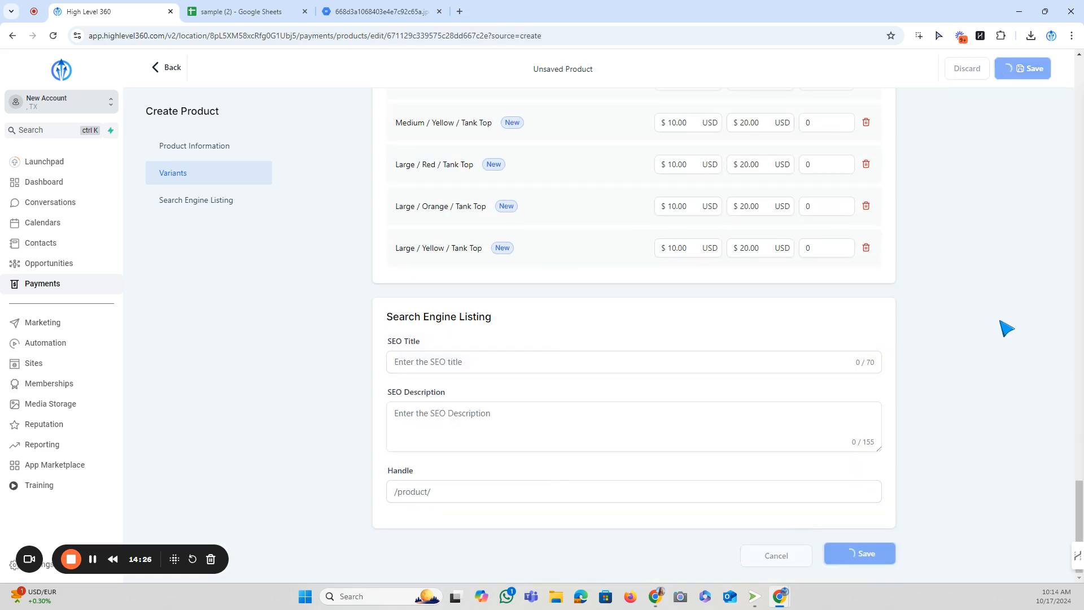
Examine the image picker of the Small / Red / Long Sleeve variant and close it without choosing an image.
scroll(443, 252, up, 10)
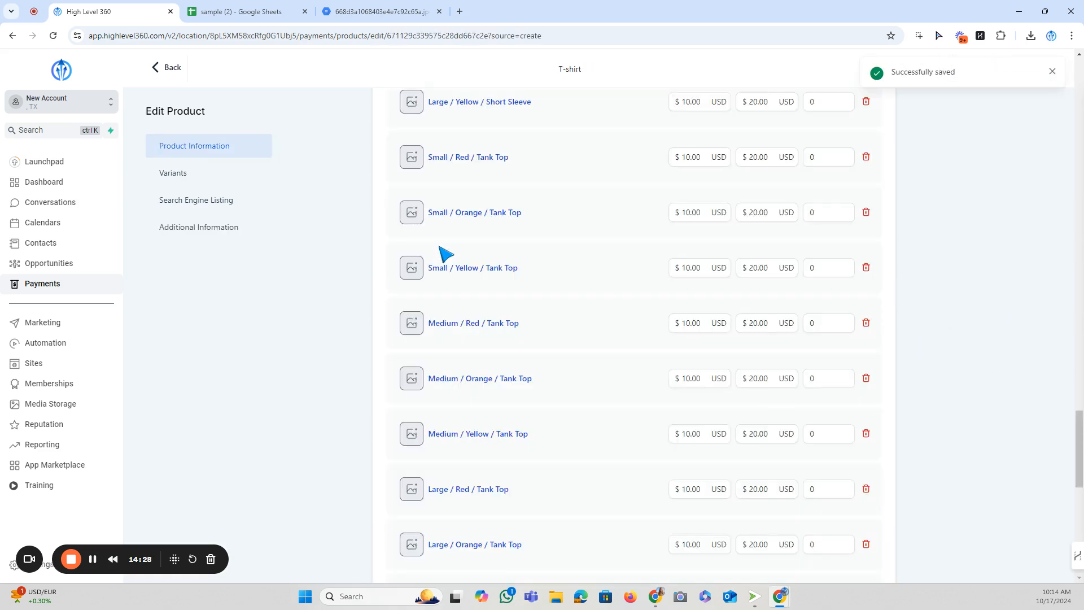
scroll(542, 307, up, 15)
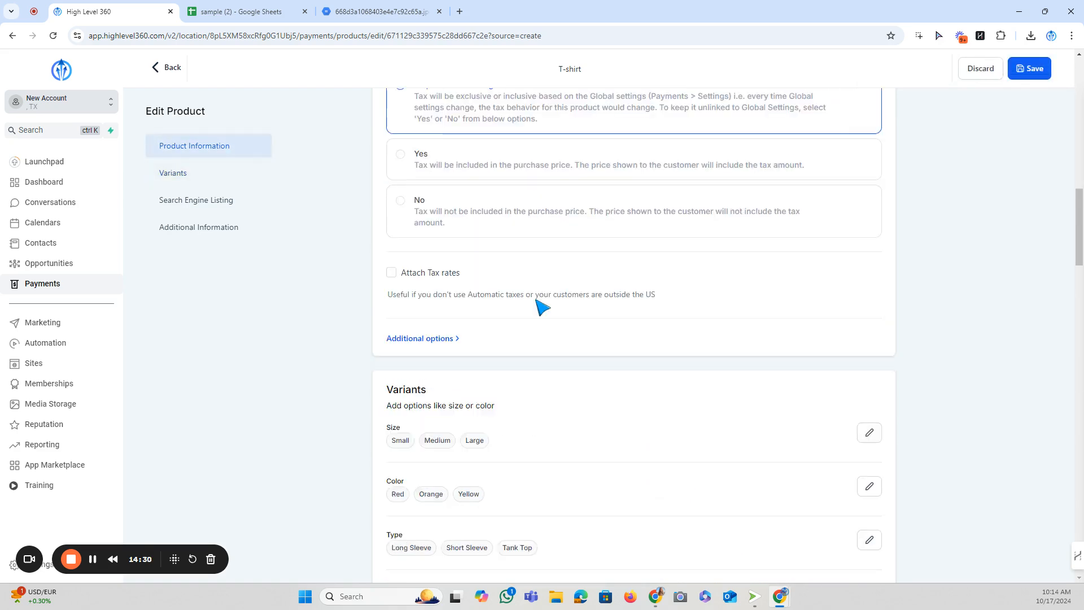
scroll(542, 308, down, 8)
click(410, 234)
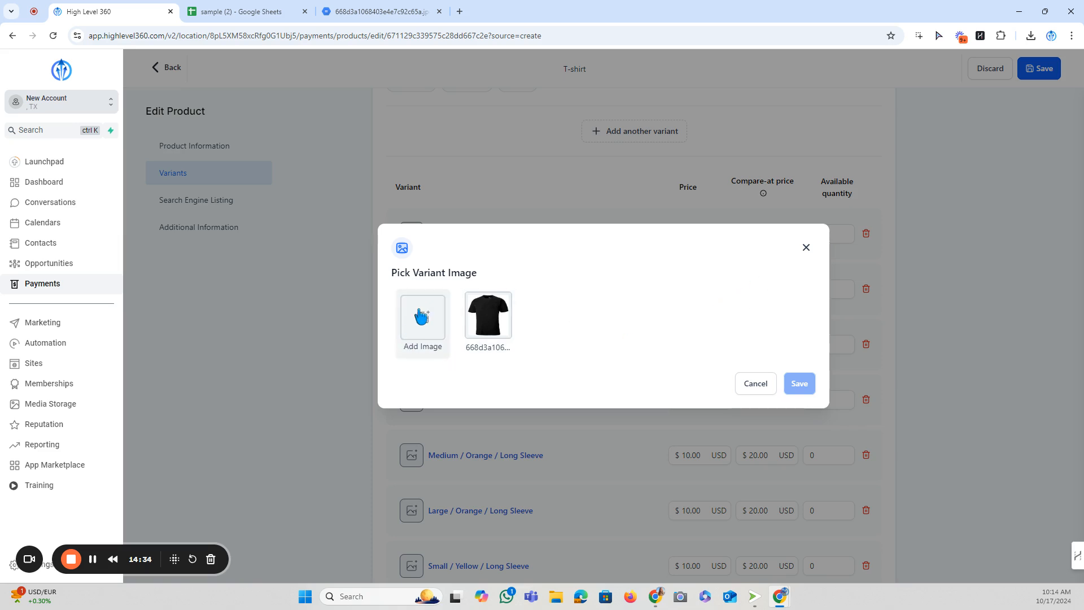
click(806, 248)
scroll(443, 281, down, 1)
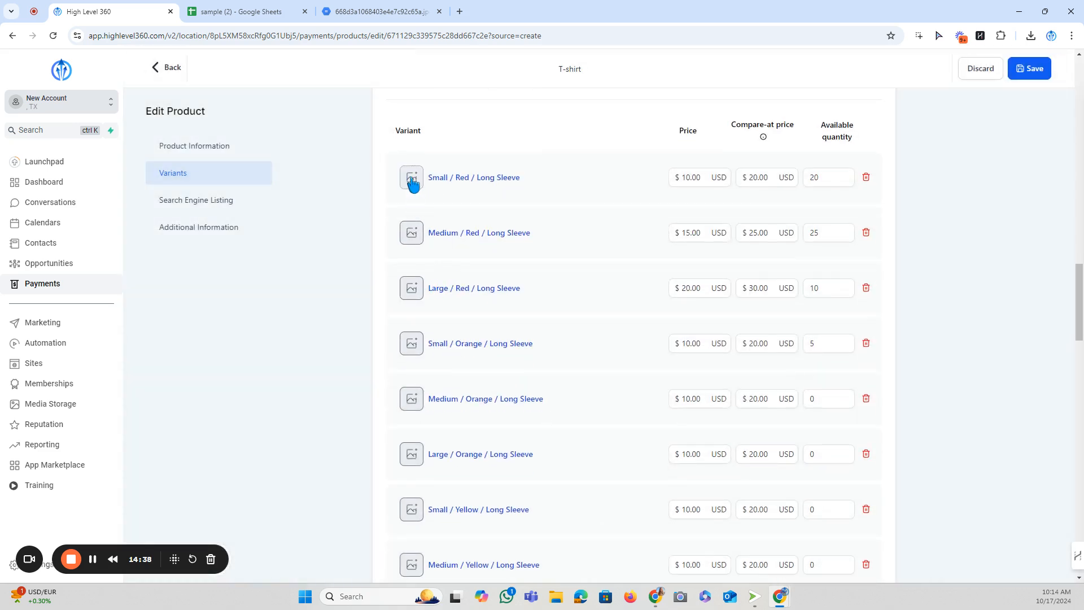
click(412, 179)
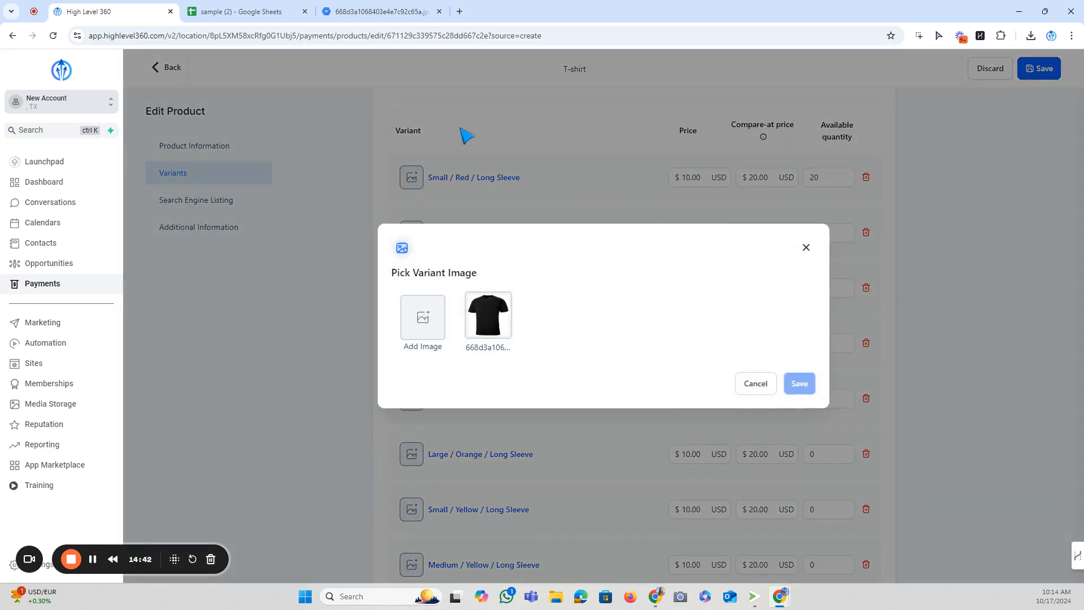
click(806, 248)
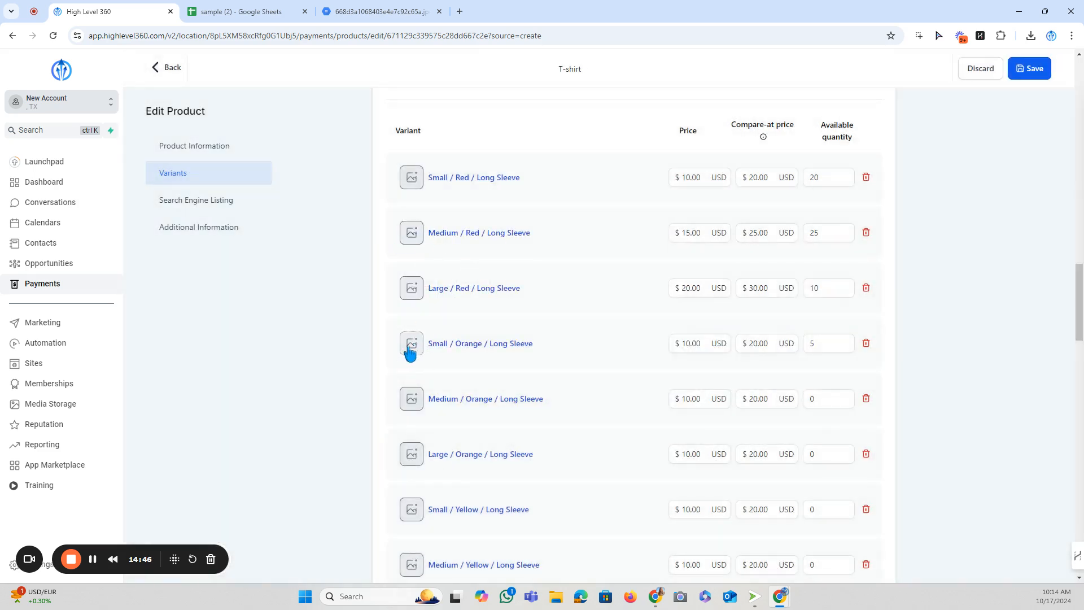
Return to the products list and check the variant count shown for the T-shirt.
scroll(546, 344, up, 10)
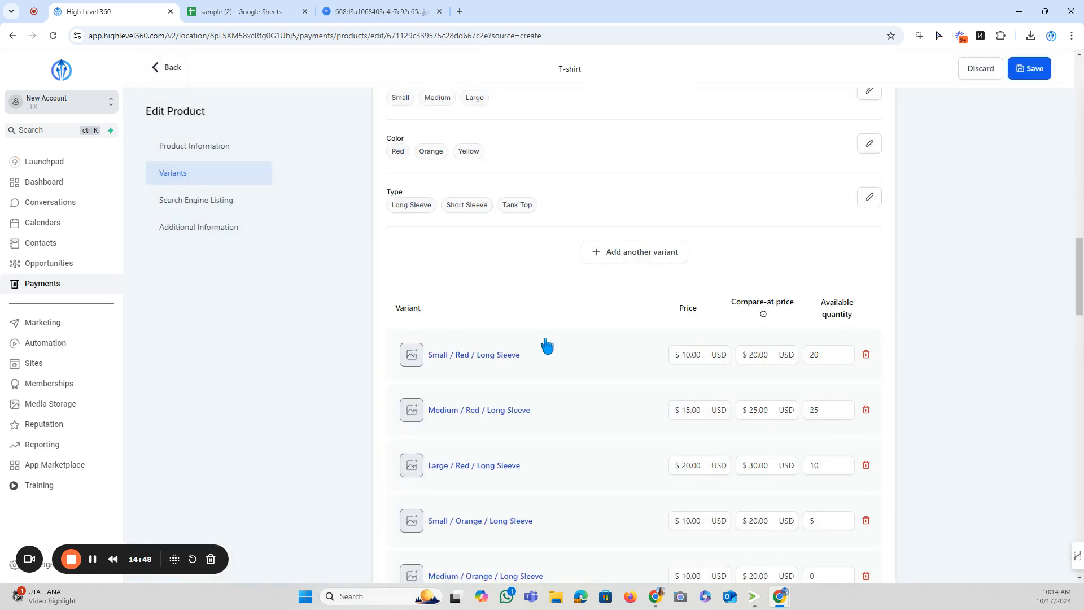
scroll(547, 344, up, 10)
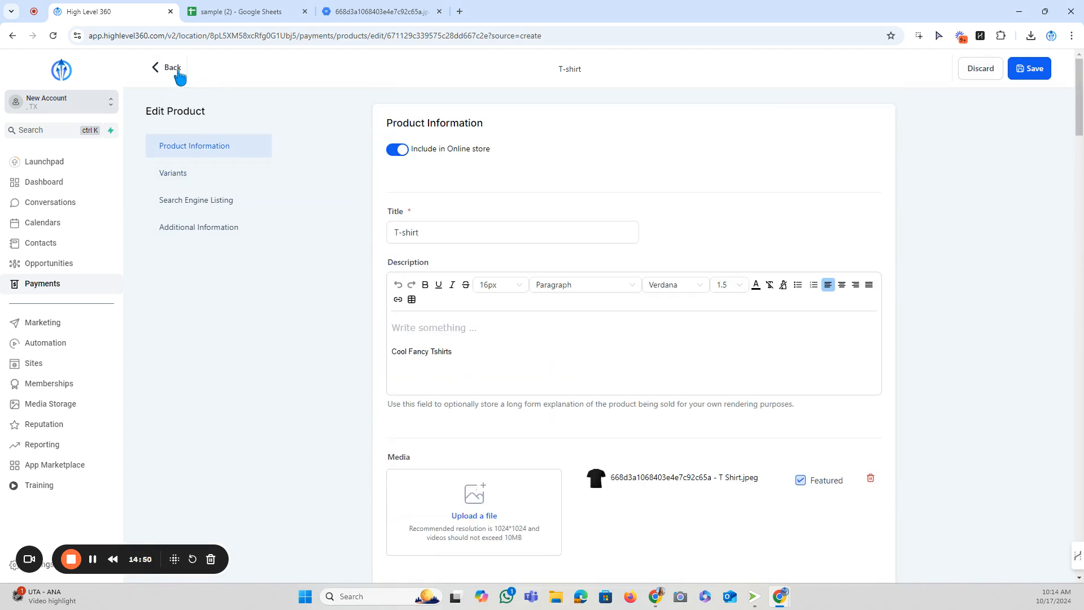
click(167, 68)
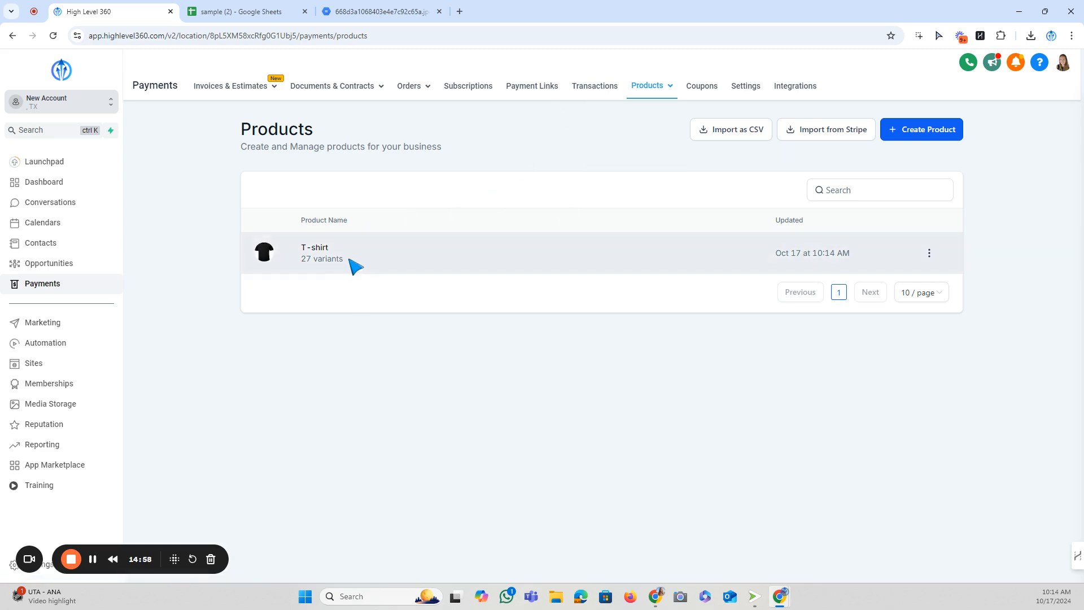
drag(347, 259, 302, 265)
click(334, 282)
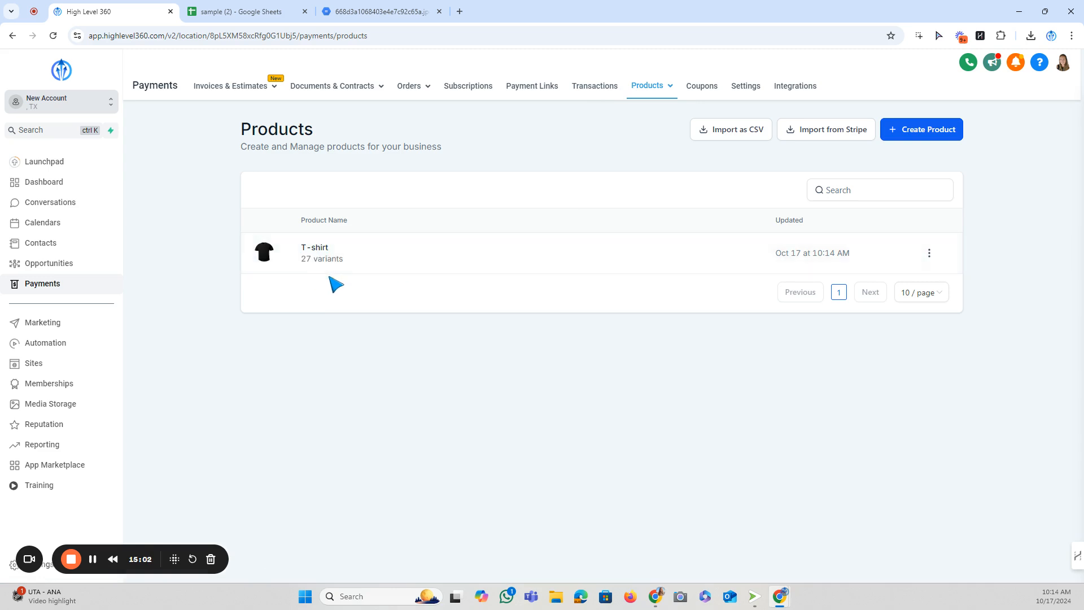